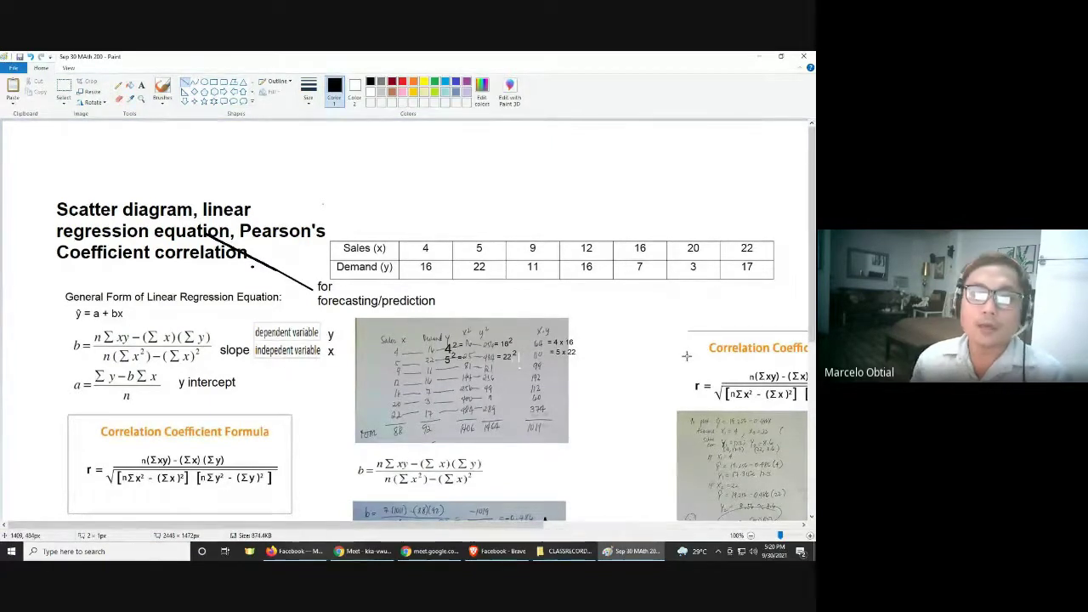
pyautogui.moveTo(540, 528); pyautogui.dragTo(559, 528)
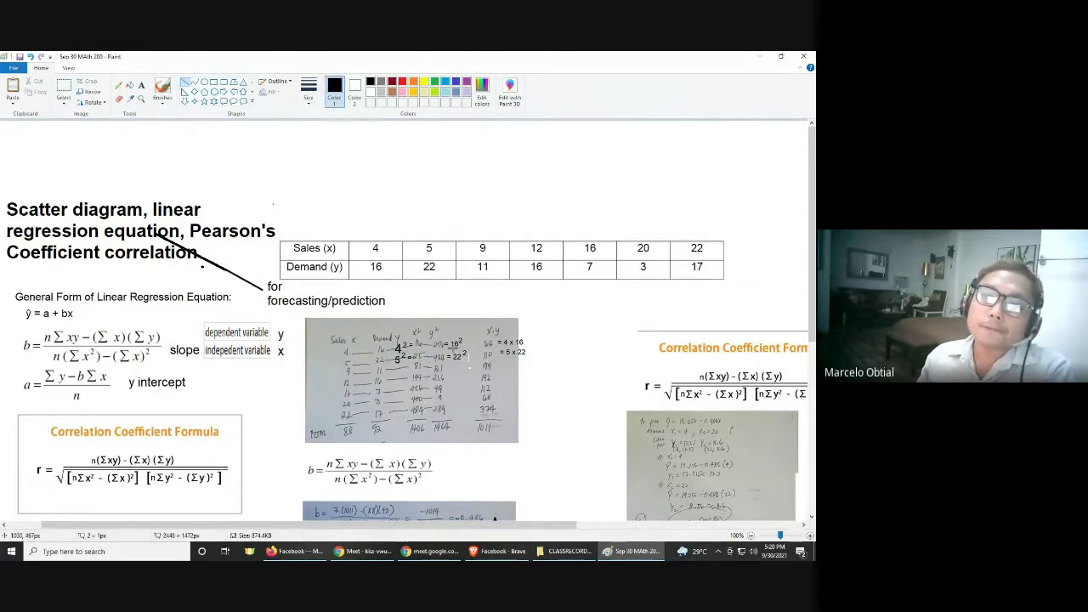
pyautogui.scroll(-3, 499, 368)
pyautogui.scroll(3, 499, 368)
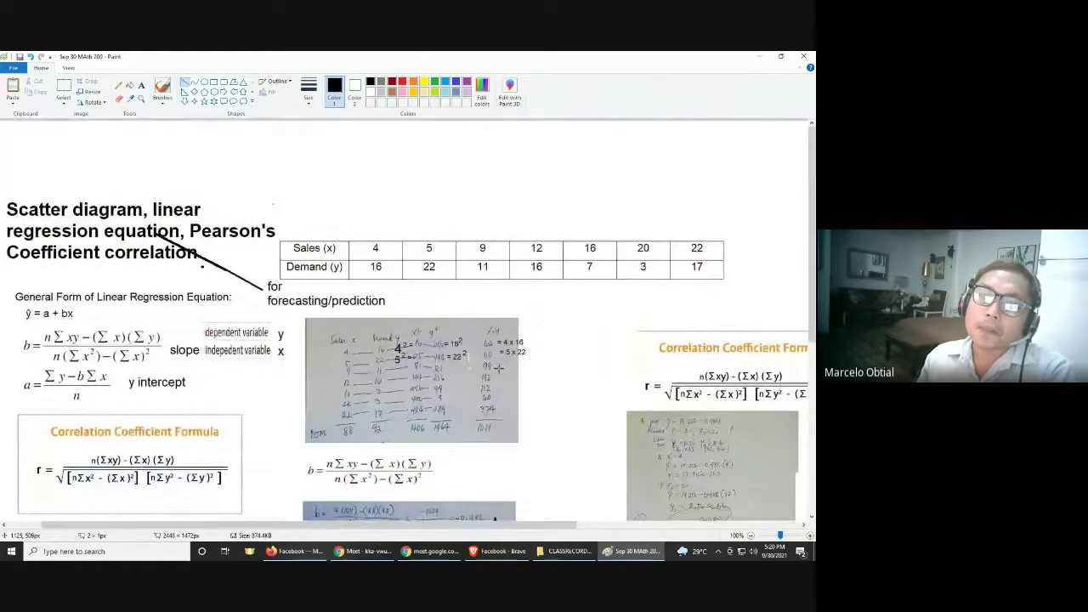
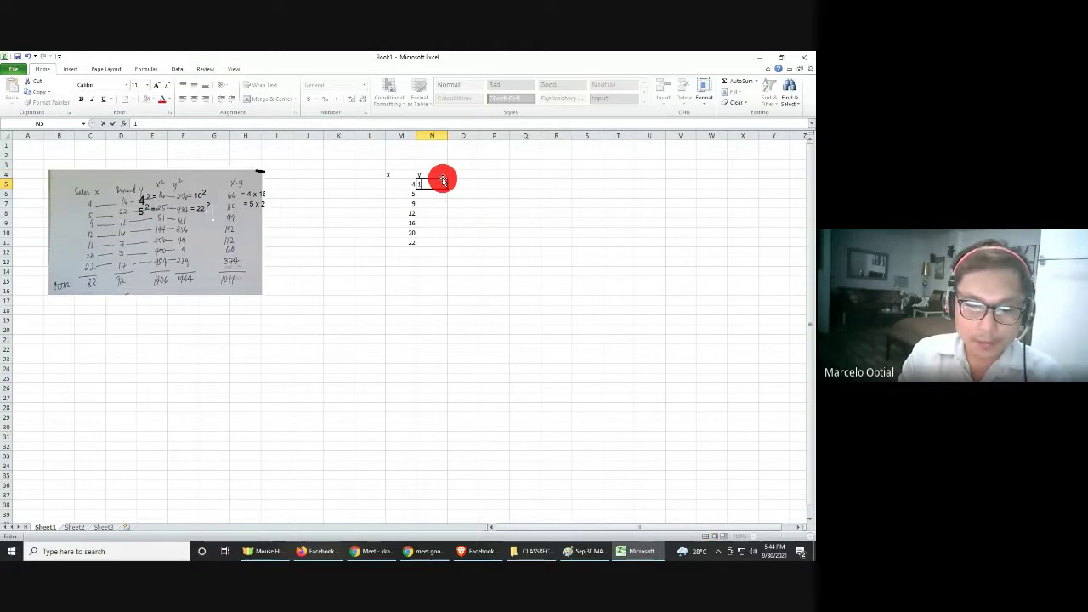
# Fill the y column in N5:N11 with the values 16, 22, 11, 16, 7, 3 and 17
pyautogui.write('6')
pyautogui.press('Return')
pyautogui.write('25')
pyautogui.press('Return')
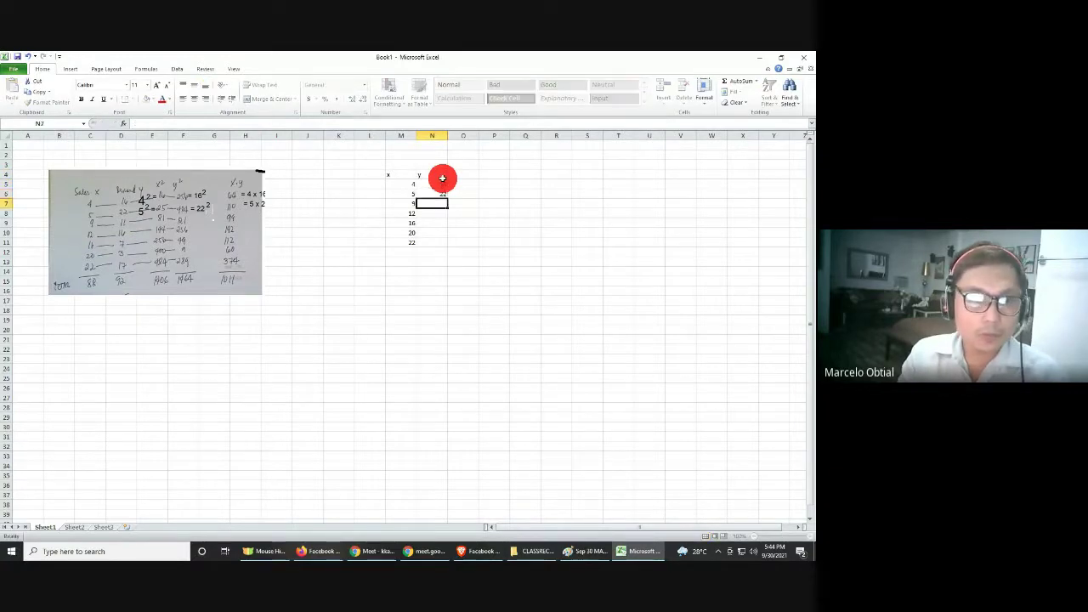
pyautogui.write('11')
pyautogui.press('Return')
pyautogui.write('1')
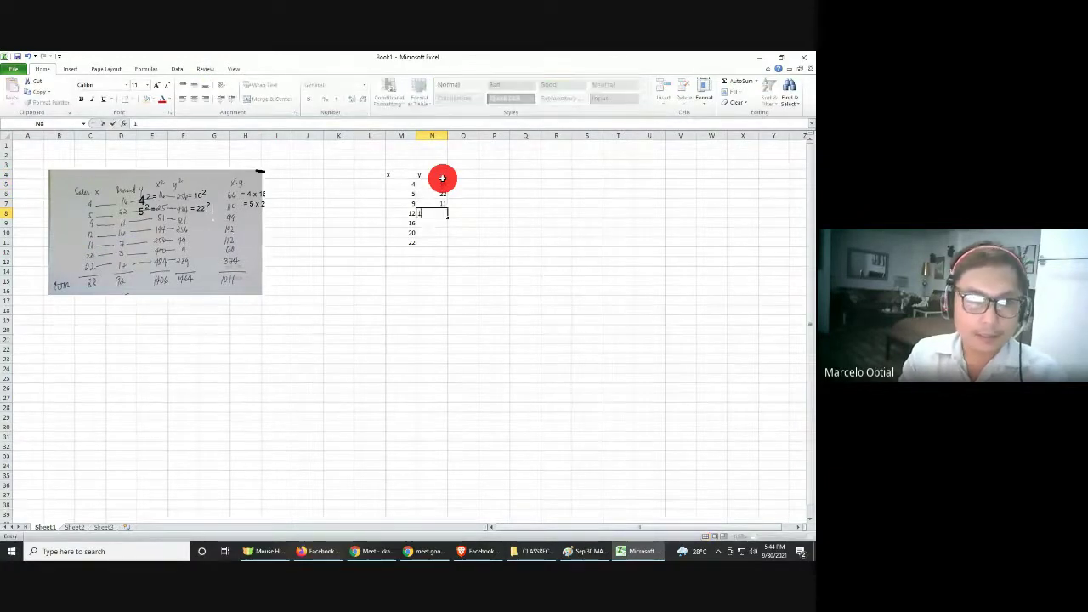
pyautogui.write('6')
pyautogui.press('Return')
pyautogui.write('7')
pyautogui.press('Return')
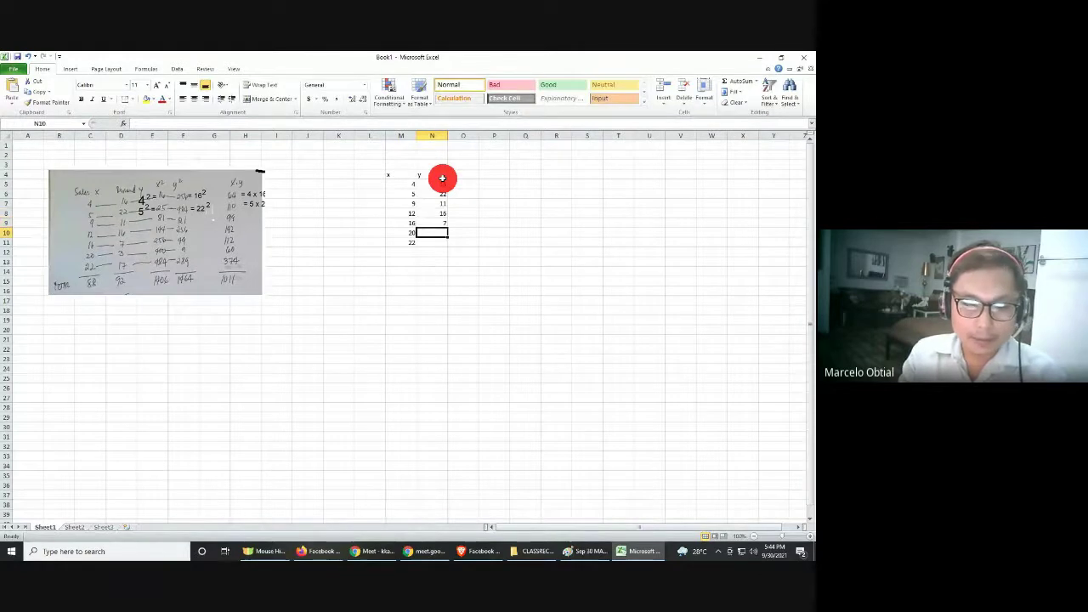
pyautogui.write('3')
pyautogui.press('Return')
pyautogui.write('17')
pyautogui.click(637, 396)
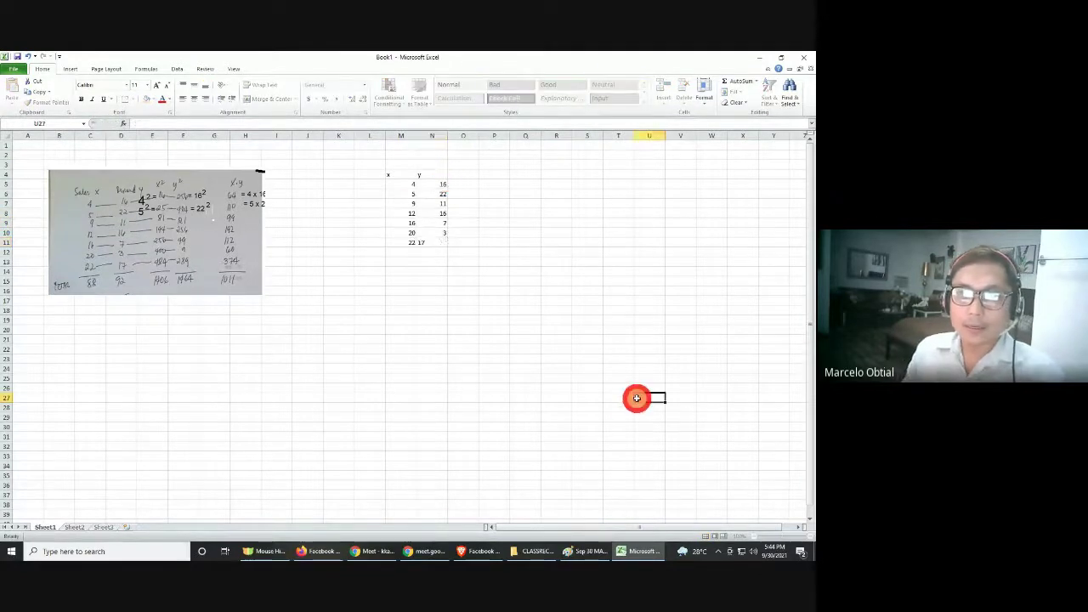
# Enlarge the worksheet view to 130% with the x and y data in sight
pyautogui.scroll(1, 809, 540)
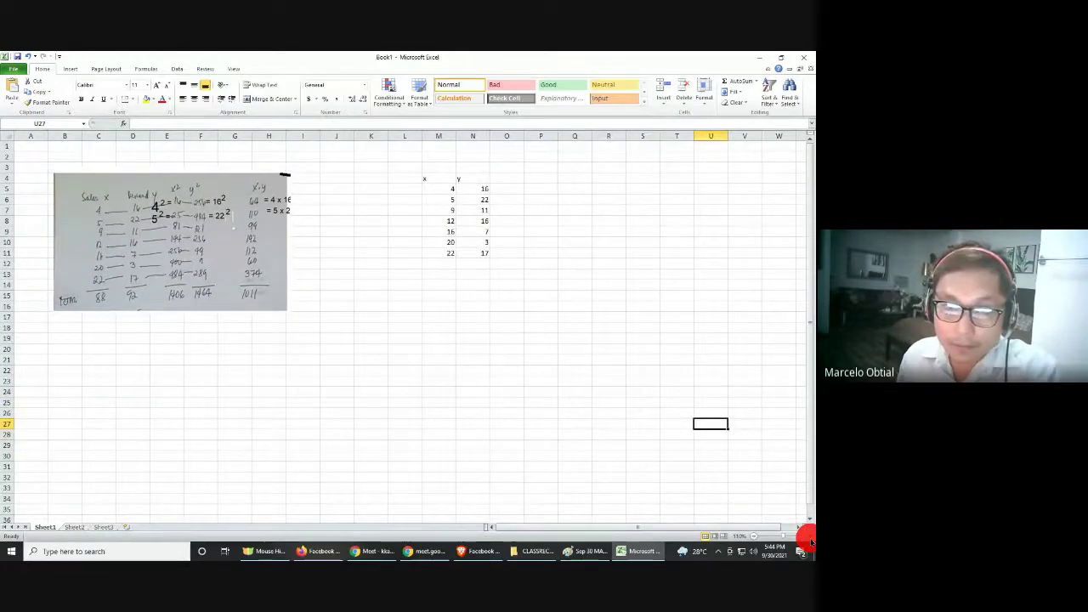
pyautogui.click(805, 536)
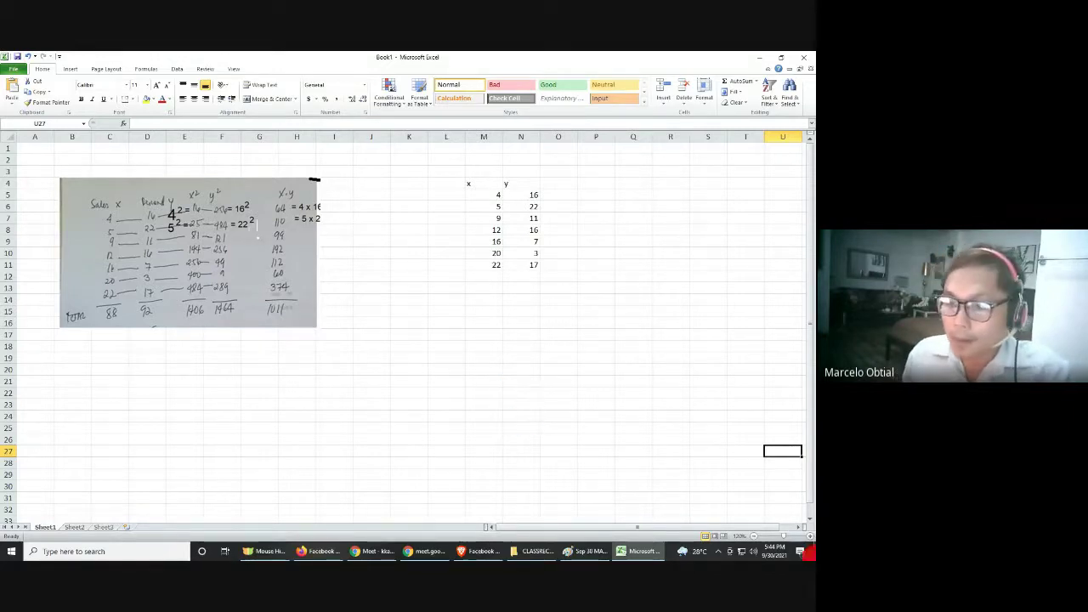
pyautogui.click(802, 535)
pyautogui.click(802, 535)
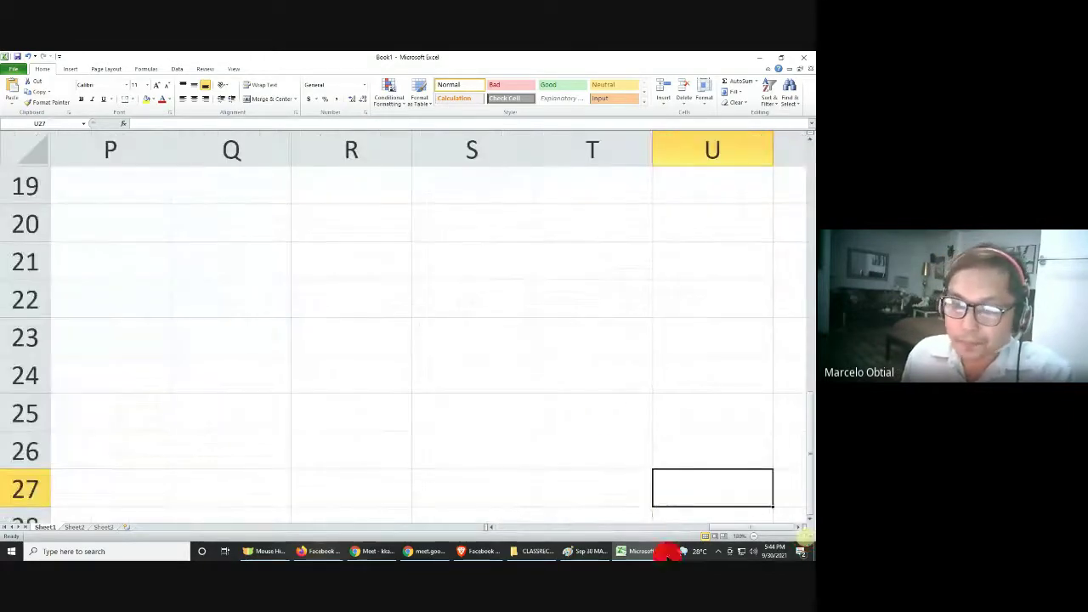
pyautogui.click(759, 538)
pyautogui.click(759, 537)
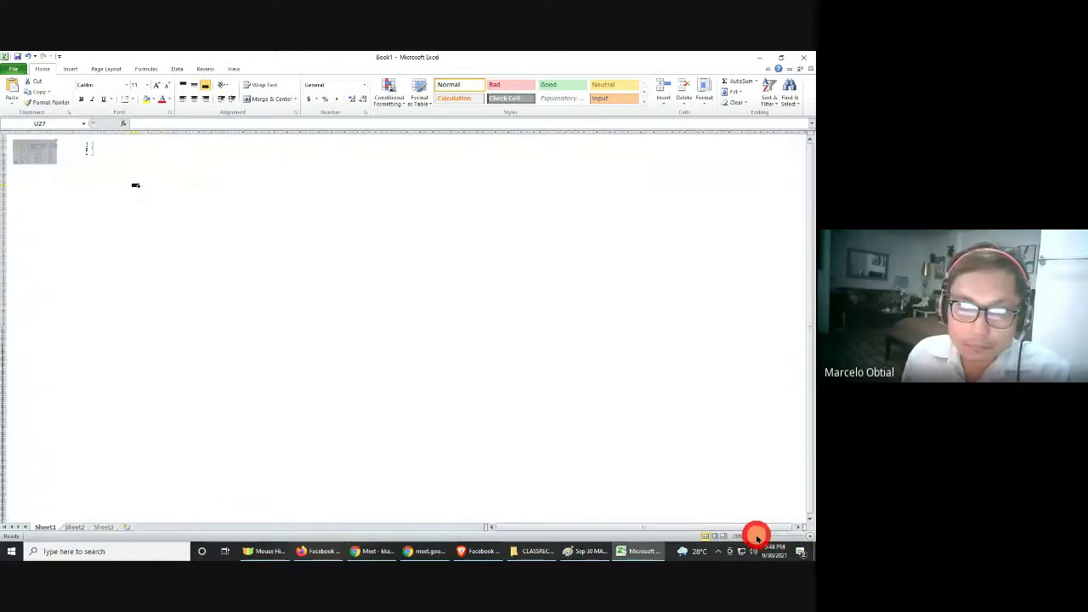
pyautogui.click(809, 535)
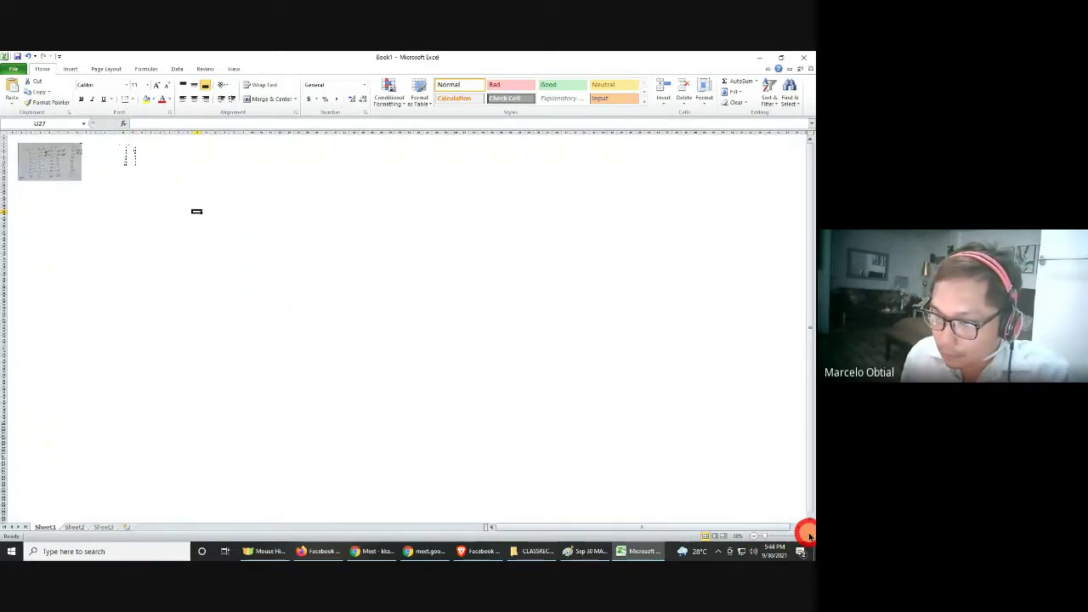
pyautogui.click(808, 535)
pyautogui.click(808, 536)
pyautogui.click(808, 536)
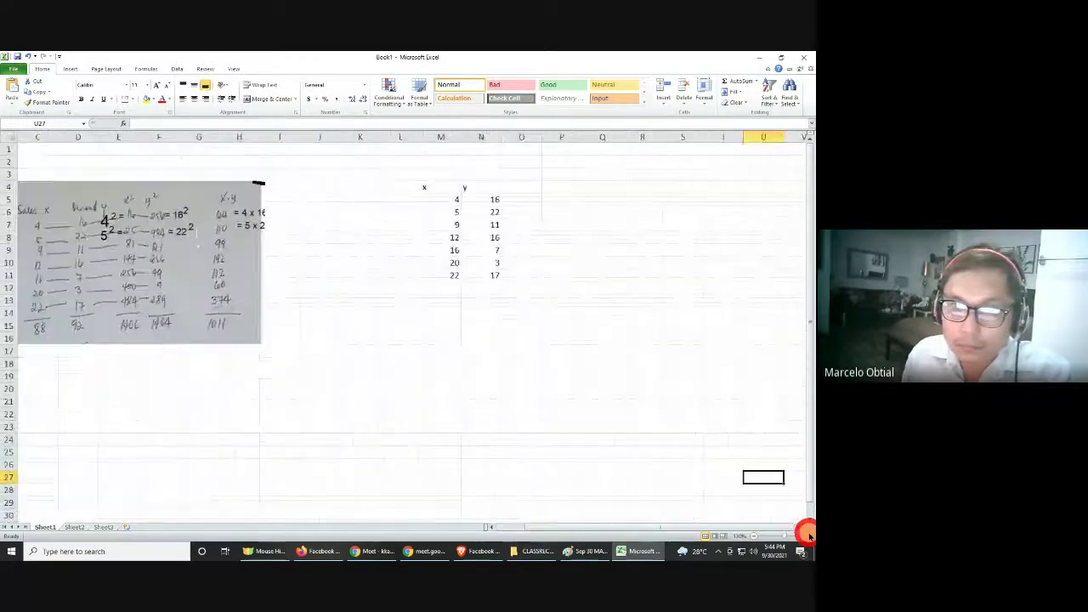
# Centre the contents of the x and y table in M4:N11 and apply all borders to it
pyautogui.moveTo(429, 187); pyautogui.dragTo(484, 274)
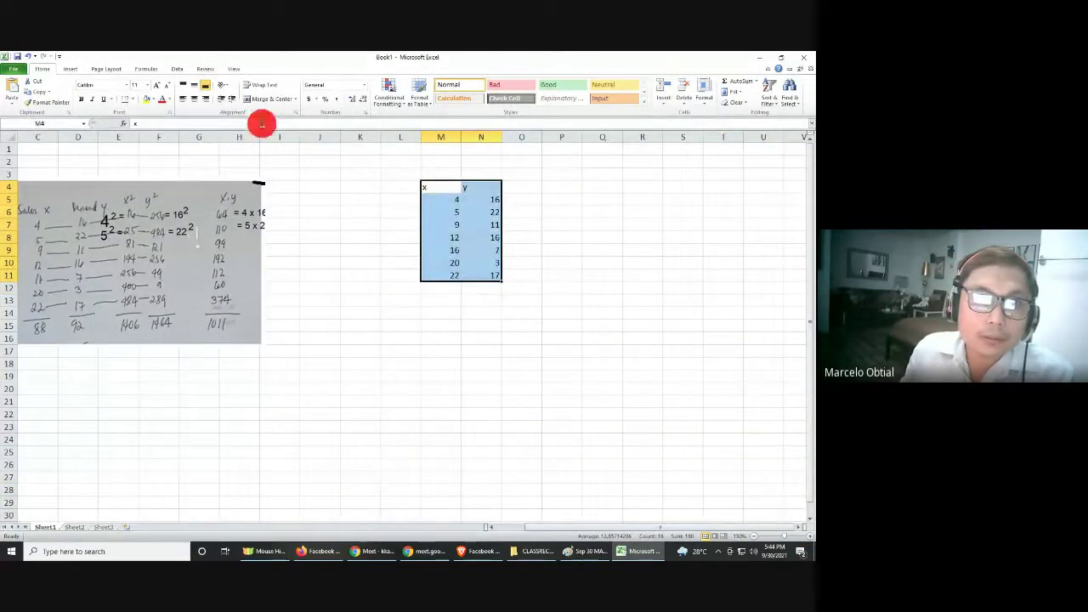
pyautogui.click(194, 99)
pyautogui.click(130, 100)
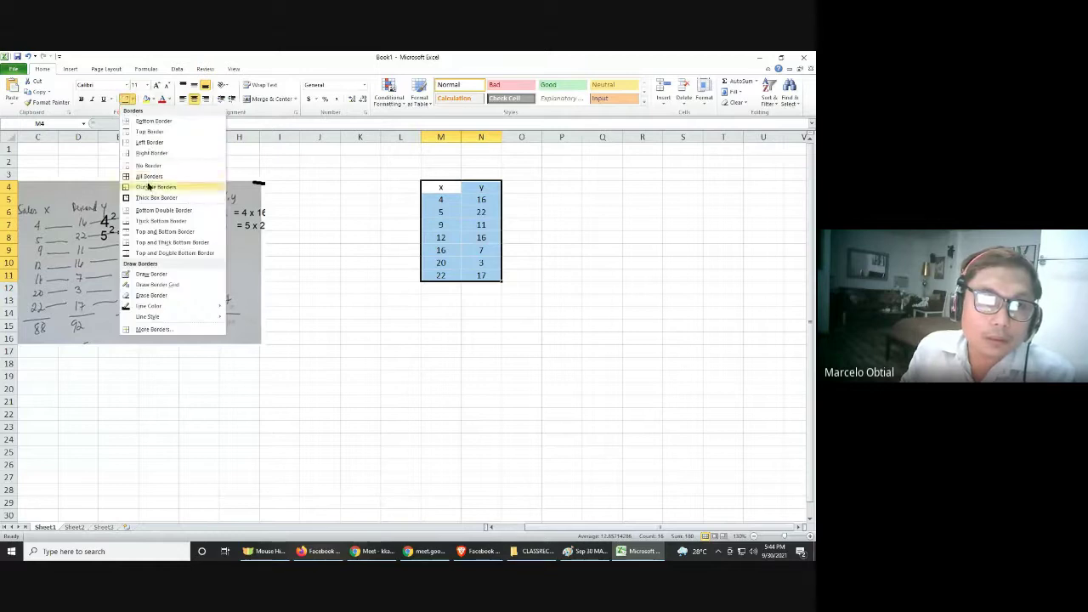
pyautogui.click(149, 180)
pyautogui.click(375, 348)
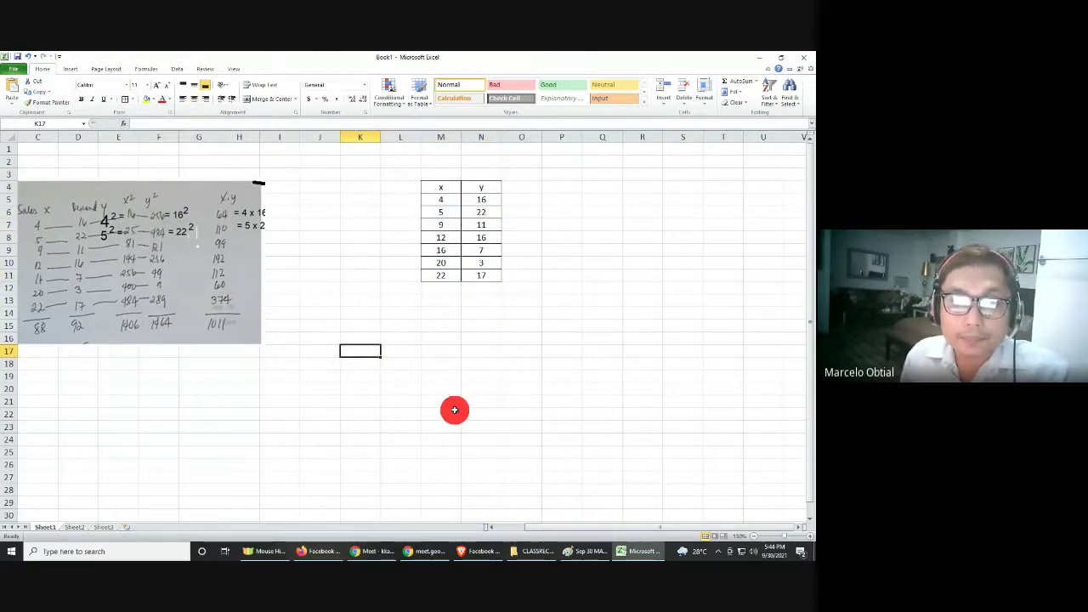
# Insert a markers-only scatter chart from the x and y values in M5:N11
pyautogui.click(436, 199)
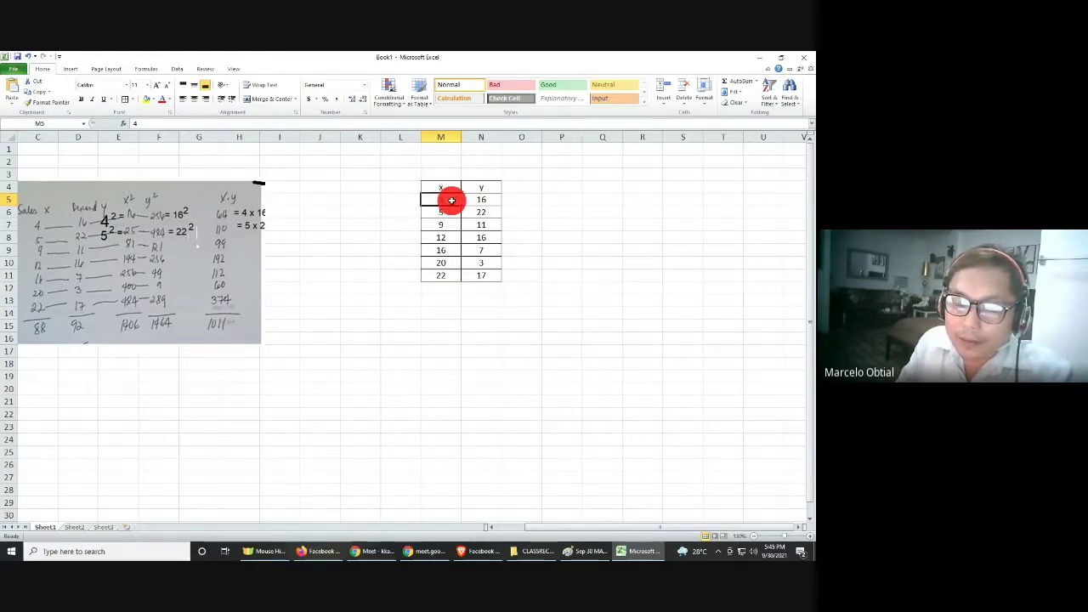
pyautogui.moveTo(452, 201); pyautogui.dragTo(472, 201)
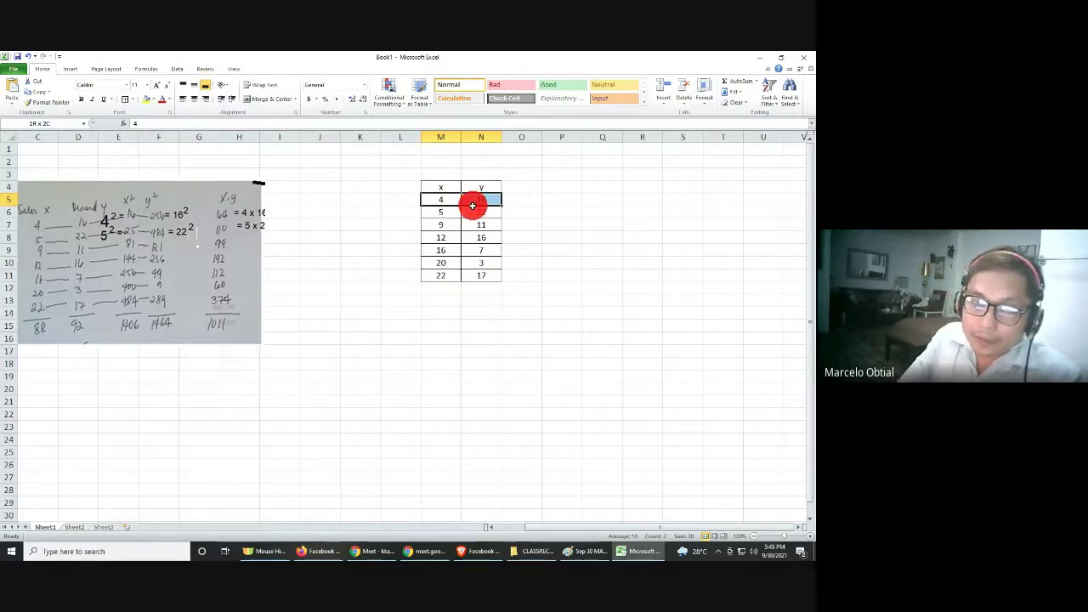
pyautogui.moveTo(471, 205); pyautogui.dragTo(485, 275)
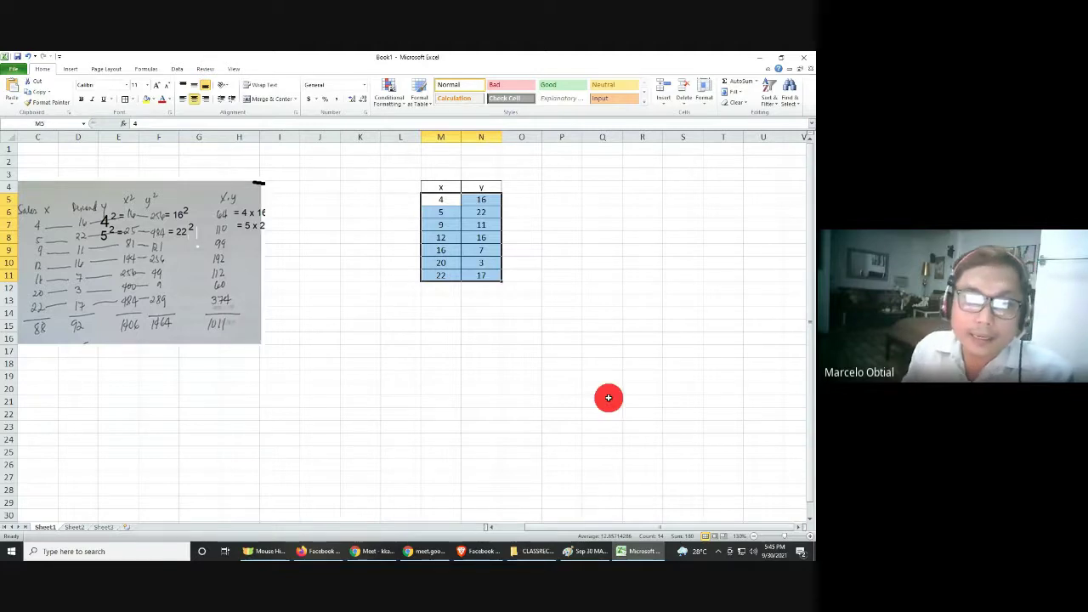
pyautogui.click(71, 68)
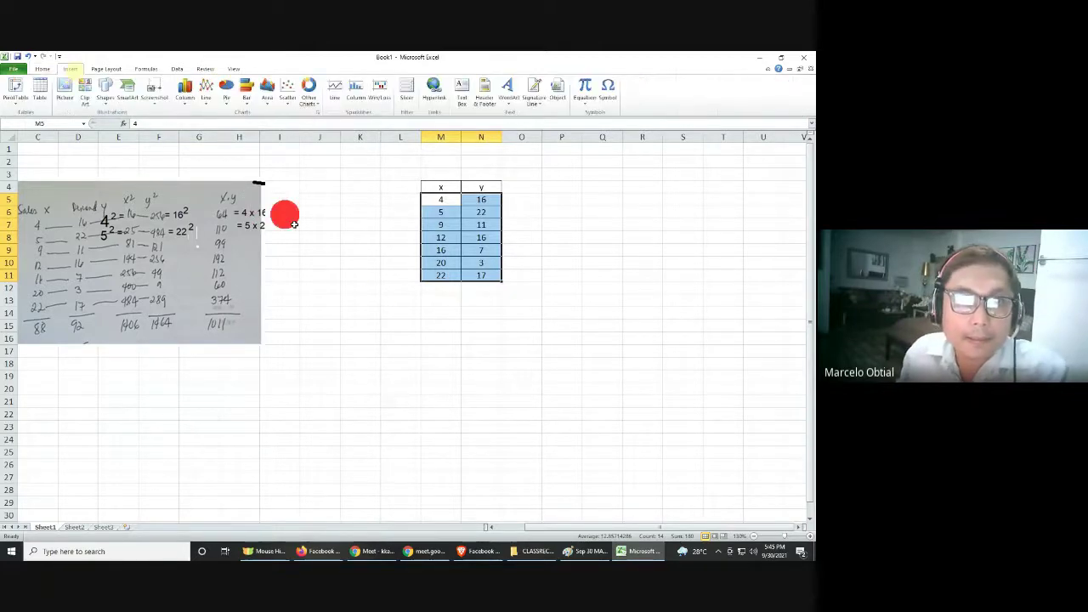
pyautogui.click(288, 92)
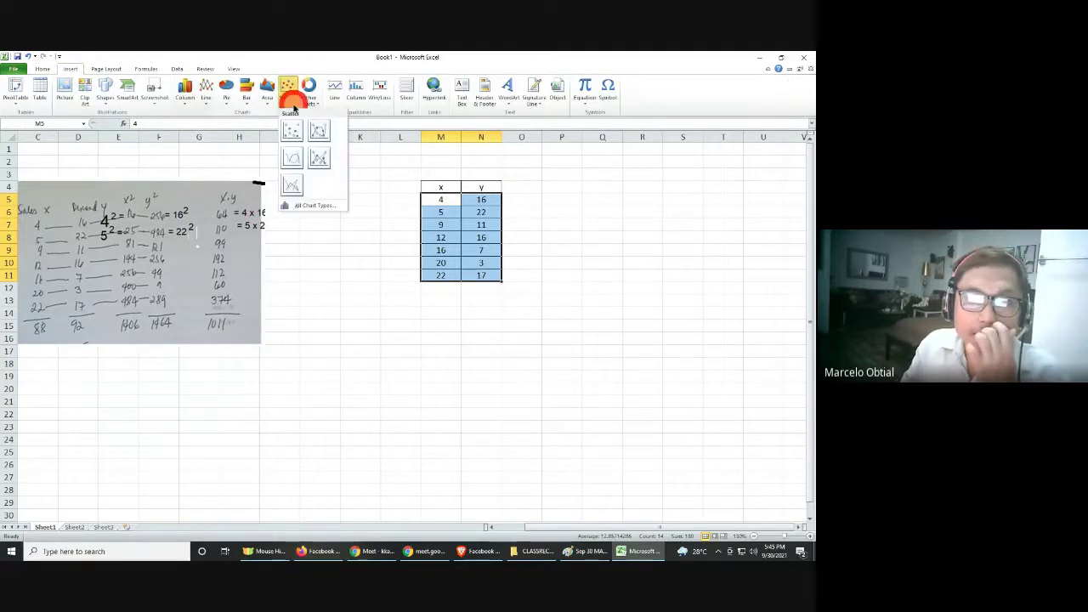
pyautogui.click(294, 128)
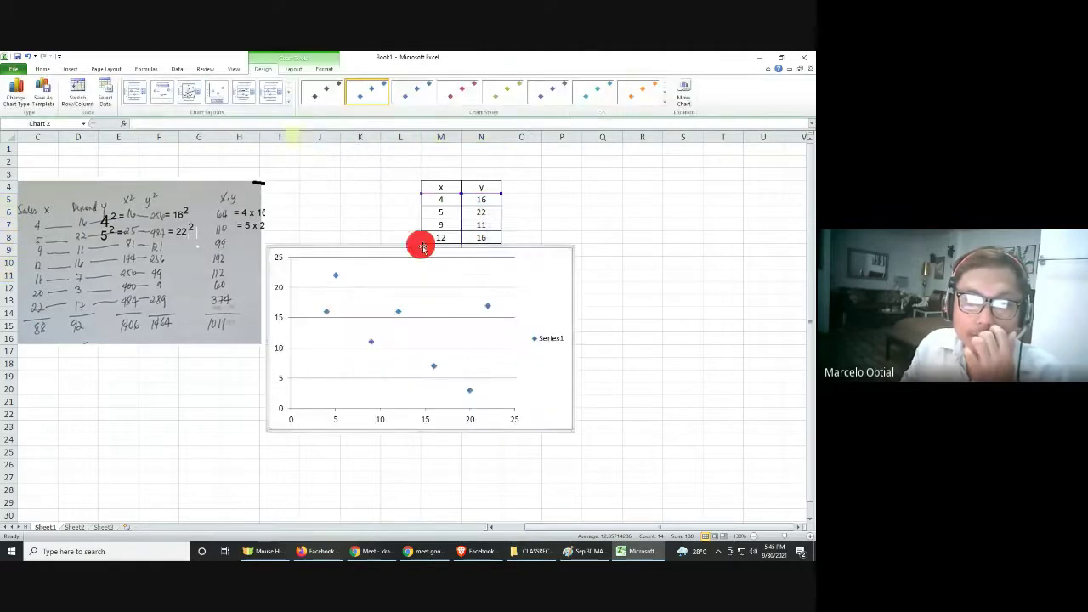
# Move the scatter chart below the x and y table and delete its legend
pyautogui.moveTo(553, 250); pyautogui.dragTo(487, 301)
pyautogui.click(504, 398)
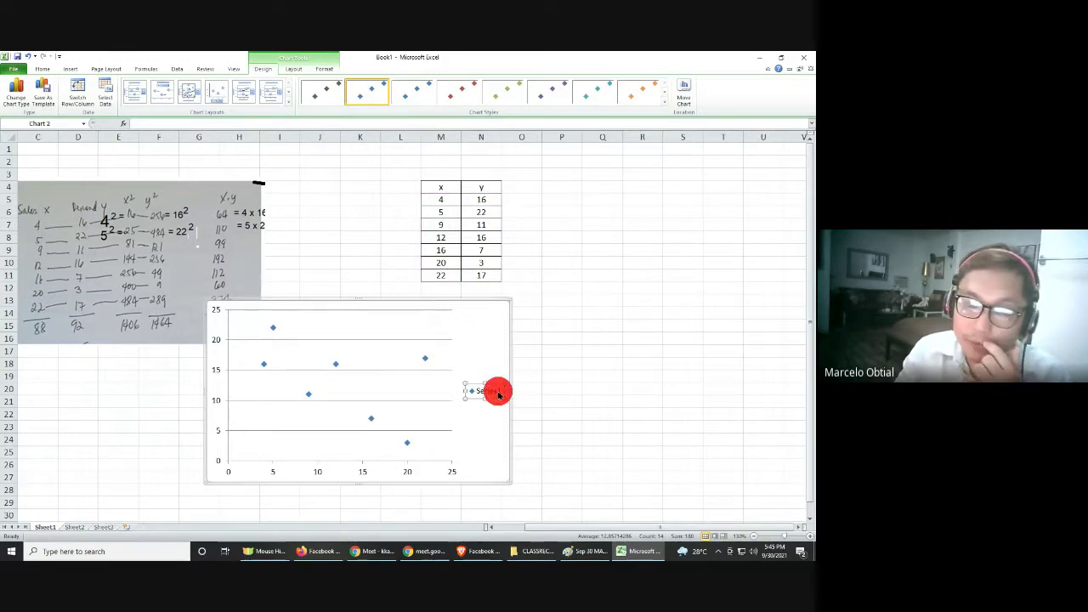
pyautogui.press('Delete')
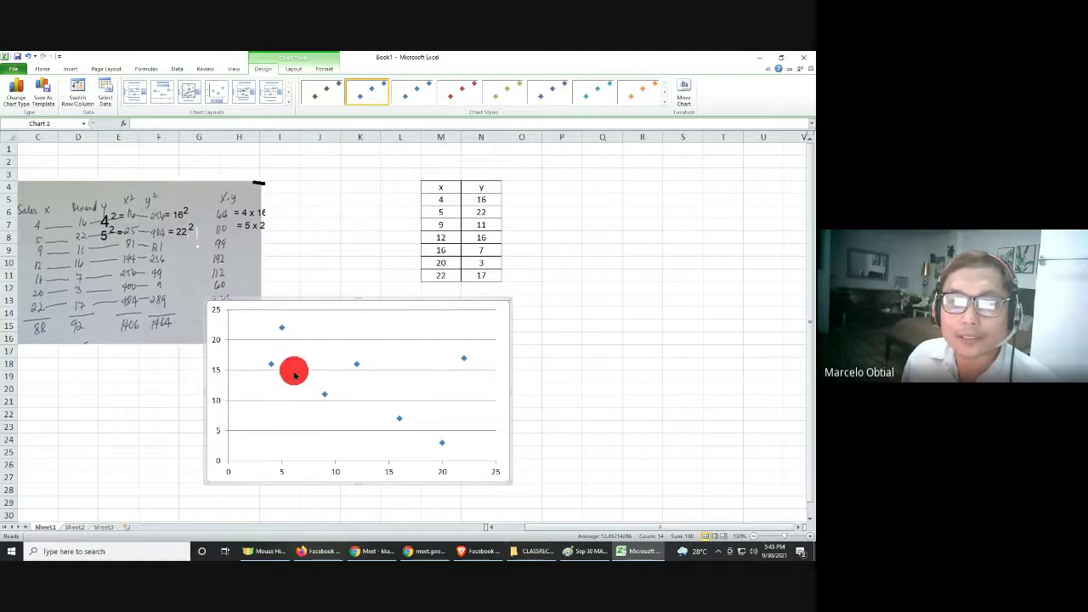
# Add a linear trendline to the data series and display its equation on the chart
pyautogui.moveTo(464, 363)
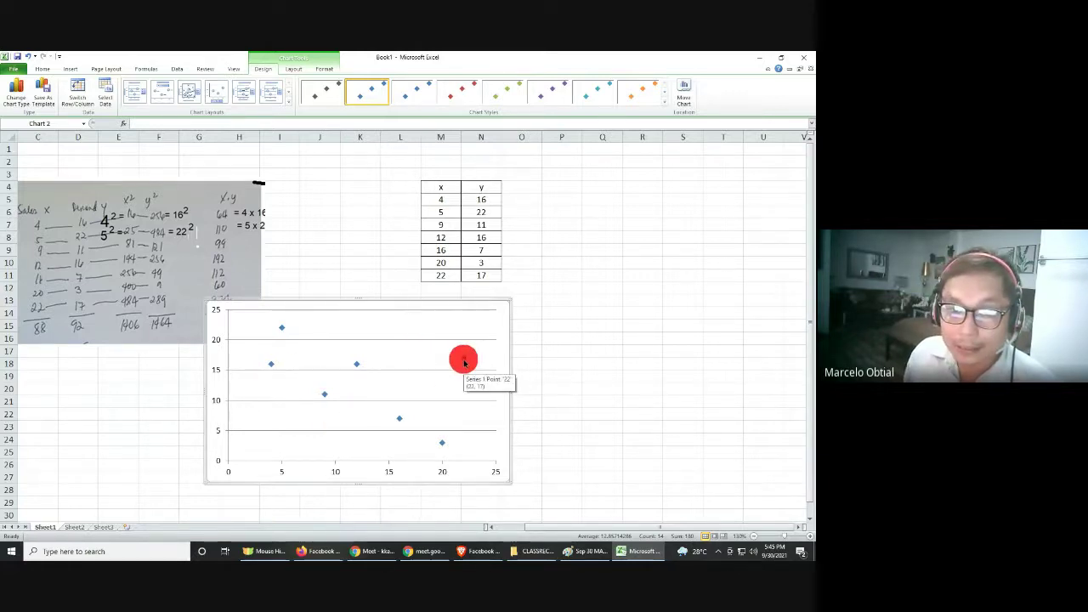
pyautogui.rightClick(464, 363)
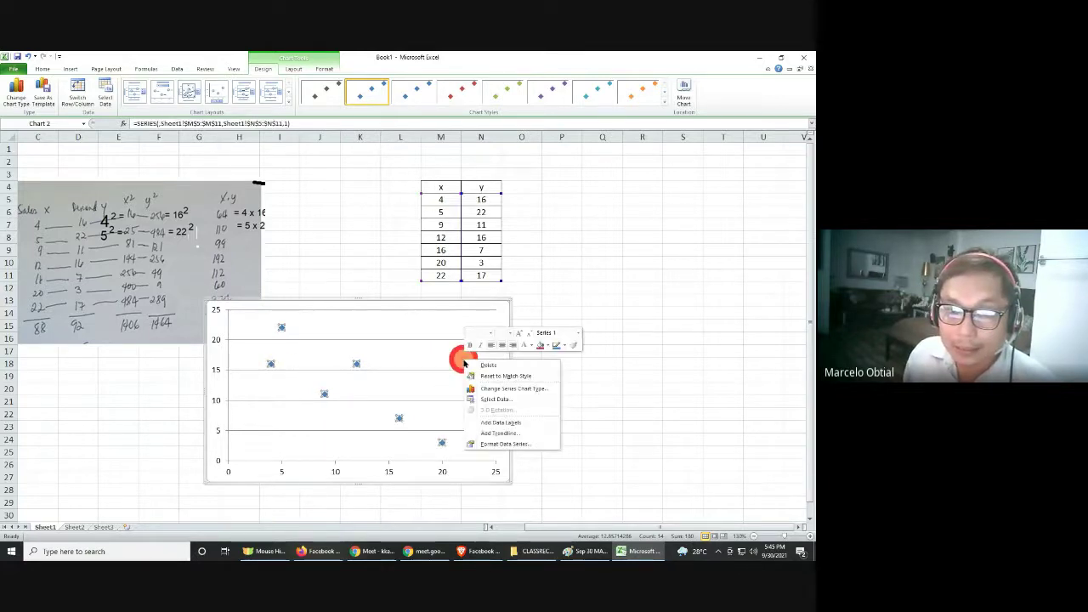
pyautogui.click(514, 434)
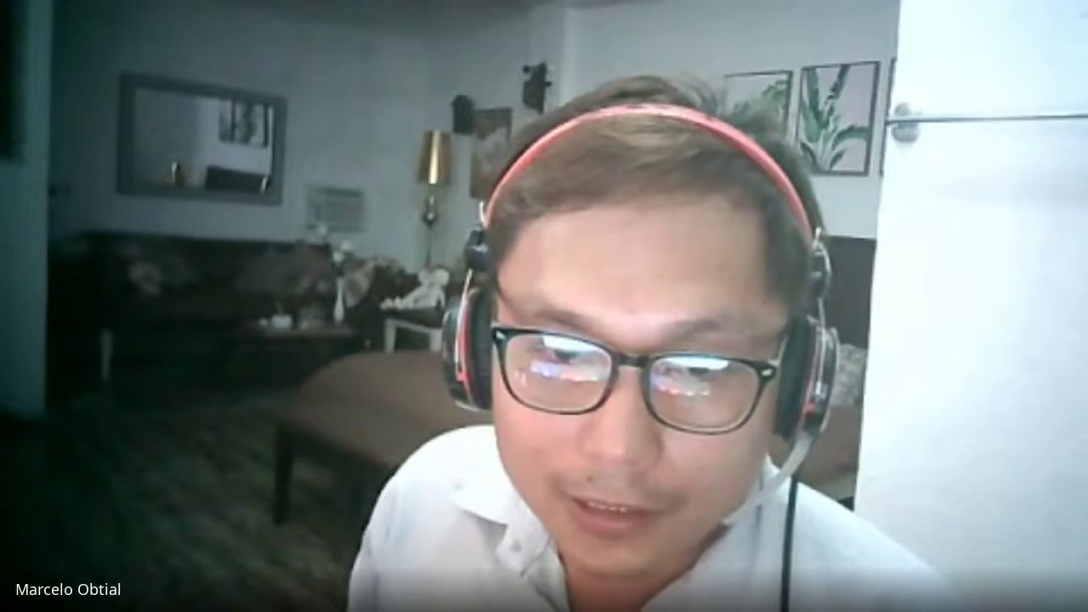
pyautogui.click(360, 400)
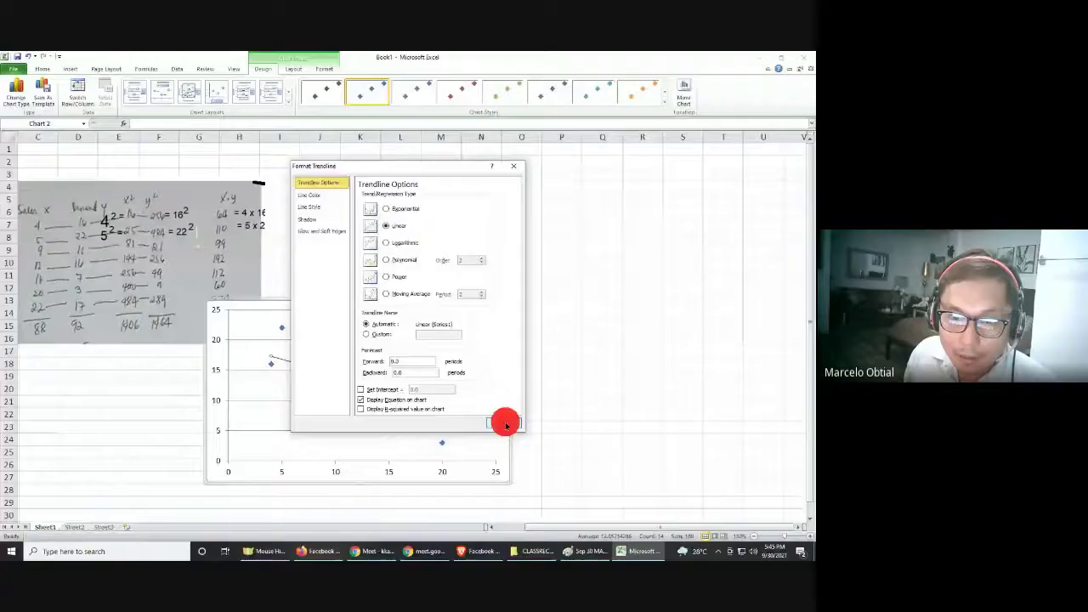
pyautogui.click(504, 424)
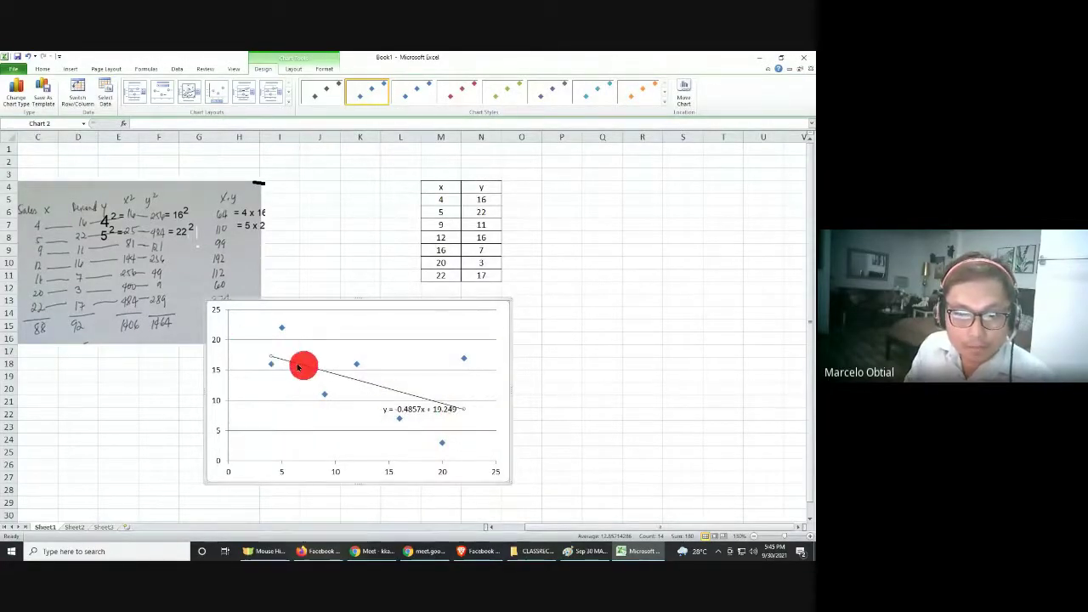
# Set the font size of the trendline equation label on the chart to 24
pyautogui.click(446, 419)
pyautogui.click(455, 410)
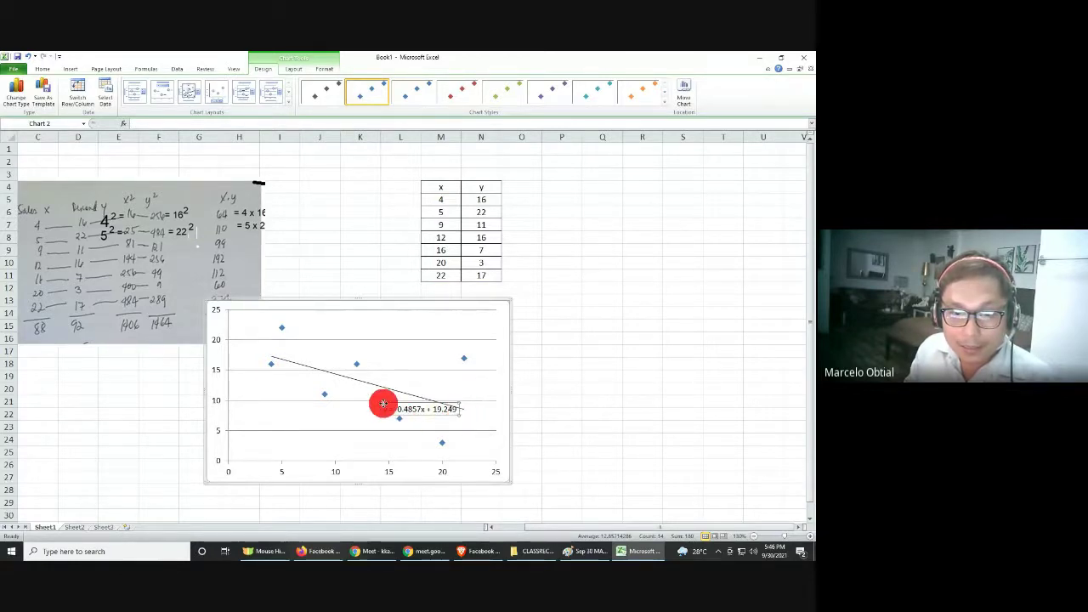
pyautogui.tripleClick(483, 422)
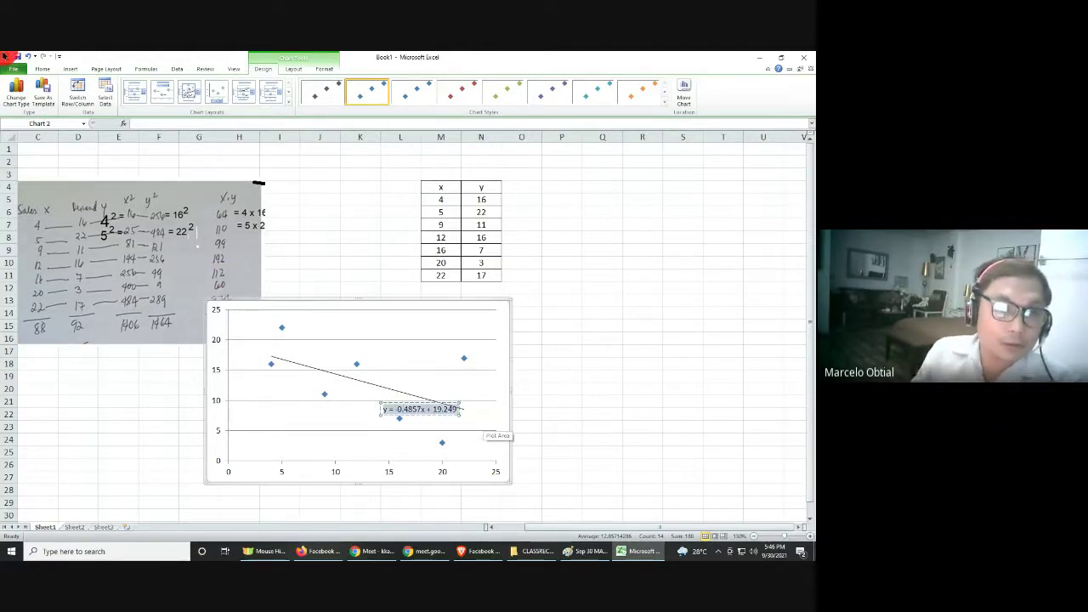
pyautogui.click(46, 69)
pyautogui.click(148, 85)
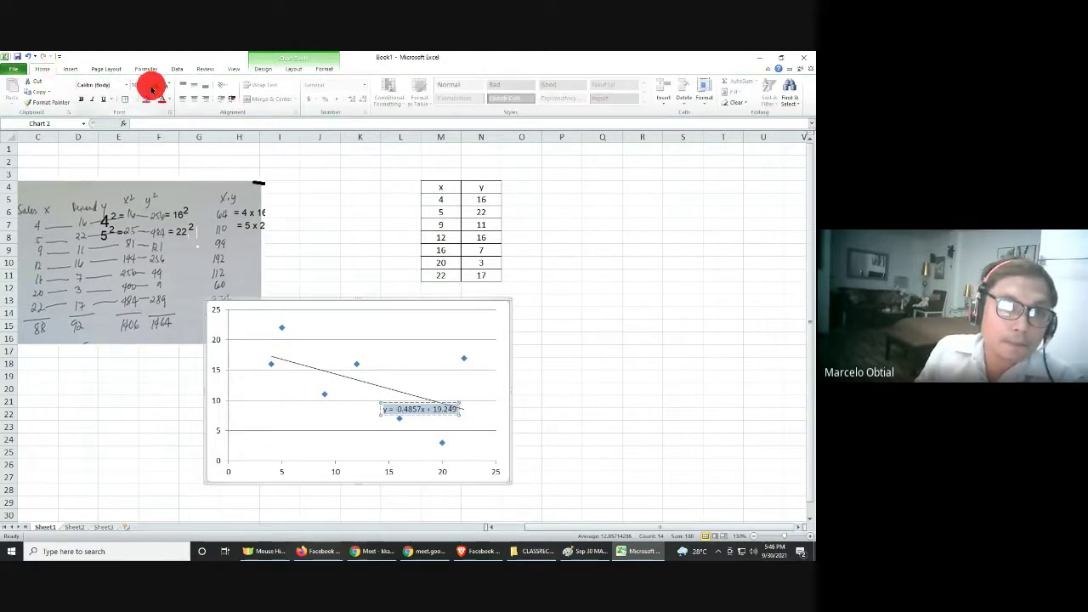
pyautogui.click(137, 185)
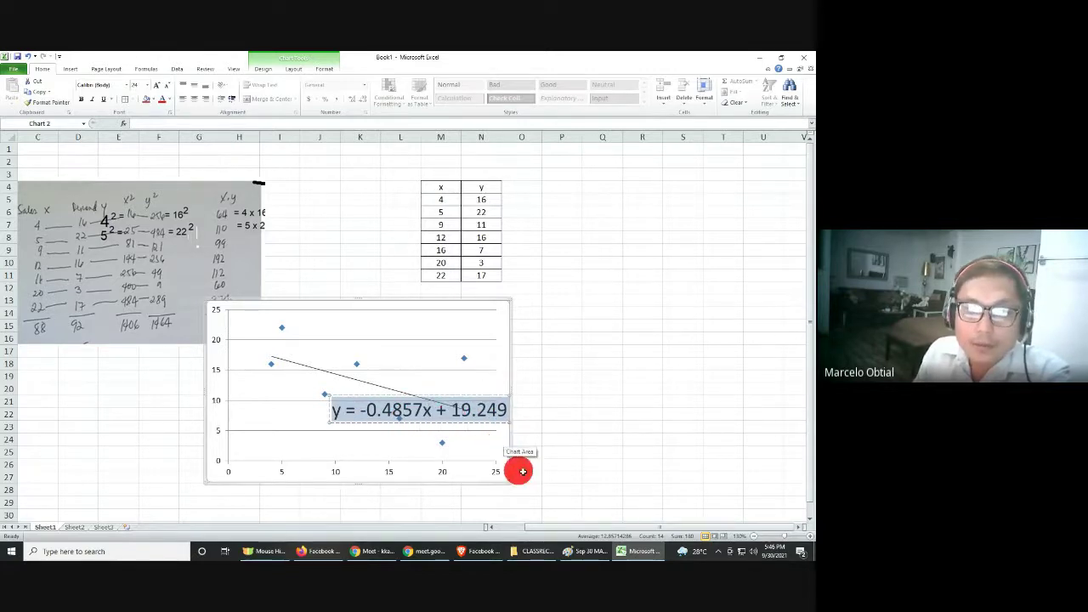
pyautogui.click(553, 476)
# Move the chart beneath the picture of the handwritten calculations and select cell O4 beside the y header
pyautogui.moveTo(459, 309); pyautogui.dragTo(391, 335)
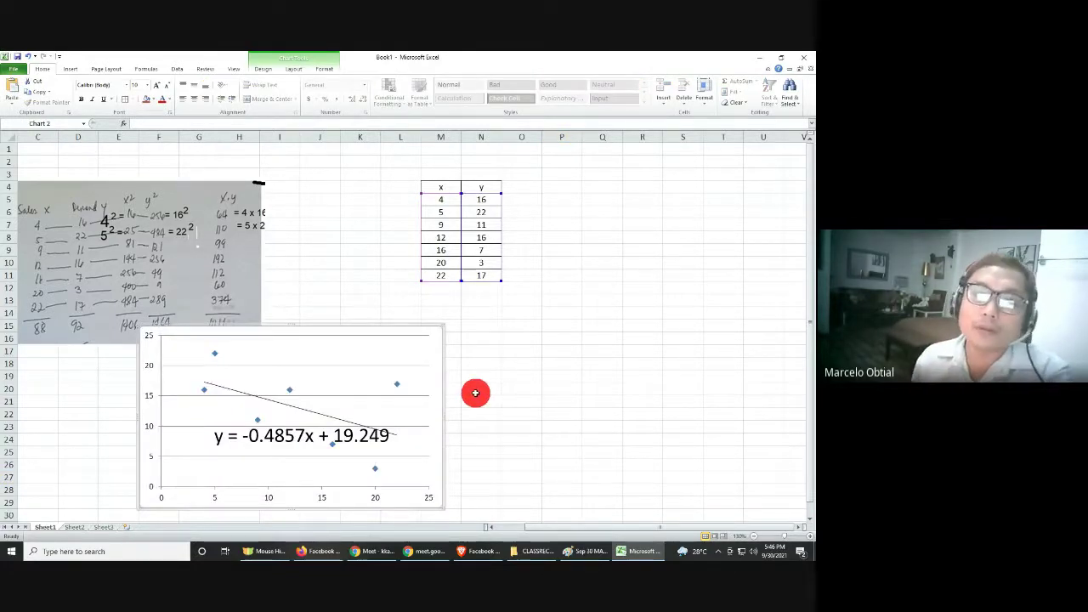
pyautogui.moveTo(403, 331); pyautogui.dragTo(299, 332)
pyautogui.click(522, 186)
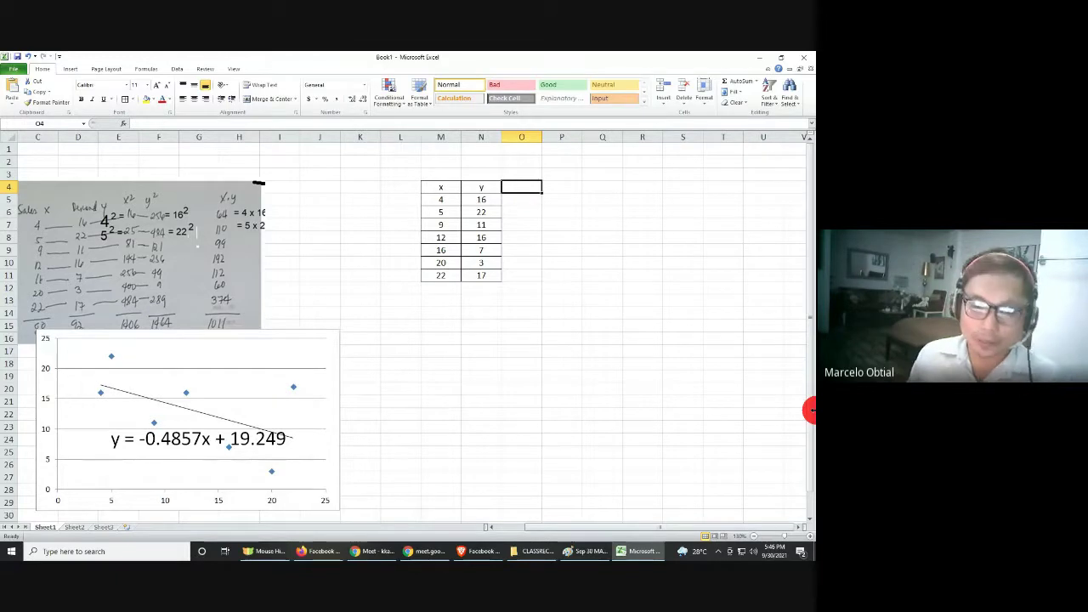
# Enter the column headers x^2, y^6 and xy in cells O4, P4 and Q4 beside the y header
pyautogui.write('x')
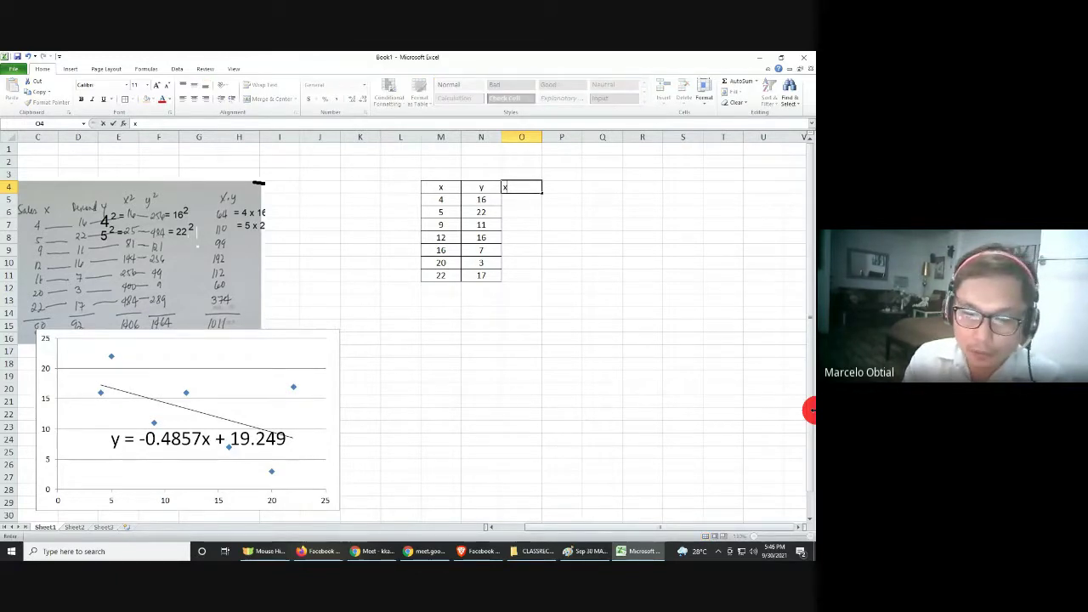
pyautogui.write('^')
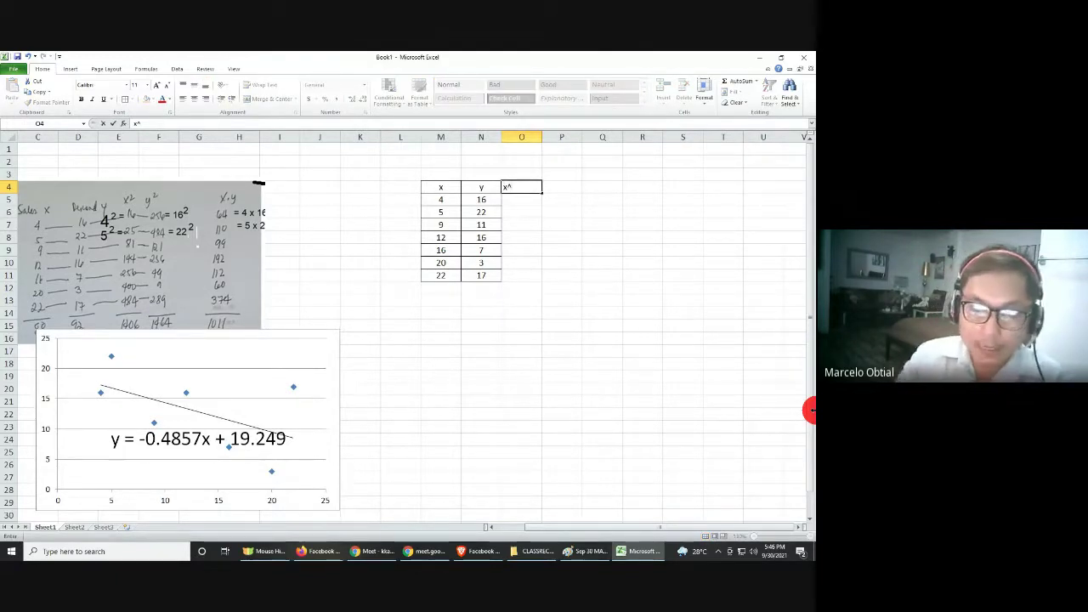
pyautogui.write('2')
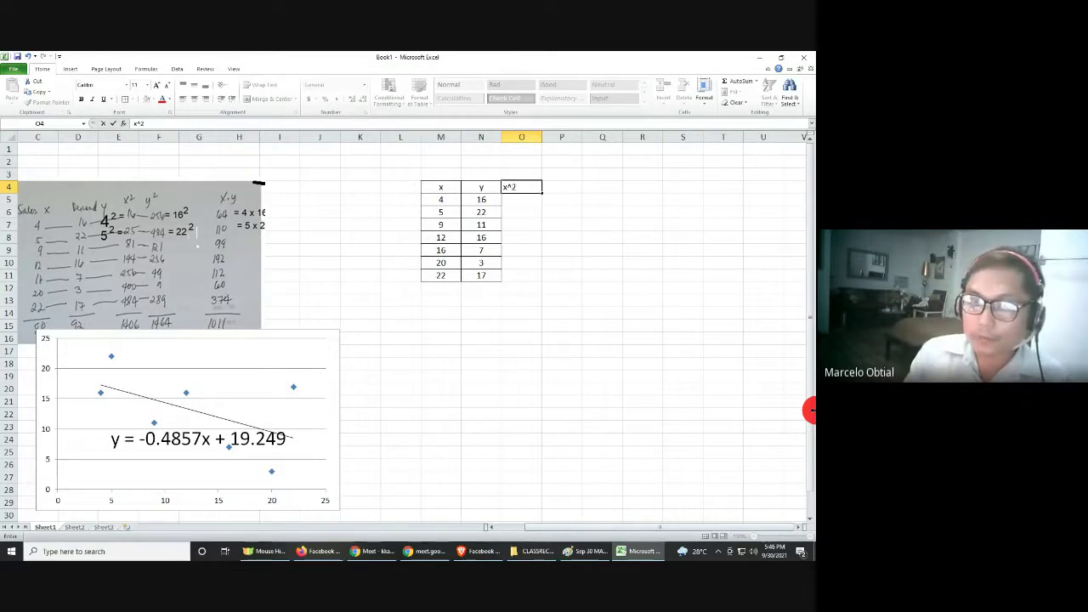
pyautogui.press('Tab')
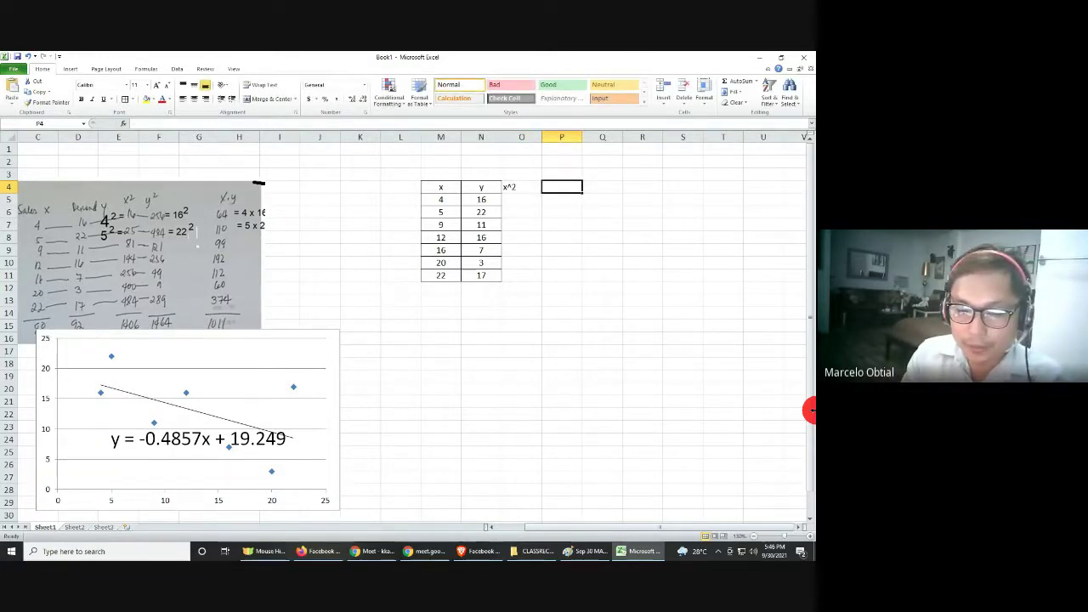
pyautogui.write('y^6')
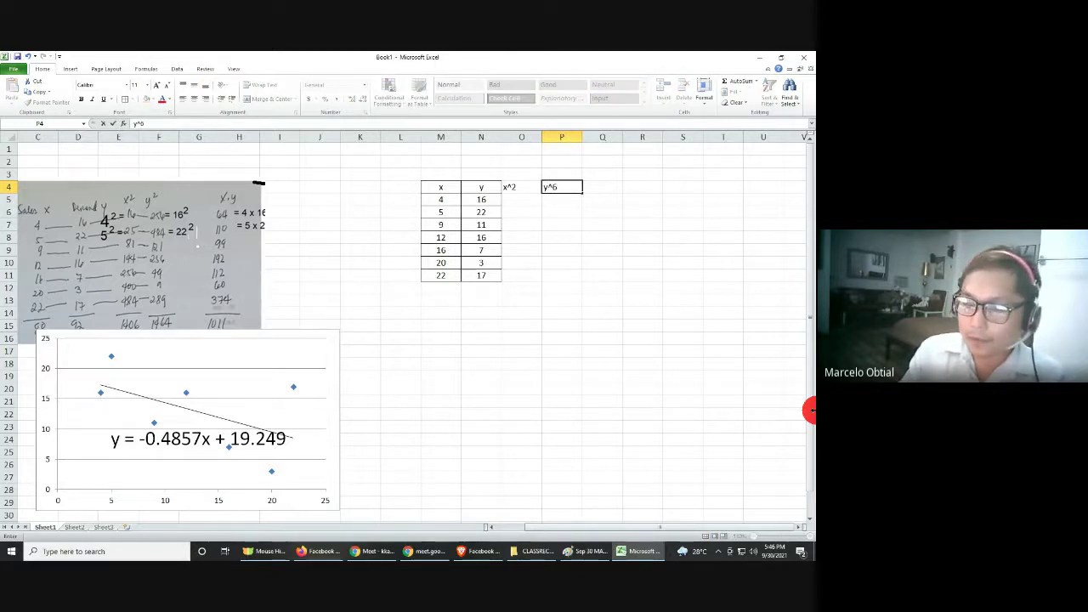
pyautogui.press('Tab')
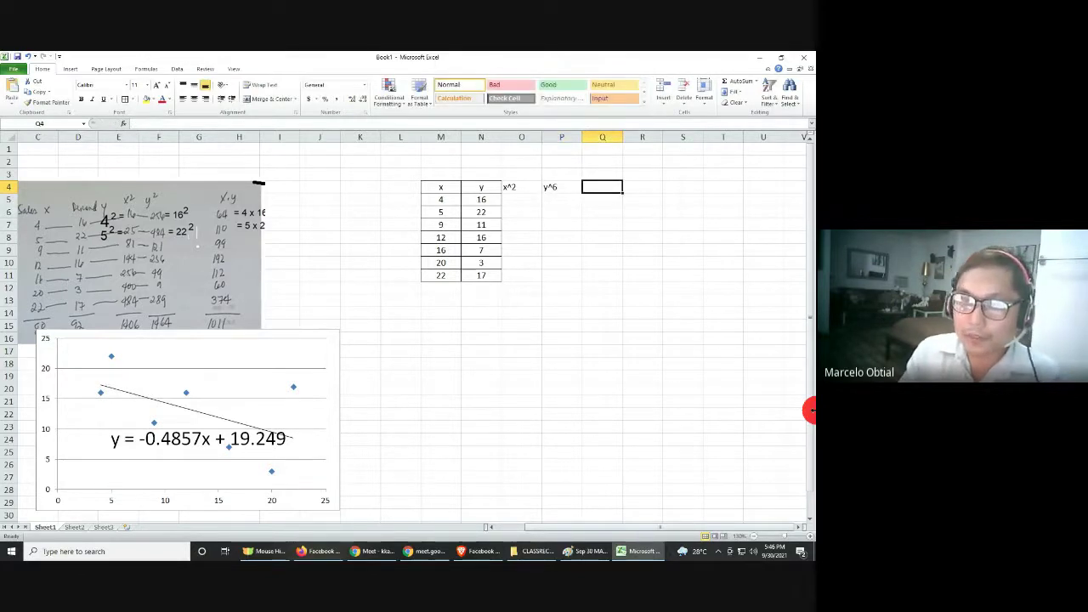
pyautogui.write('x')
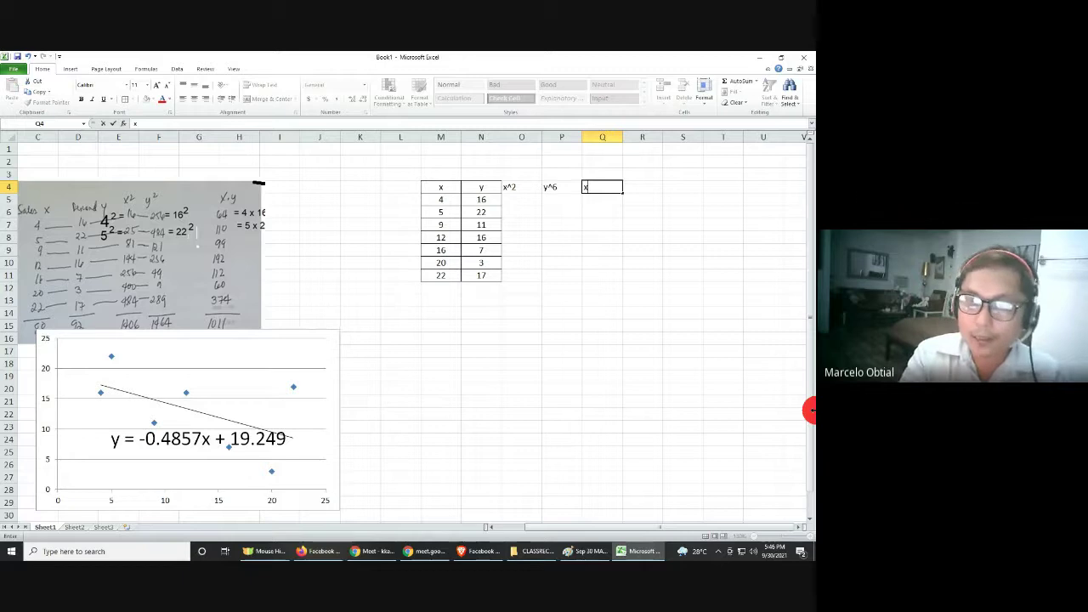
pyautogui.write('y')
pyautogui.press('Left')
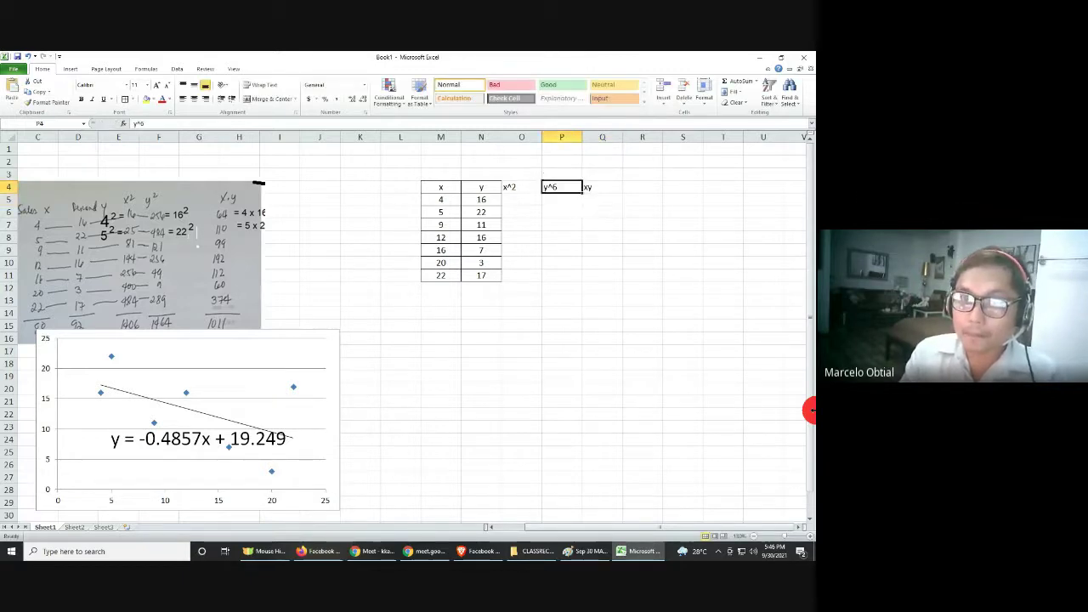
# Apply borders to the range O4:Q11 and move the picture of the handwritten calculations clear of the chart, directly above it
pyautogui.moveTo(519, 187); pyautogui.dragTo(592, 271)
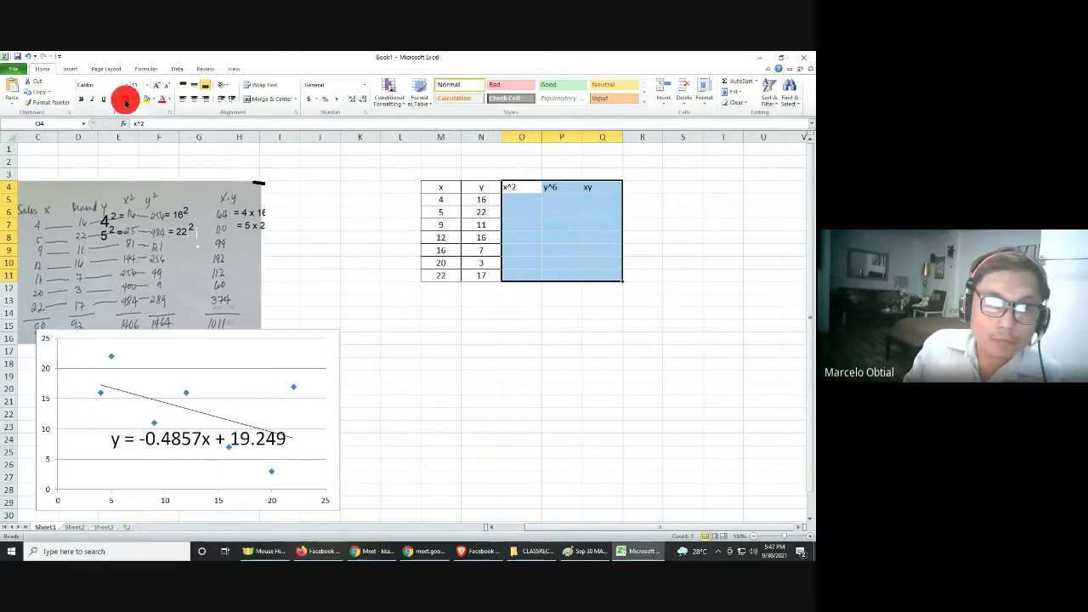
pyautogui.click(126, 98)
pyautogui.moveTo(137, 187); pyautogui.dragTo(259, 181)
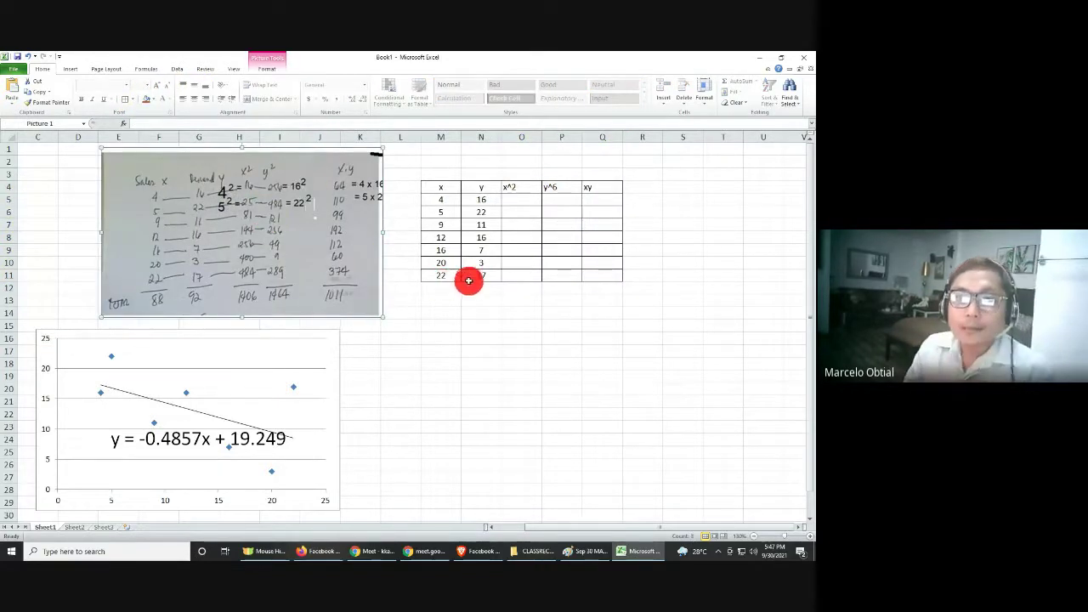
# Enter the formula =M5^2 in cell O5 to square the first x value
pyautogui.click(520, 199)
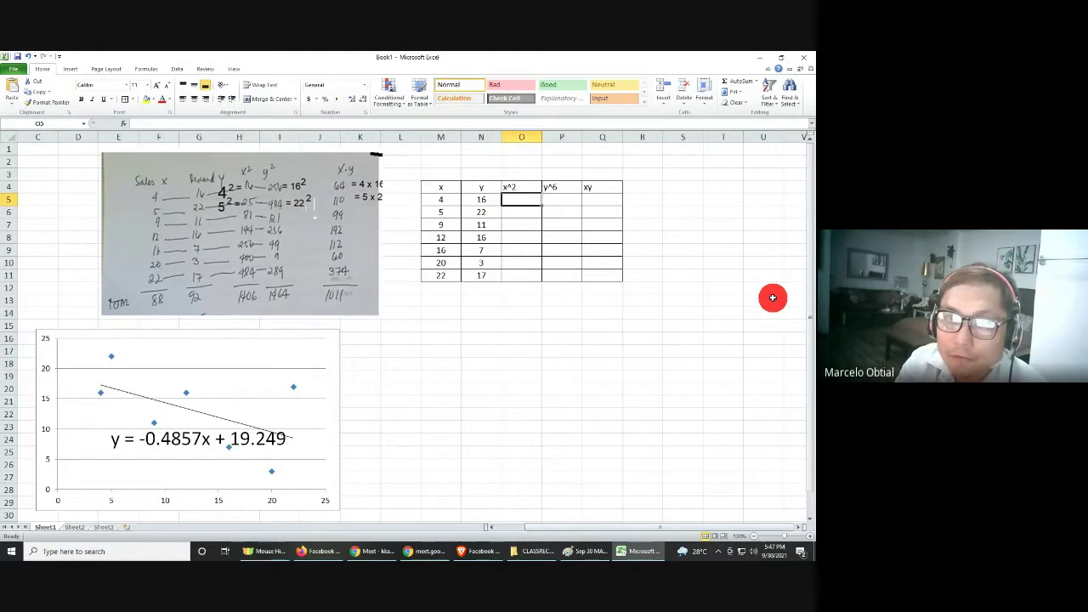
pyautogui.write('=')
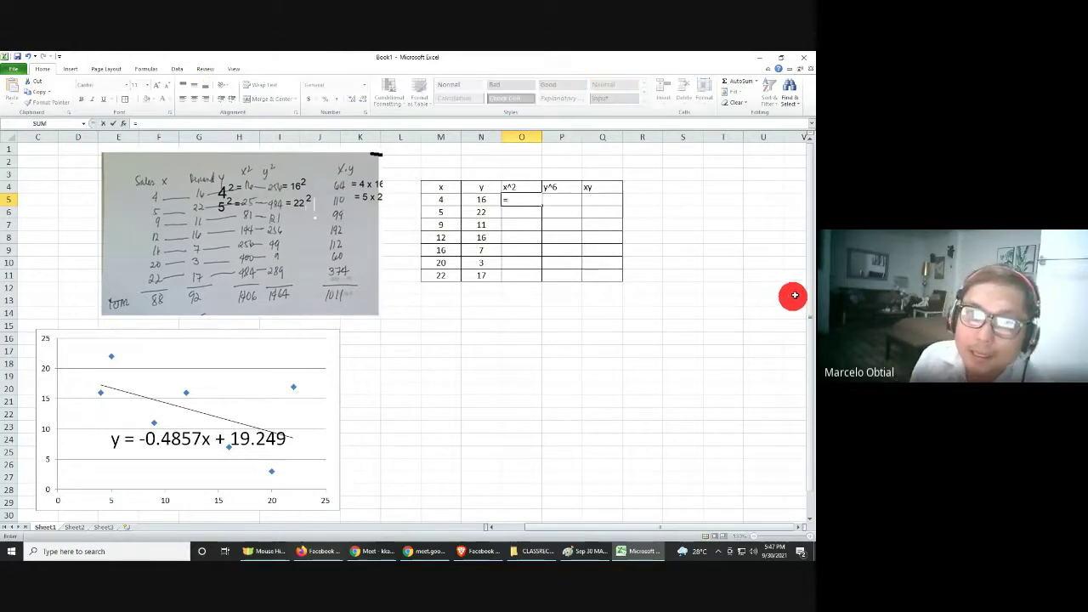
pyautogui.click(448, 200)
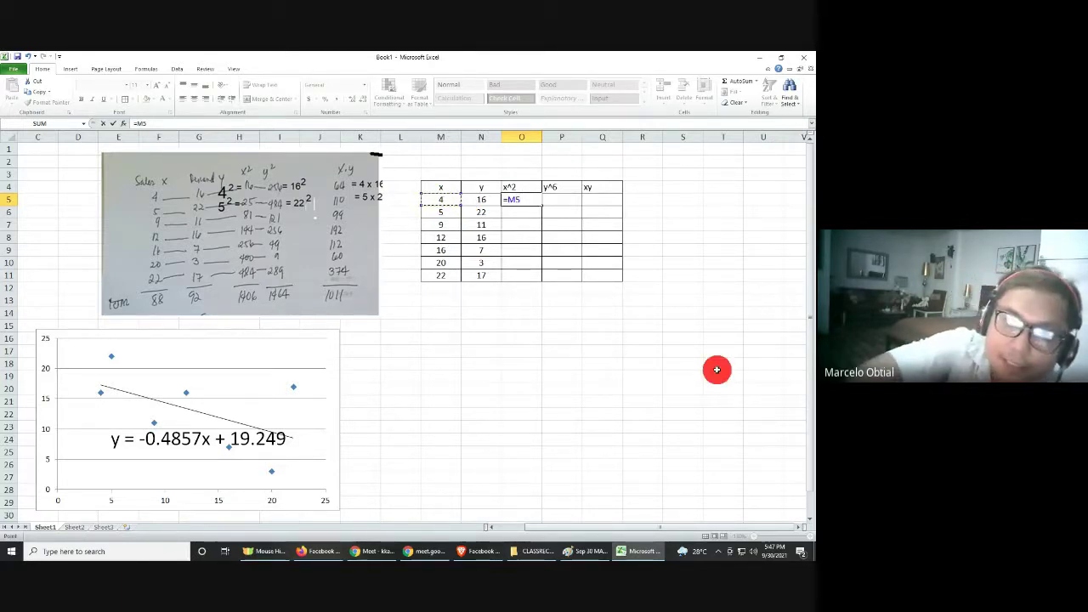
pyautogui.write('^2')
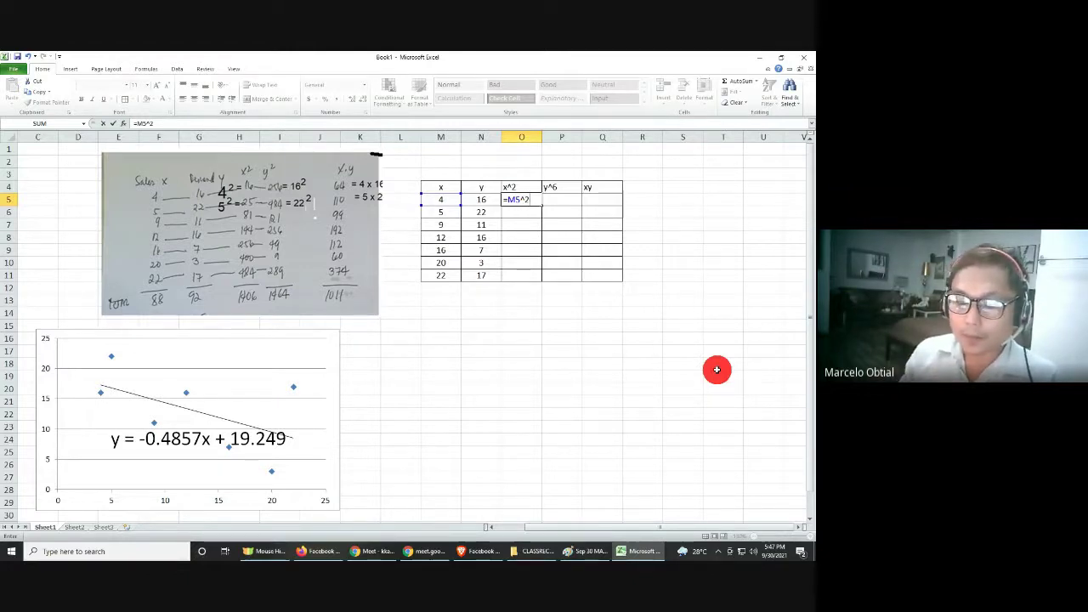
pyautogui.press('Return')
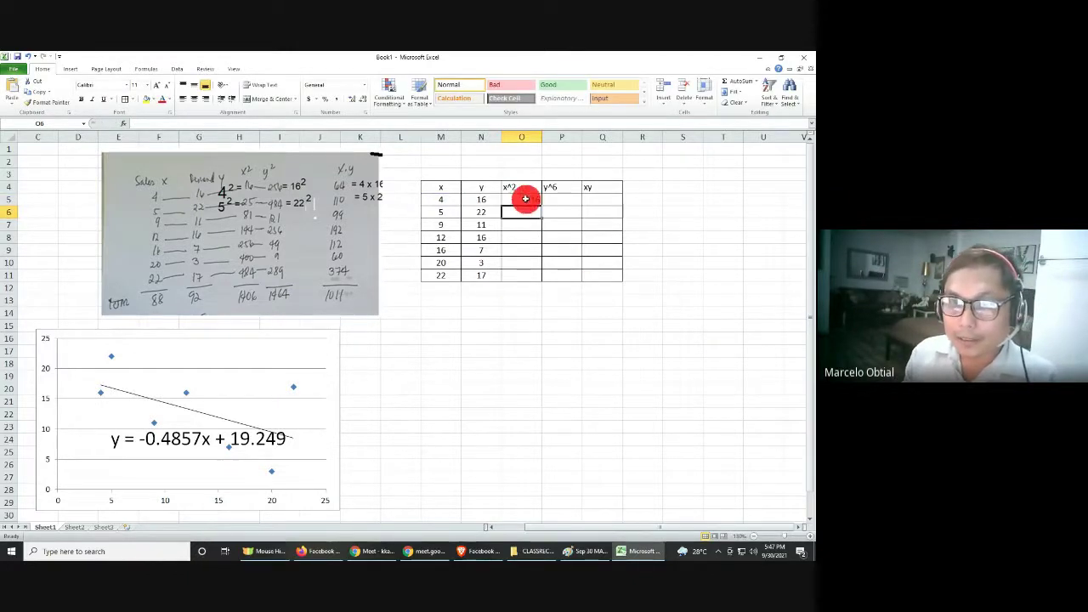
# Center cell O5, fill its formula down to O11, and make the filled x^2 values bold
pyautogui.click(513, 198)
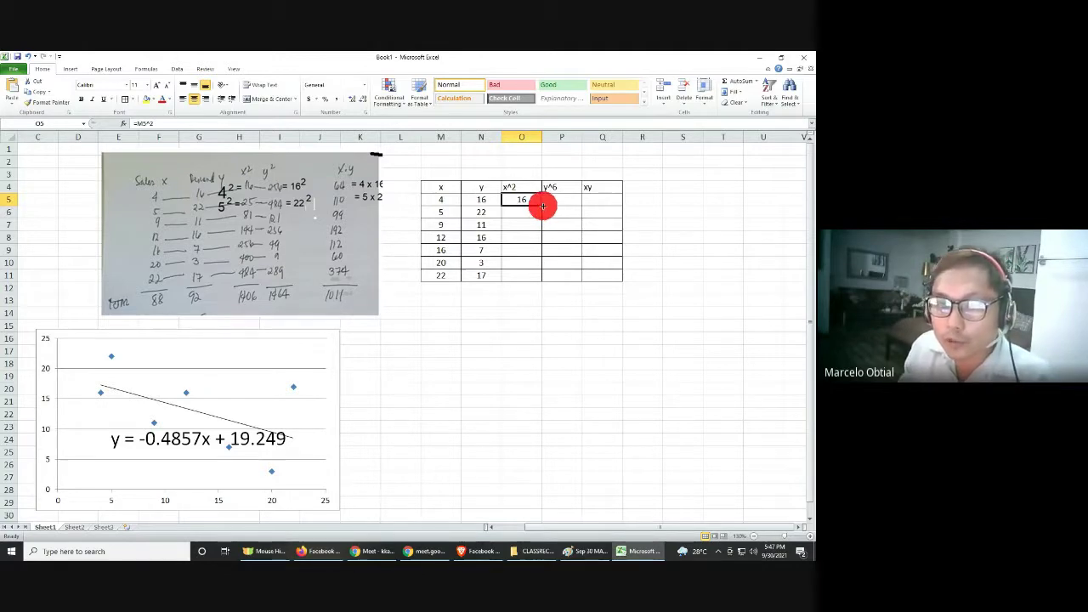
pyautogui.moveTo(544, 206); pyautogui.dragTo(542, 206)
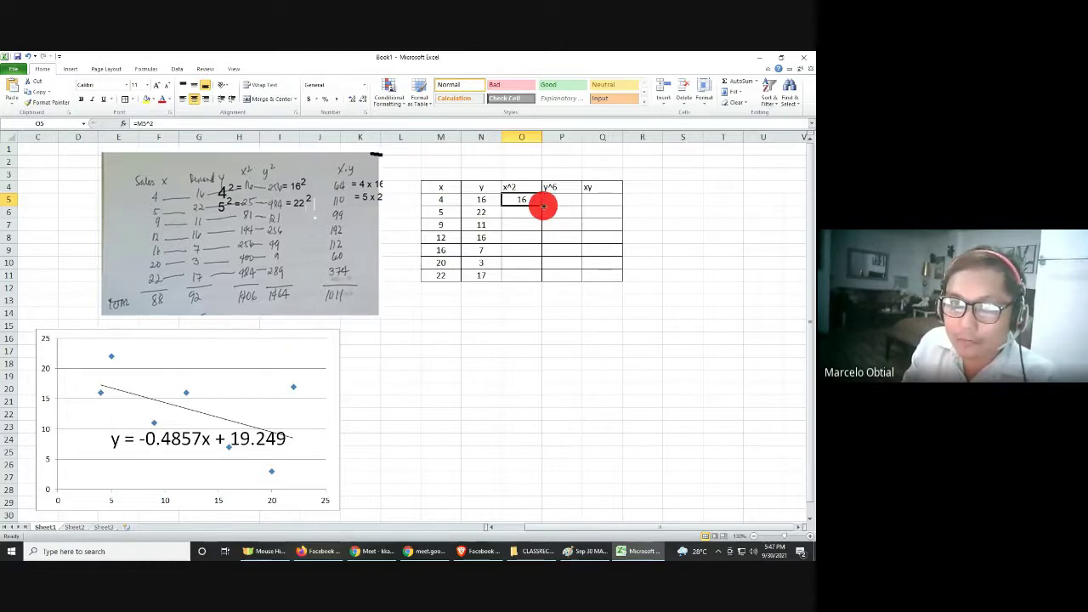
pyautogui.moveTo(543, 206); pyautogui.dragTo(550, 290)
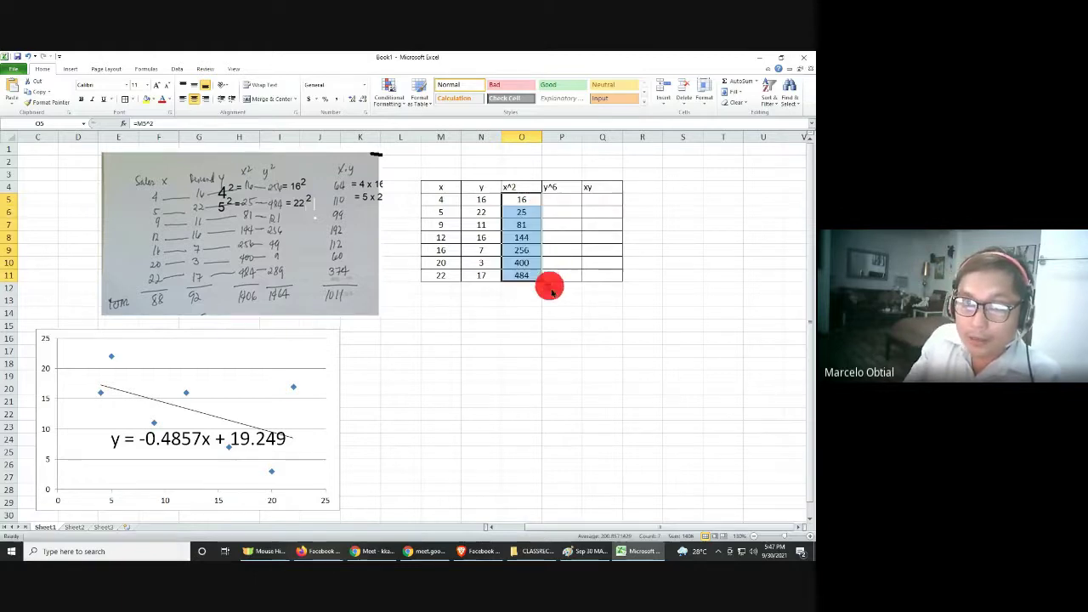
pyautogui.click(82, 99)
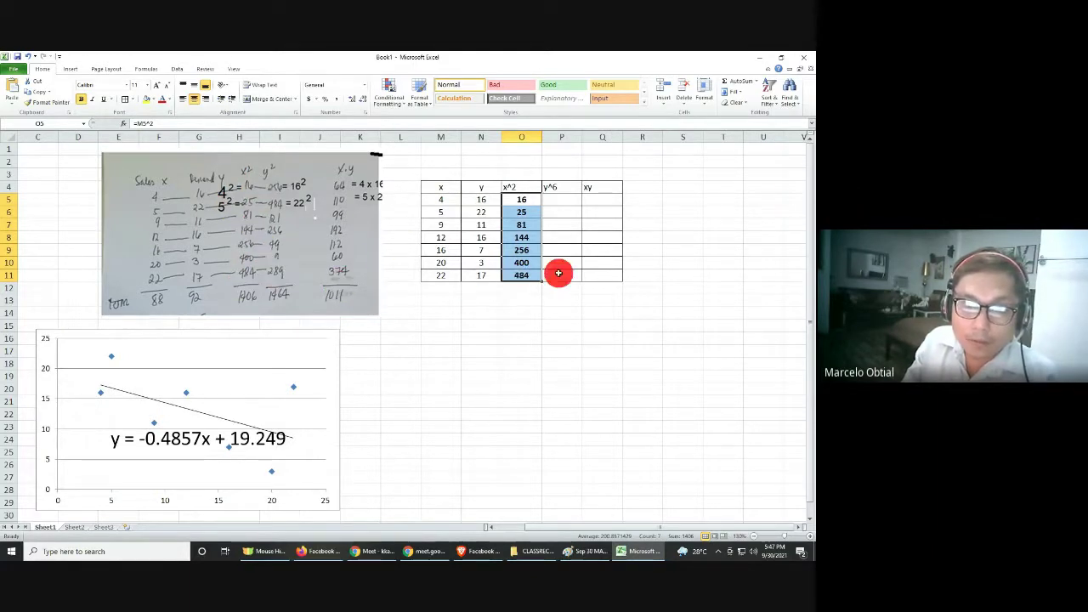
# Enter the formula =N5^2 in cell P5 to square the first y value
pyautogui.click(561, 199)
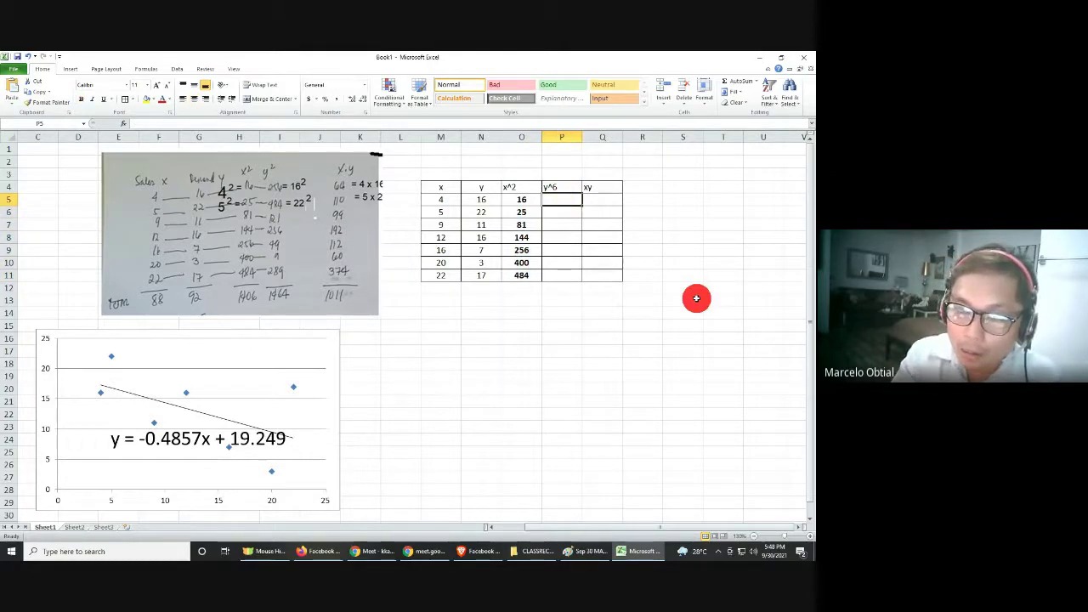
pyautogui.write('=')
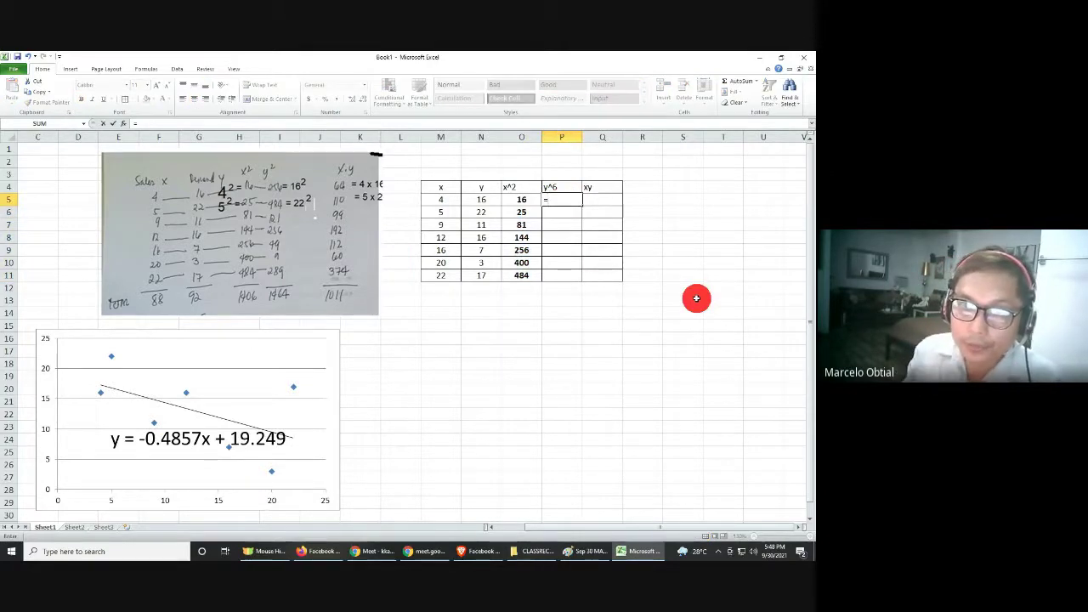
pyautogui.click(485, 200)
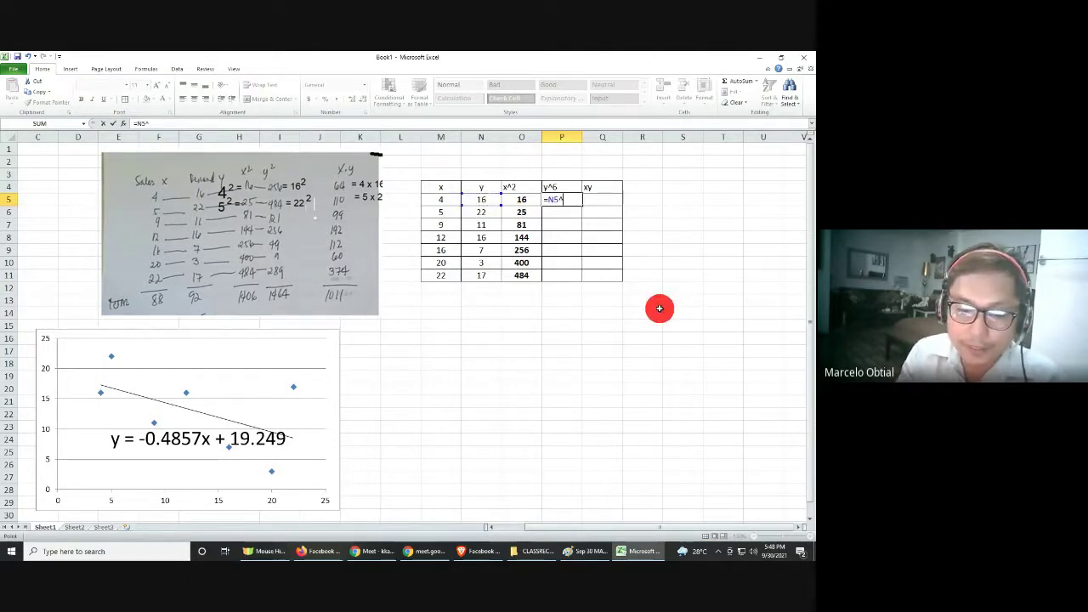
pyautogui.write('^2')
pyautogui.press('Return')
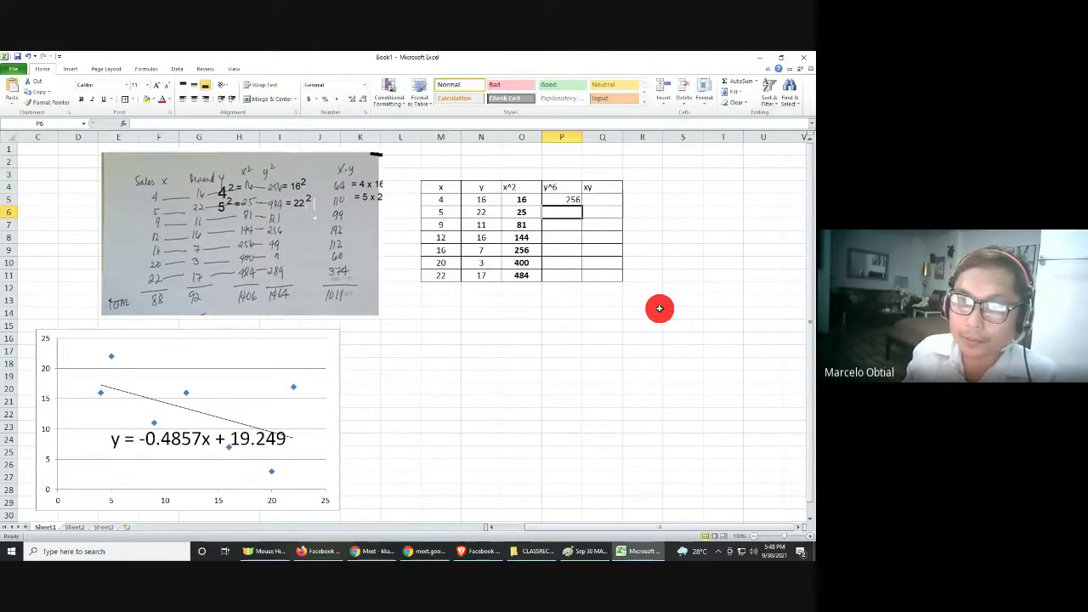
# Make cell P5 bold and centered, and fill its formula down to P11
pyautogui.click(564, 200)
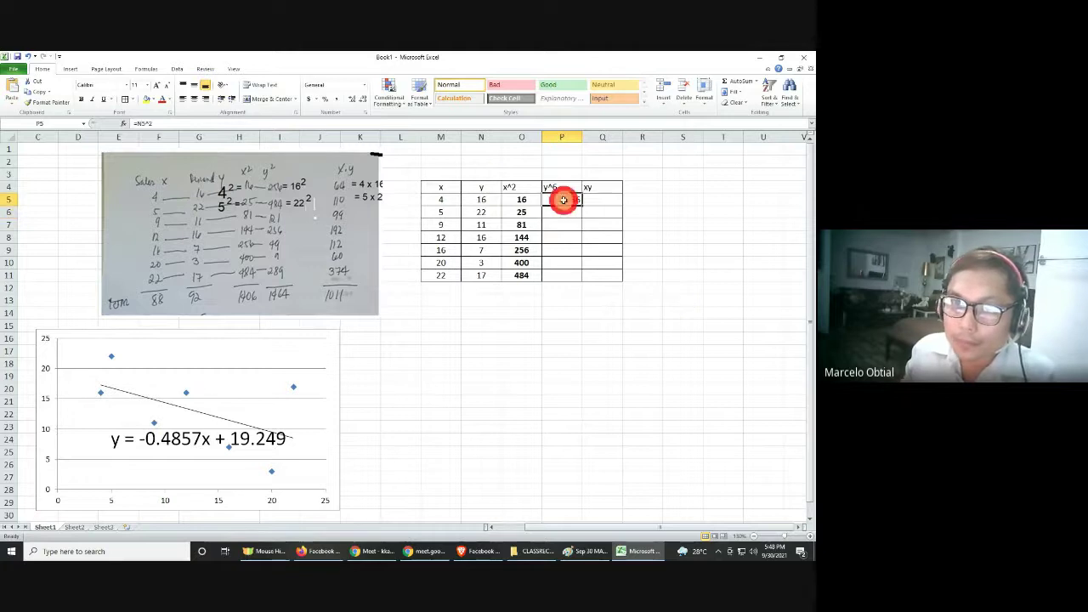
pyautogui.click(82, 100)
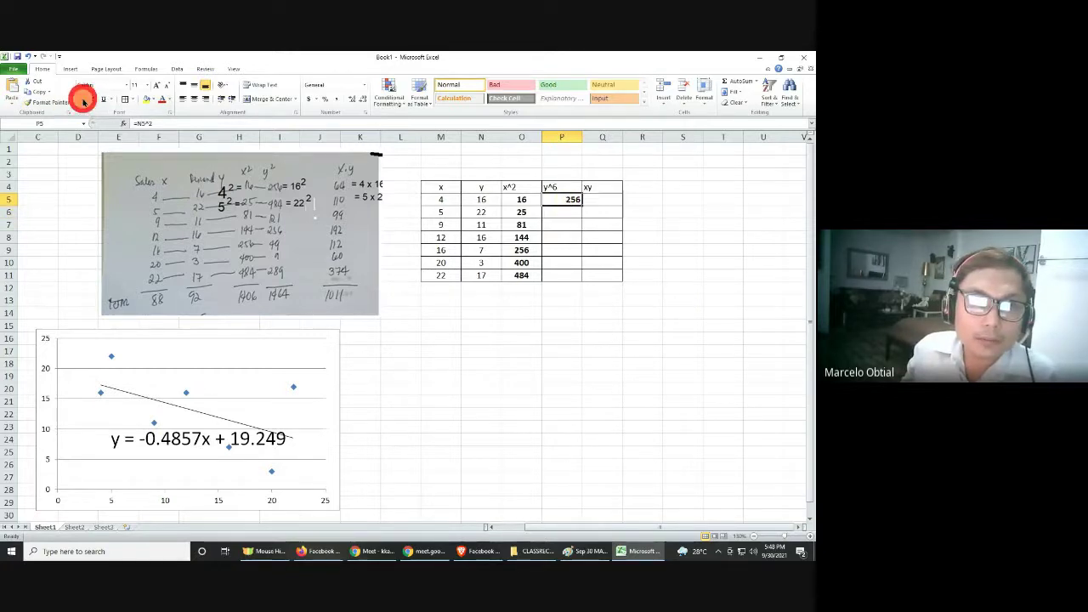
pyautogui.click(194, 100)
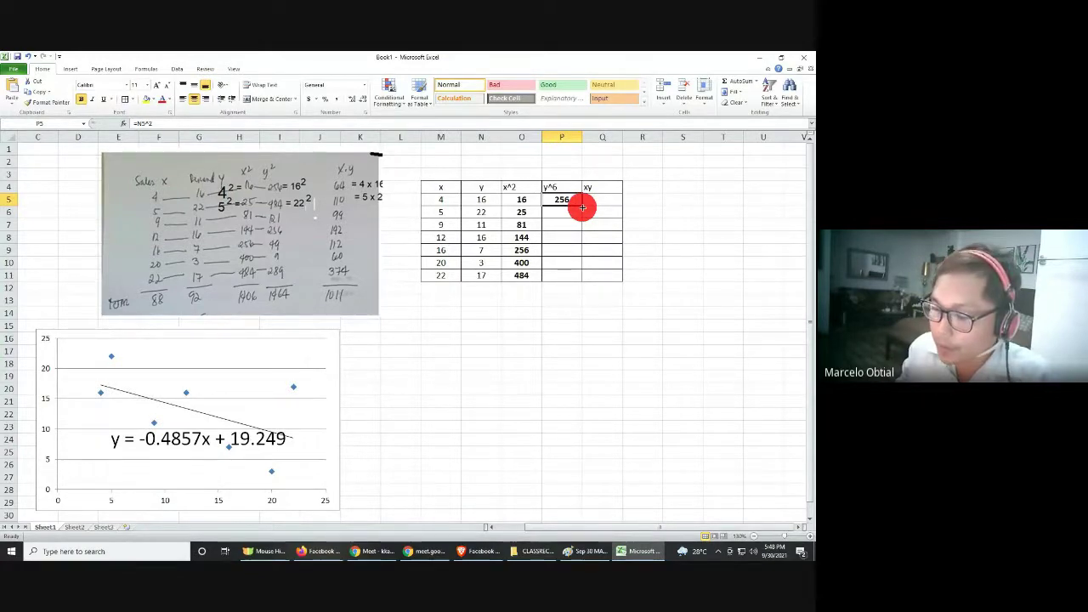
pyautogui.moveTo(582, 206); pyautogui.dragTo(594, 284)
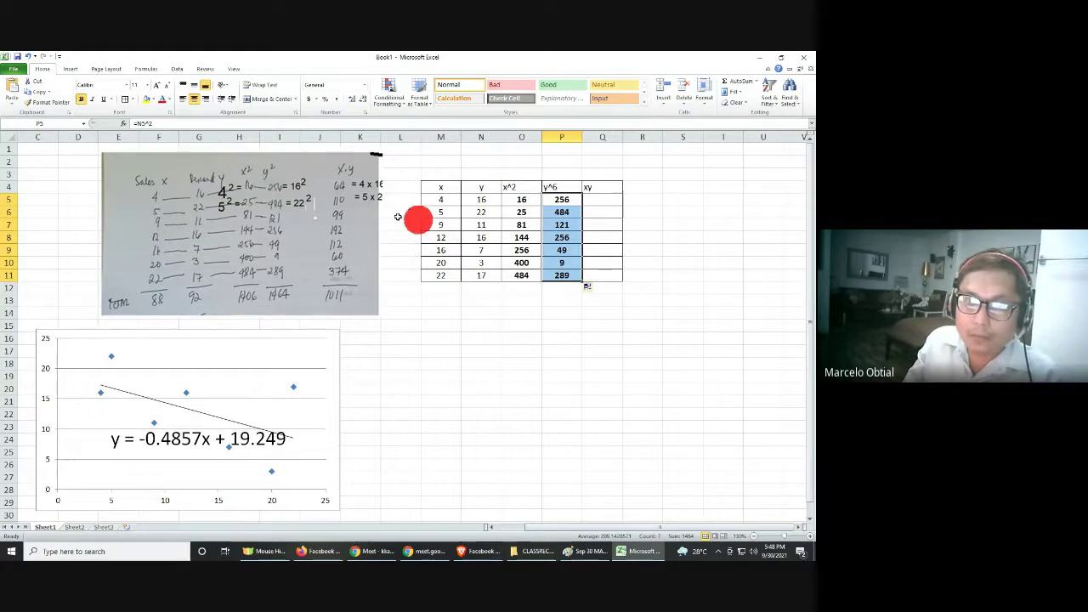
# Enter the formula =M5*N5 in cell Q5 to multiply the first x and y values
pyautogui.click(601, 197)
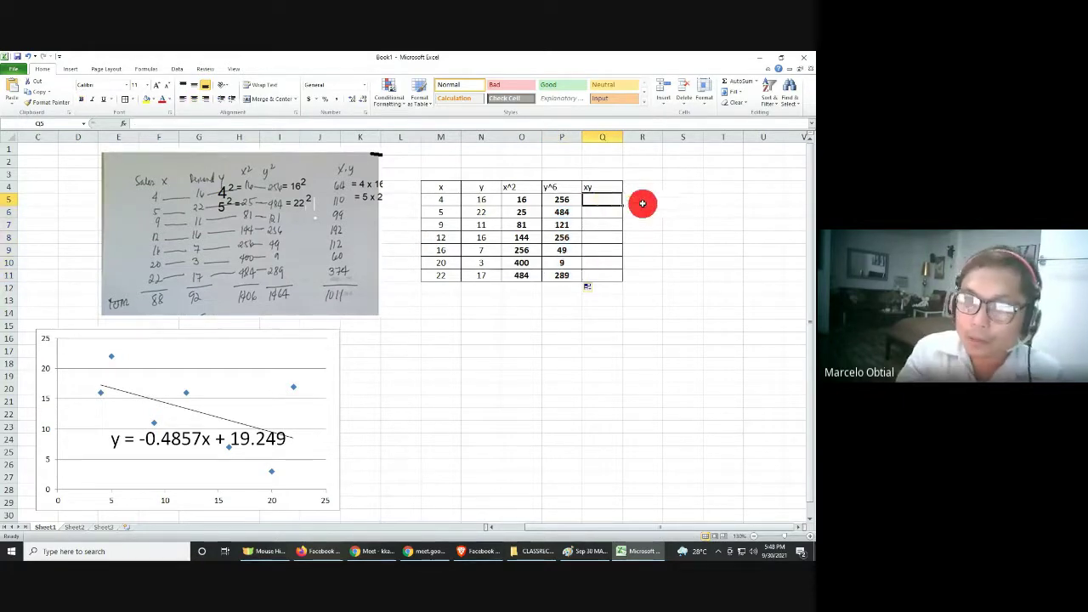
pyautogui.write('=')
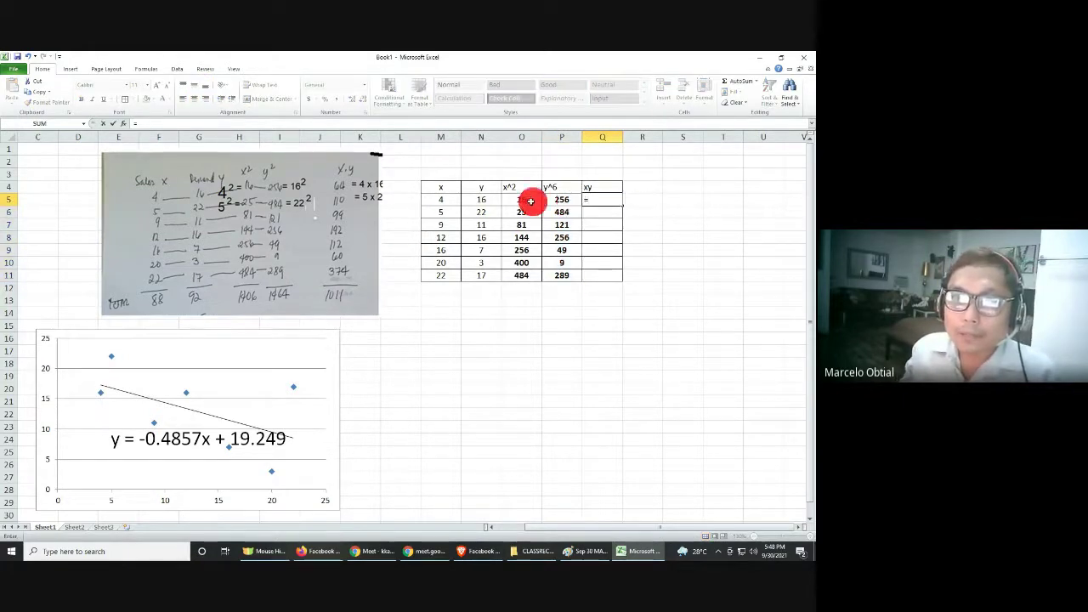
pyautogui.click(443, 199)
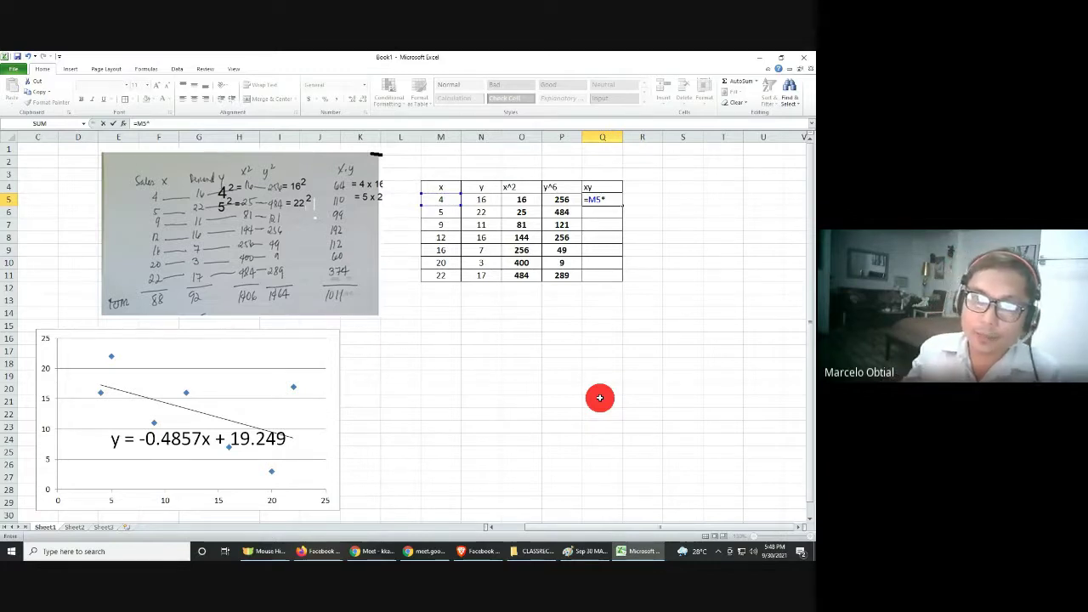
pyautogui.click(489, 204)
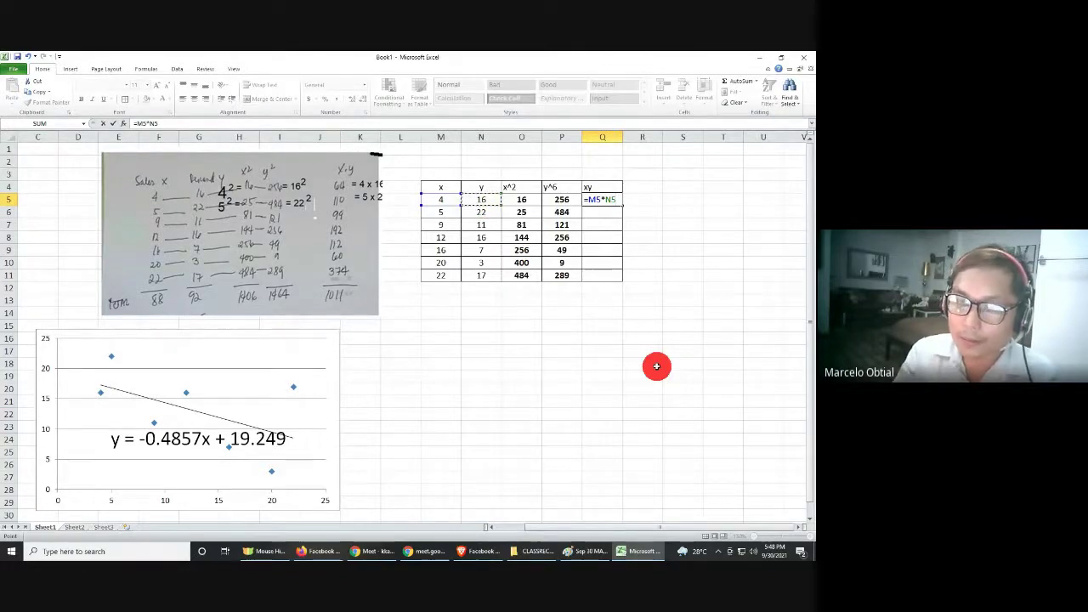
pyautogui.press('Return')
# Make cell Q5 centered and bold, and fill its formula down to Q11
pyautogui.click(602, 198)
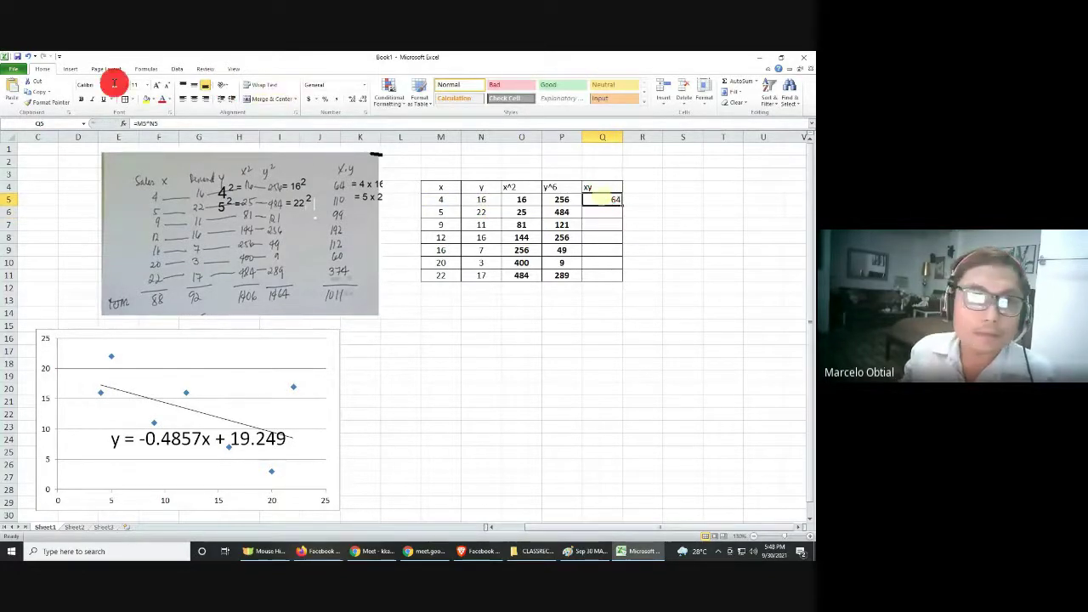
pyautogui.click(194, 98)
pyautogui.click(81, 99)
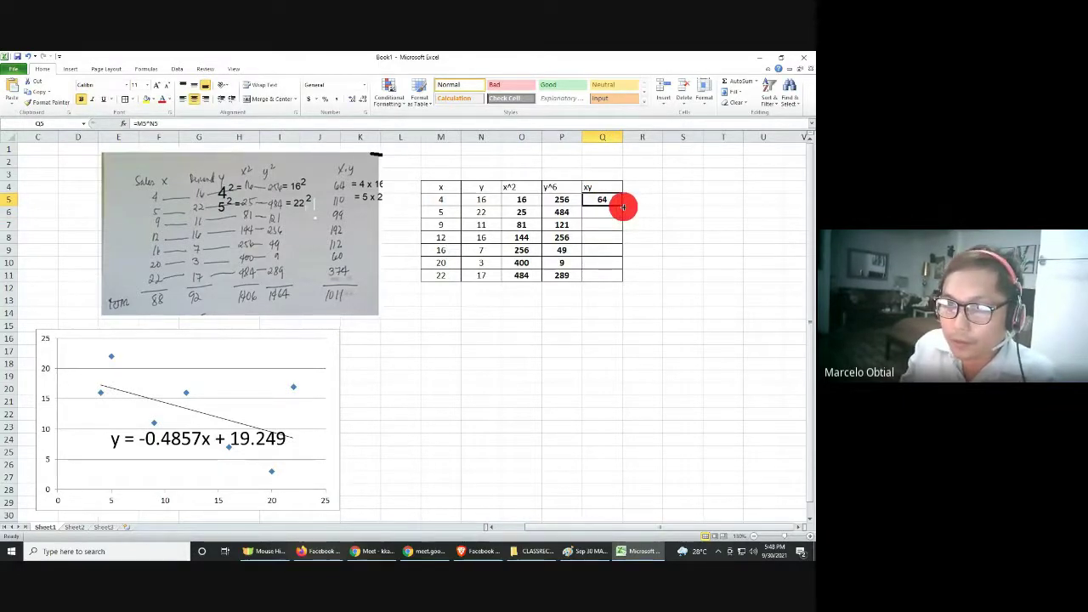
pyautogui.moveTo(623, 207); pyautogui.dragTo(627, 281)
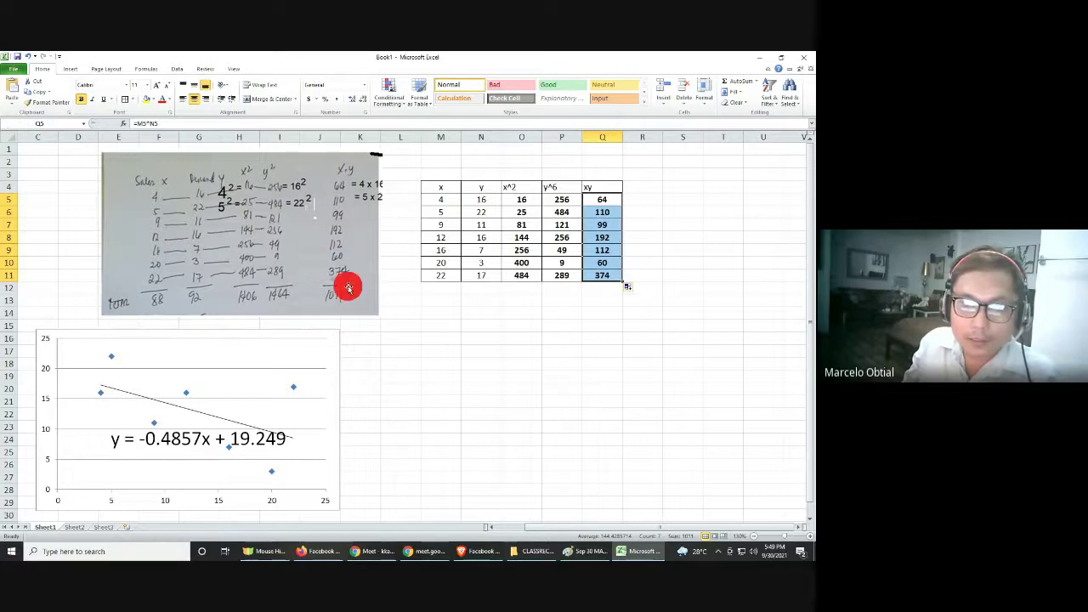
# Enter the label "summation" in cell L12, beside the row below the data table
pyautogui.click(413, 289)
pyautogui.write('sum')
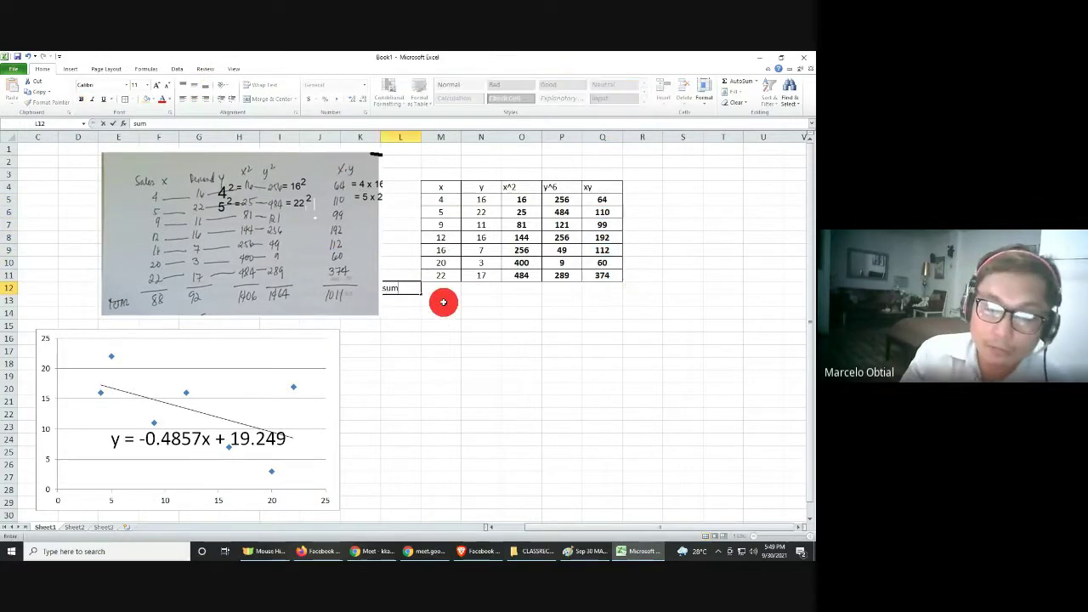
pyautogui.write('matio')
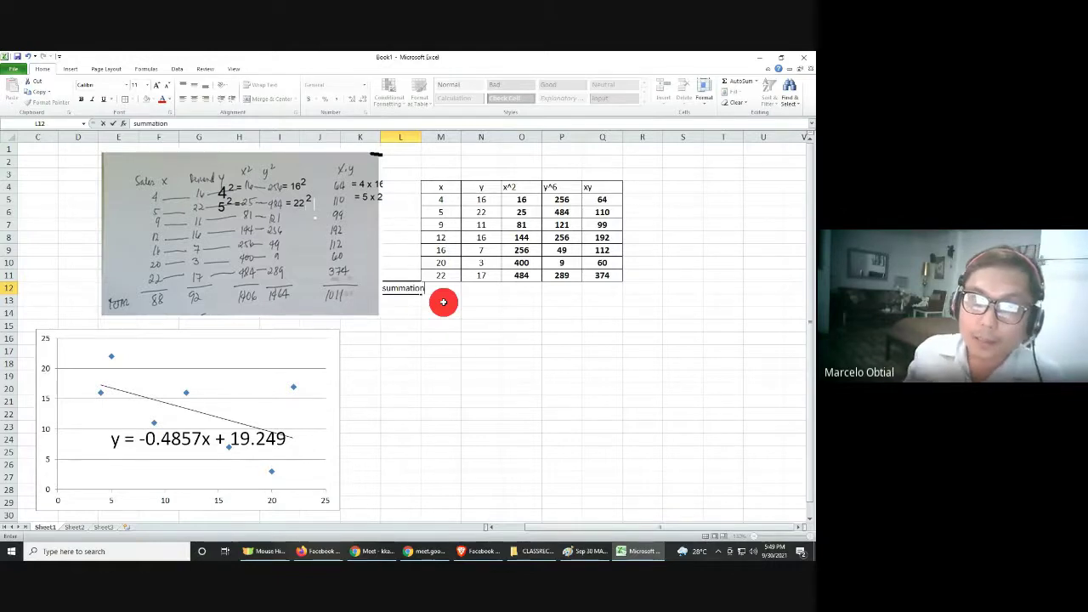
pyautogui.write('n')
pyautogui.click(521, 327)
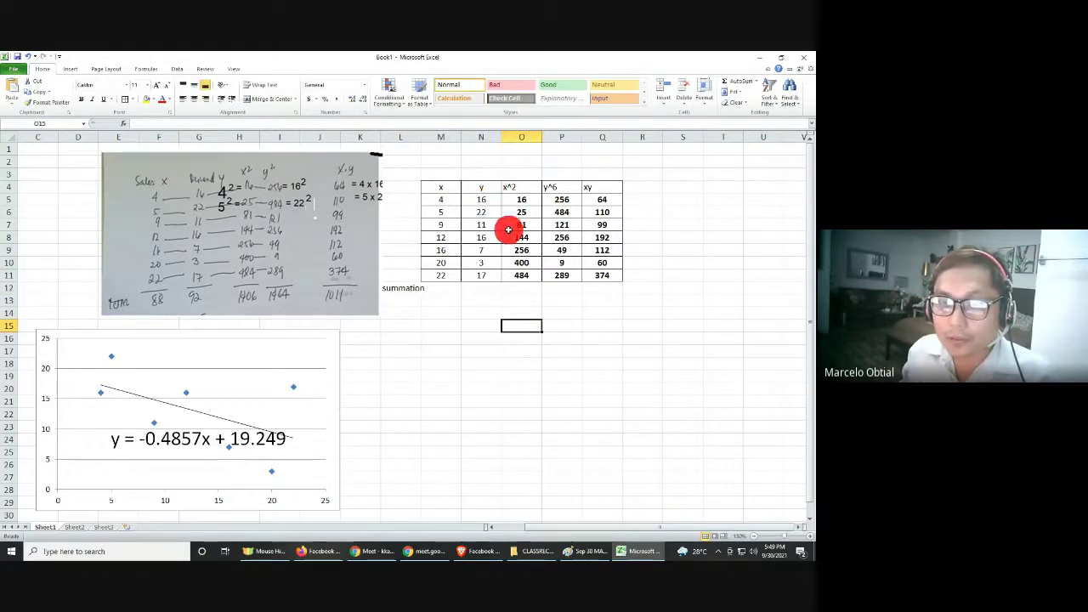
# Sum the x values M5:M11 in cell M12, and make the cell bold and centered with a yellow fill
pyautogui.click(443, 288)
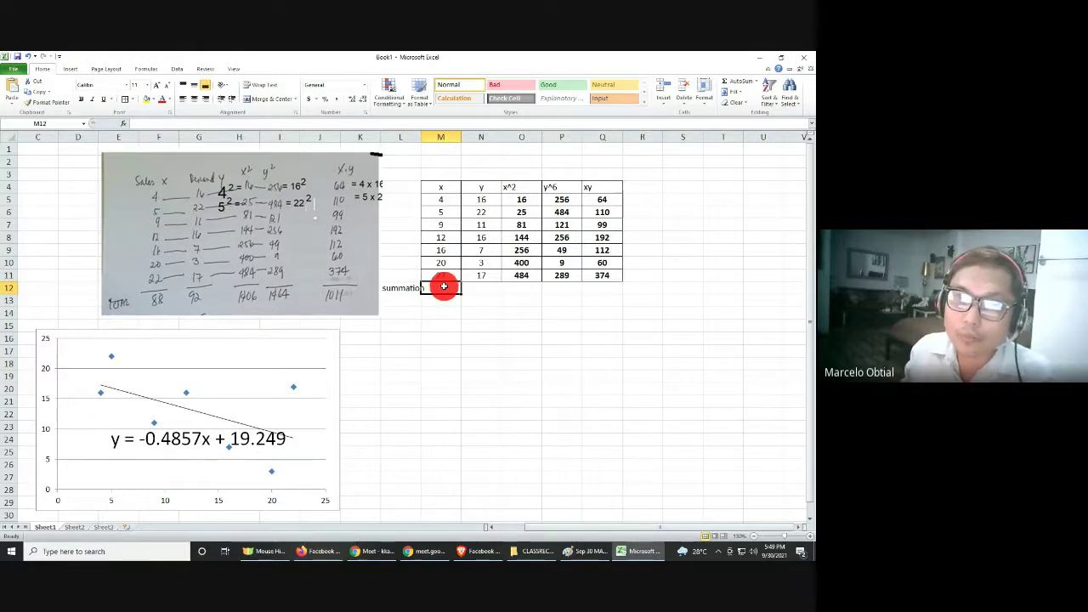
pyautogui.click(740, 83)
pyautogui.click(738, 81)
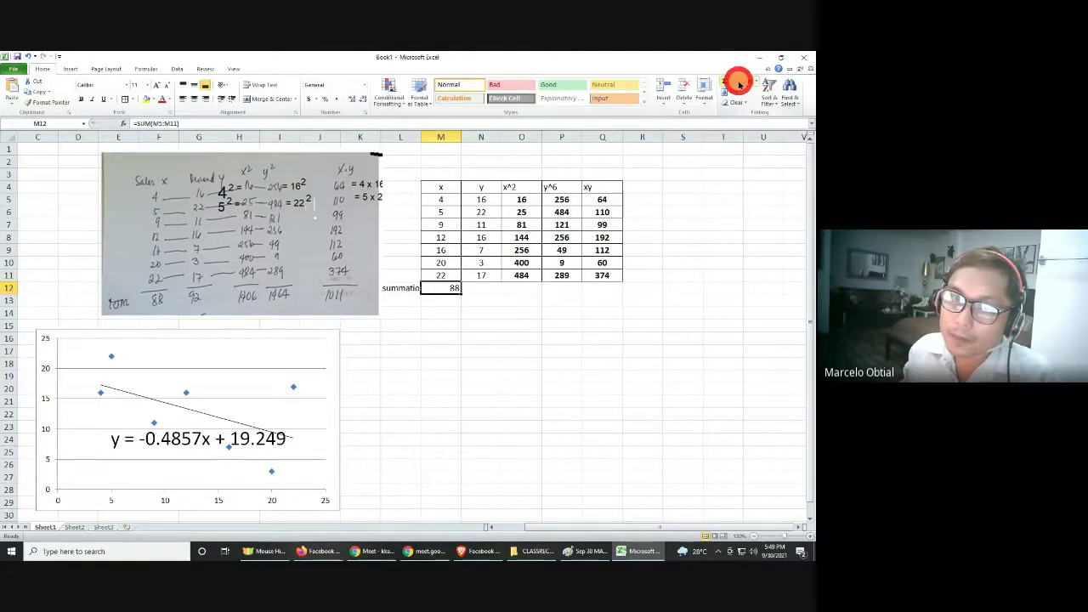
pyautogui.click(81, 98)
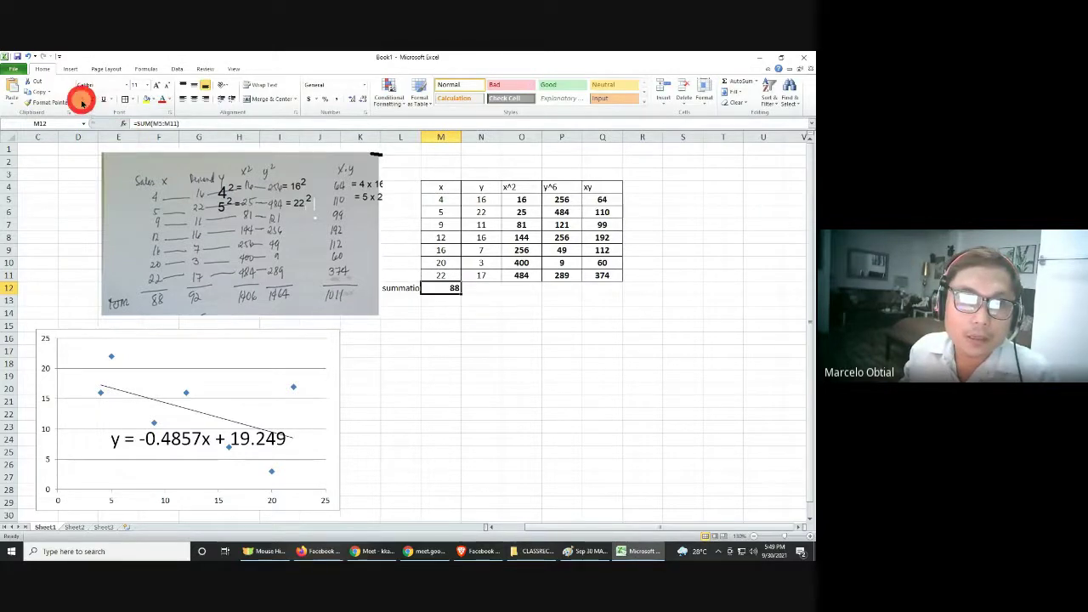
pyautogui.click(195, 99)
pyautogui.click(145, 99)
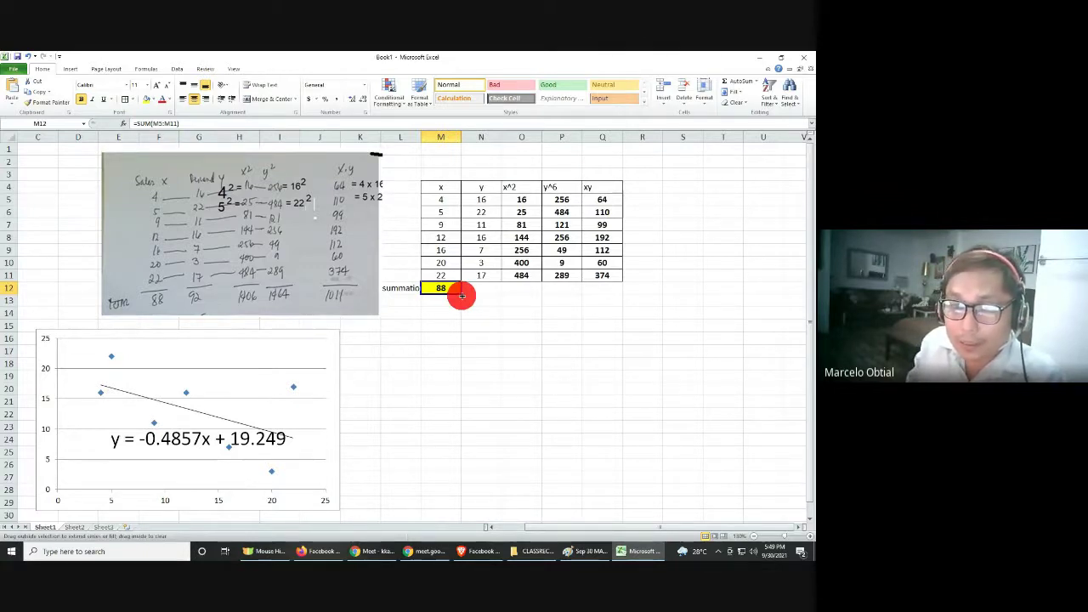
# Fill the sum formula and formatting from M12 across to Q12, and widen column L to fit the summation label
pyautogui.moveTo(461, 295); pyautogui.dragTo(601, 289)
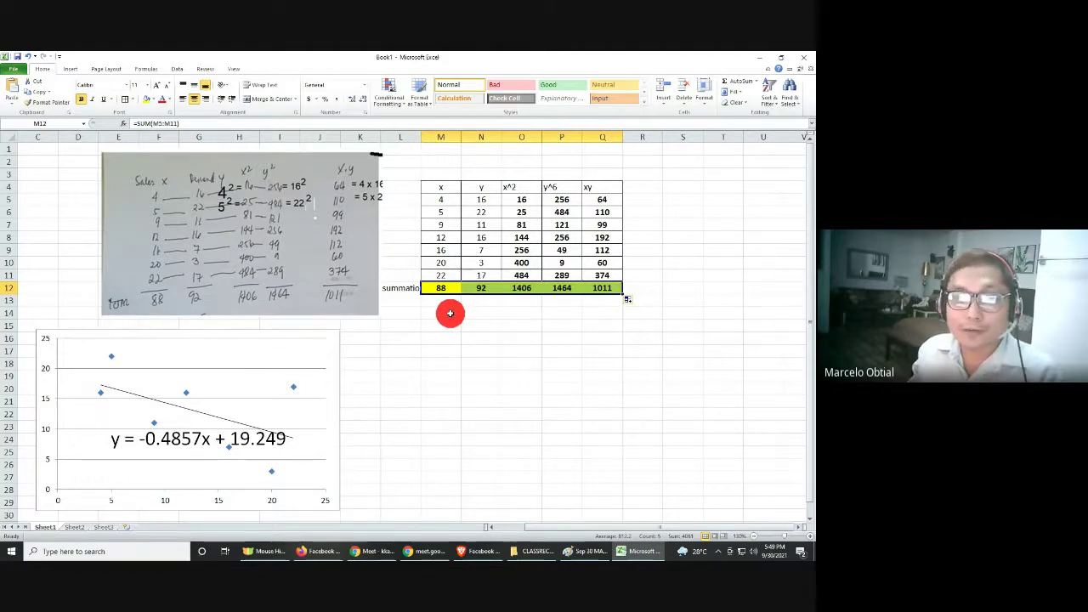
pyautogui.moveTo(421, 137); pyautogui.dragTo(429, 137)
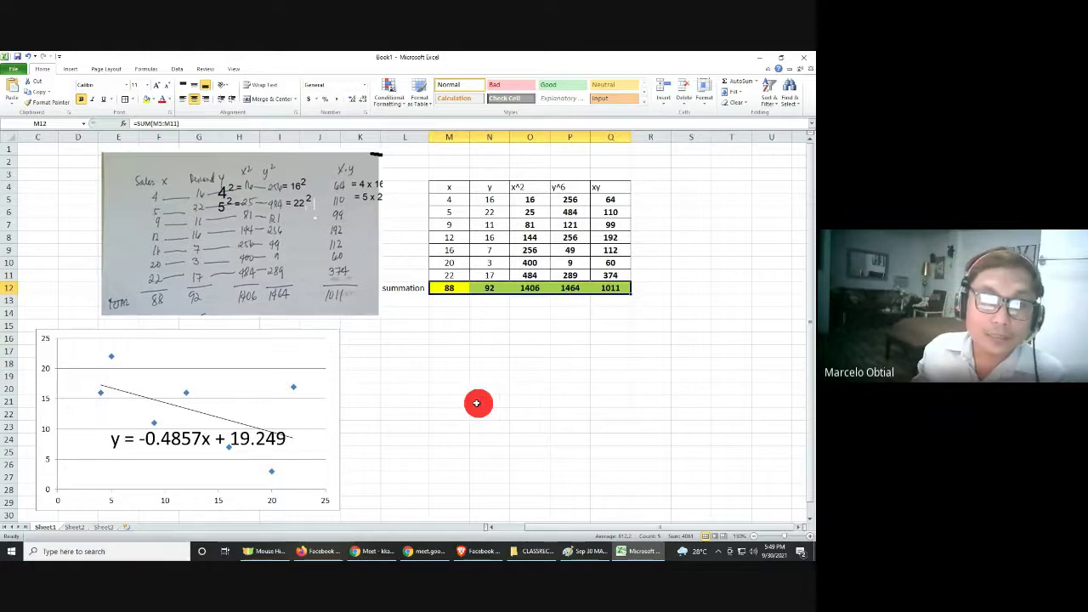
# Enter the label "slope or b" in cell L14
pyautogui.click(406, 313)
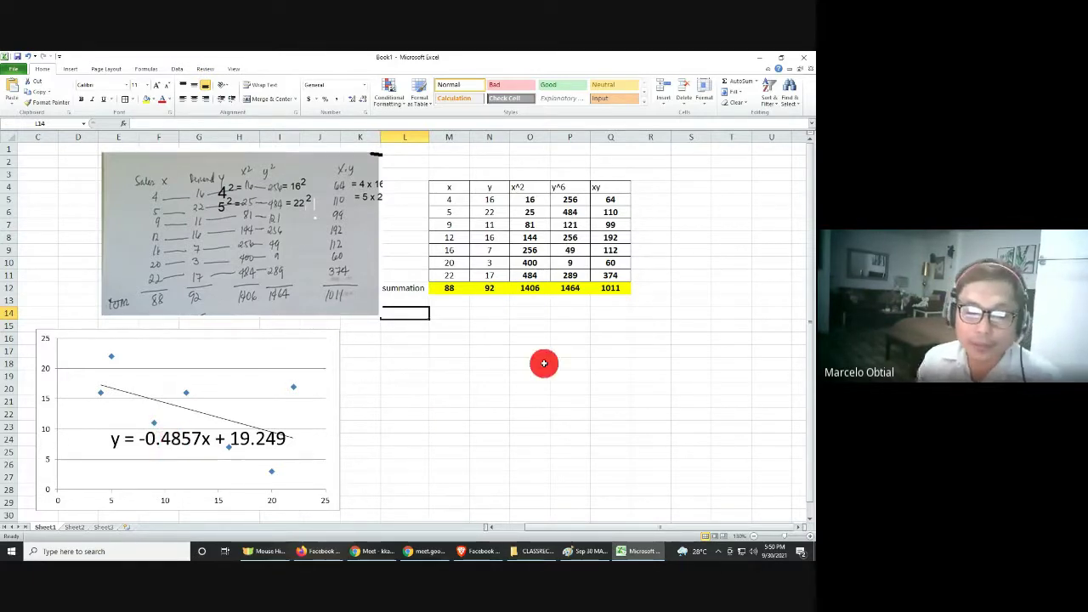
pyautogui.write('slope')
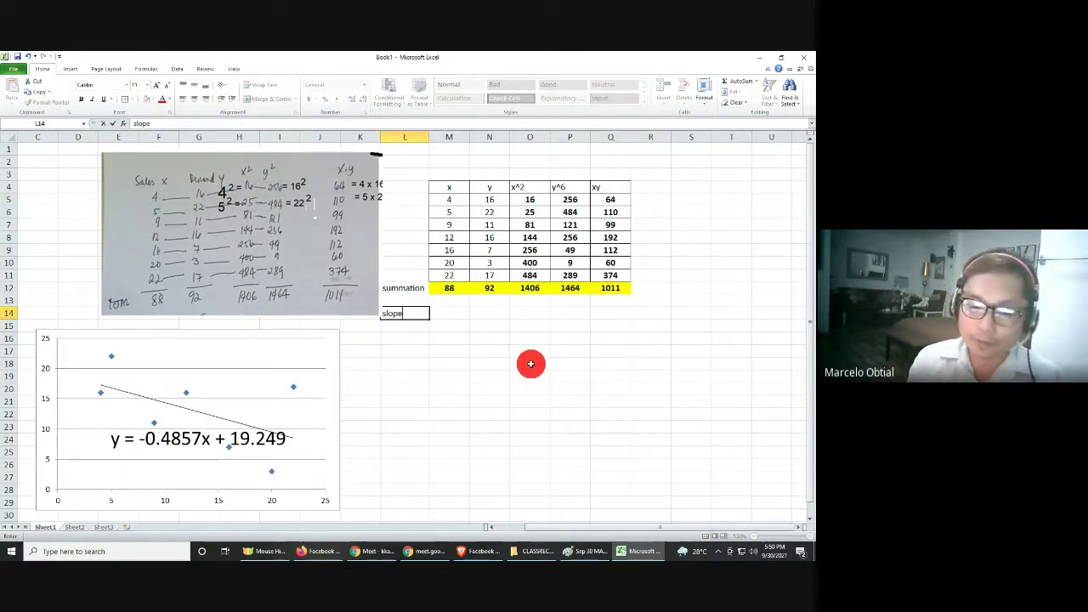
pyautogui.write(' or b')
pyautogui.press('Return')
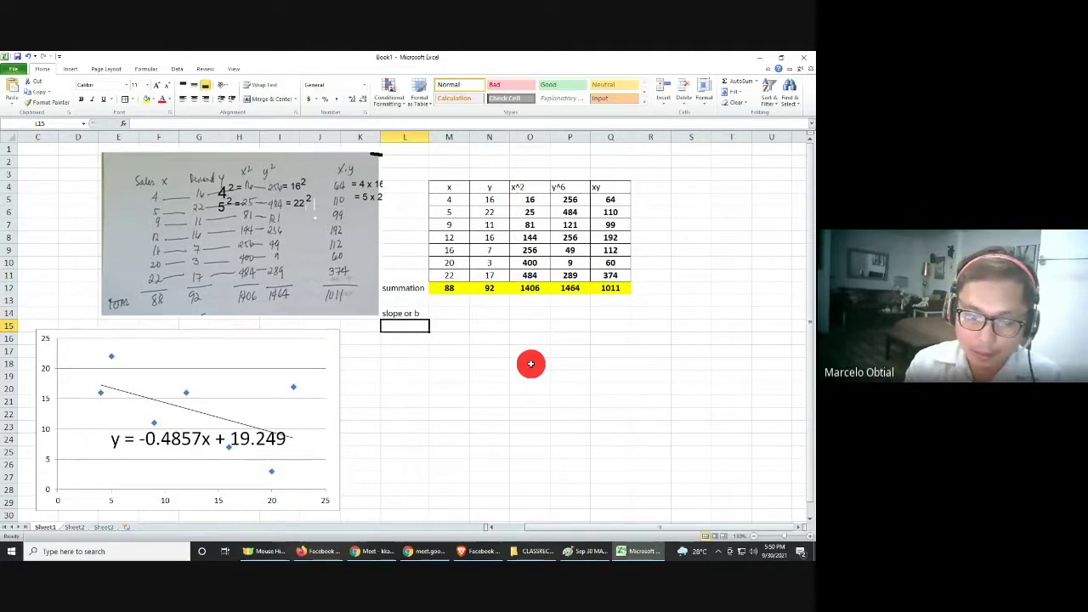
# Enter the label "y intercept or a" in cell L15, and fit column L's width to its contents
pyautogui.write('x i')
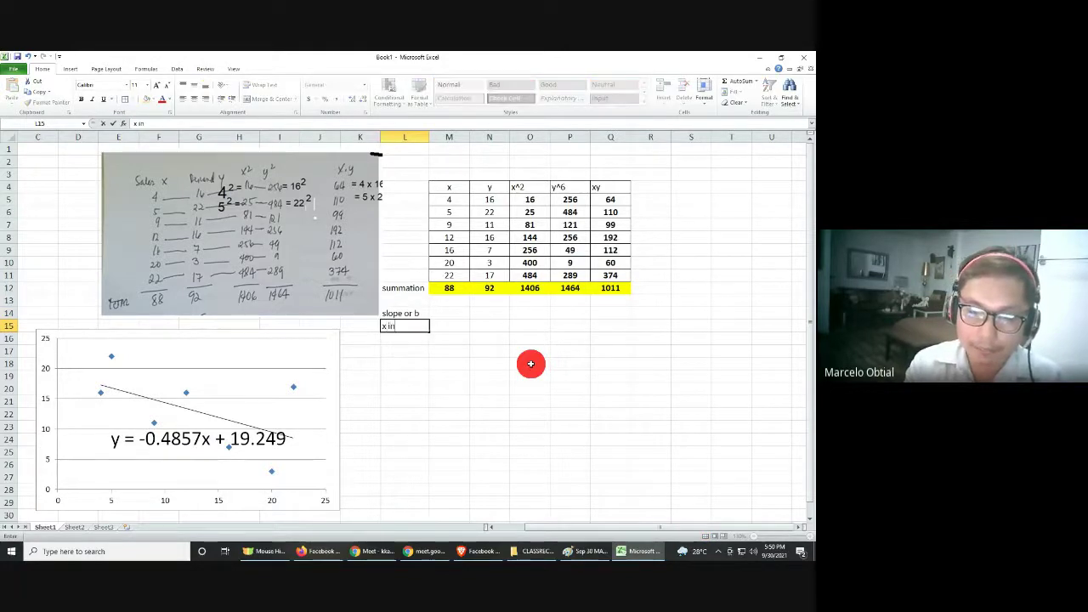
pyautogui.press('BackSpace')
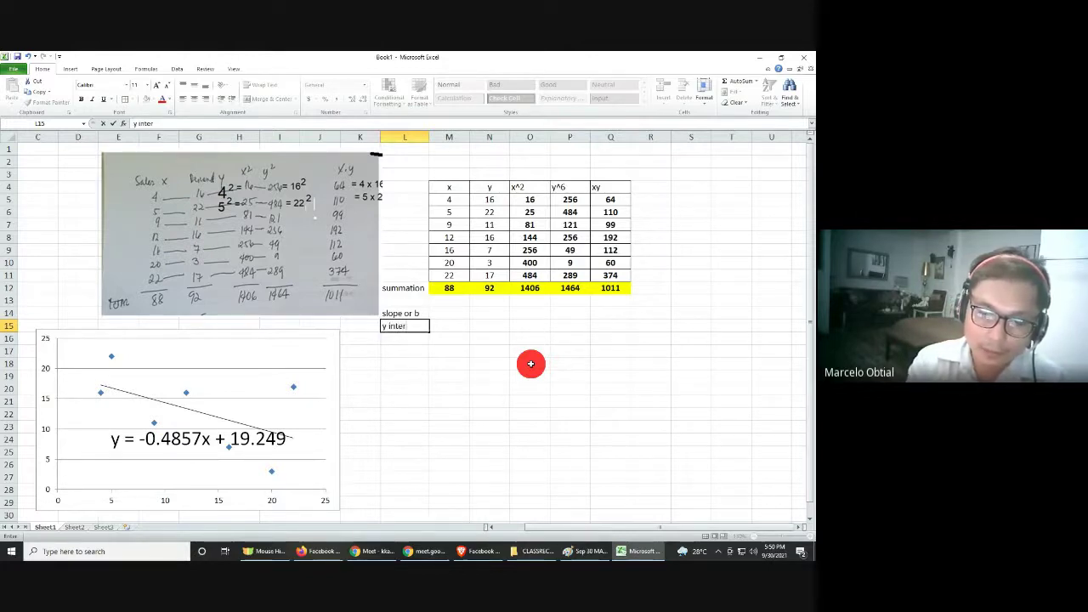
pyautogui.write('y interce')
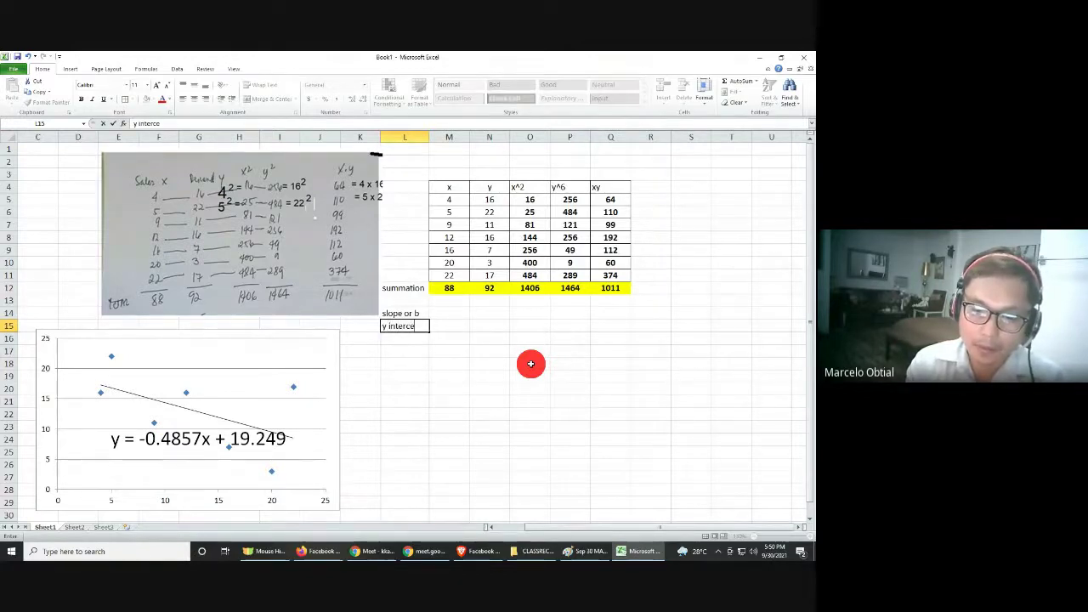
pyautogui.write('pt or a')
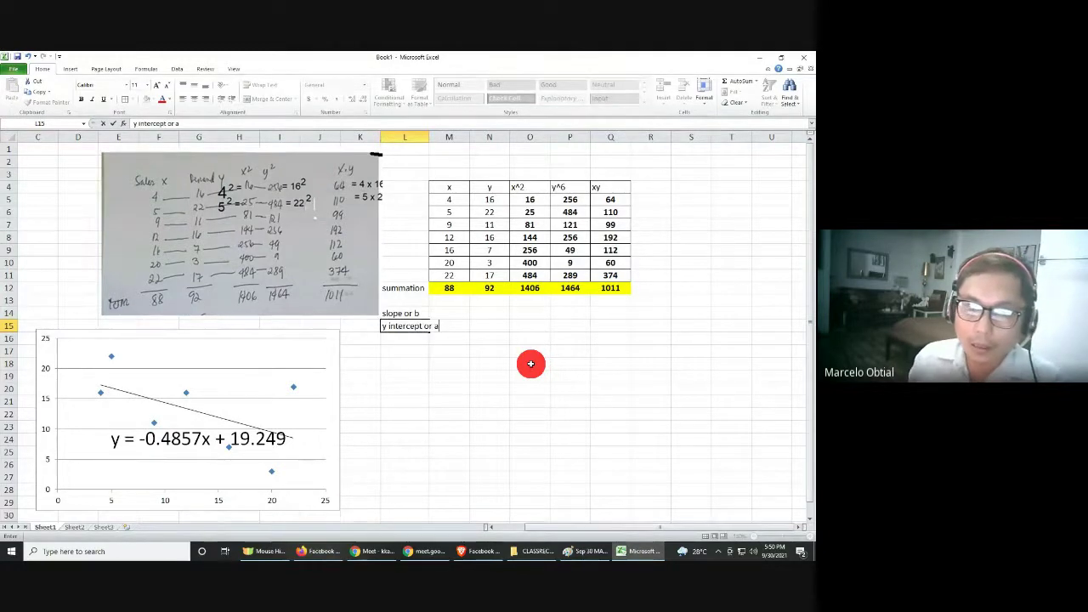
pyautogui.click(531, 364)
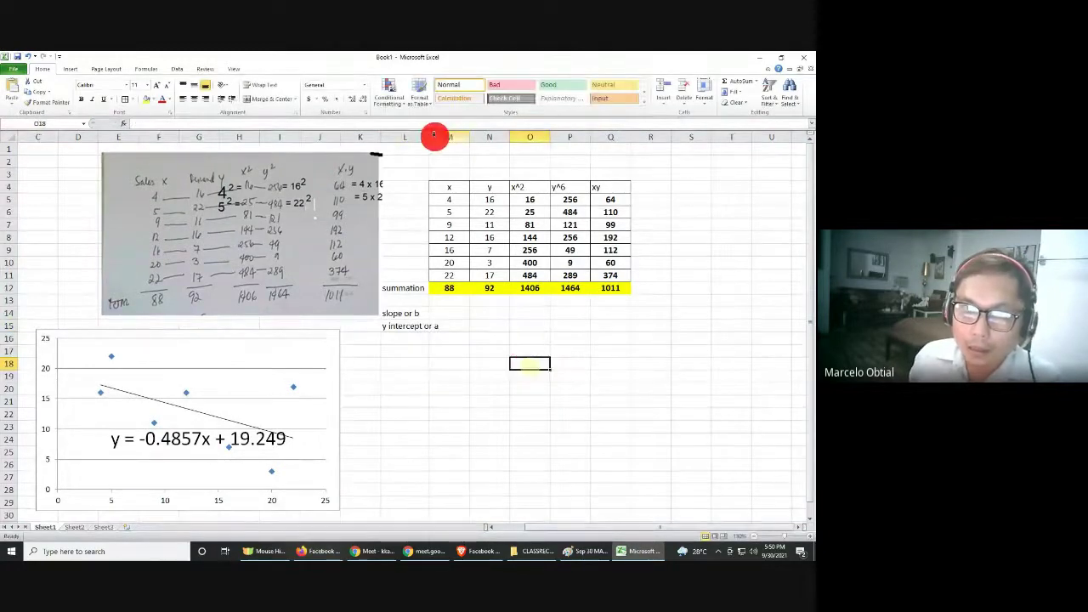
pyautogui.doubleClick(430, 137)
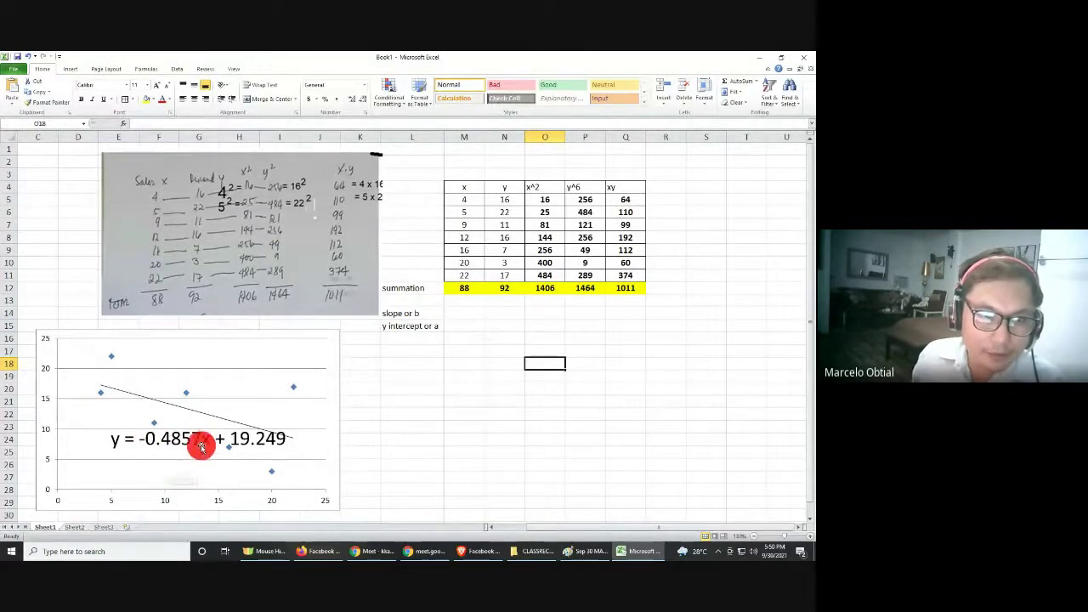
# Calculate the regression slope in cell M14 with =SLOPE(N5:N11,M5:M11), and make the cell bold
pyautogui.click(463, 312)
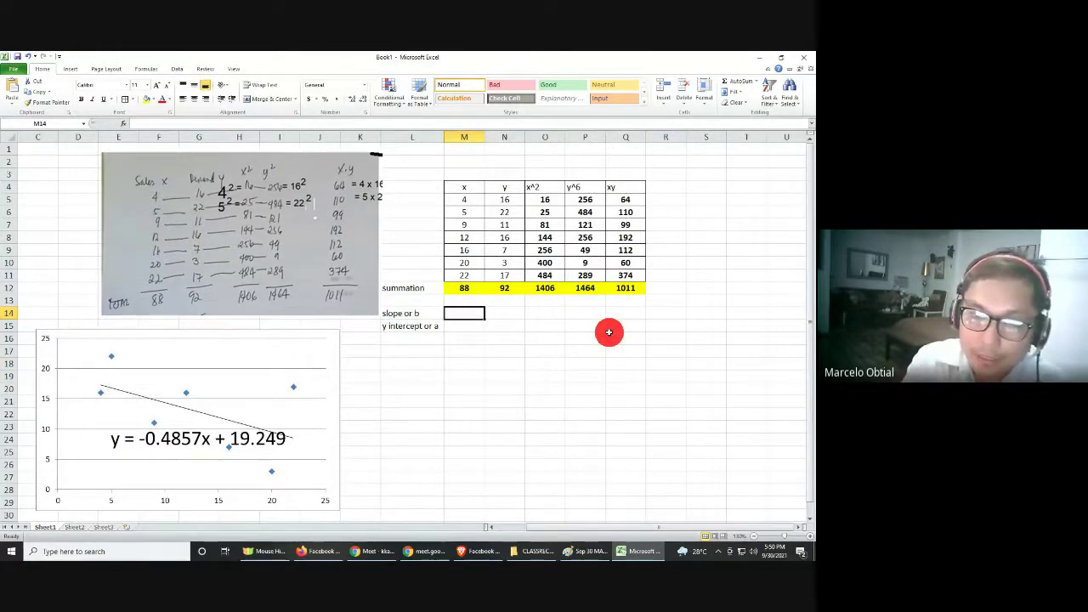
pyautogui.write('=')
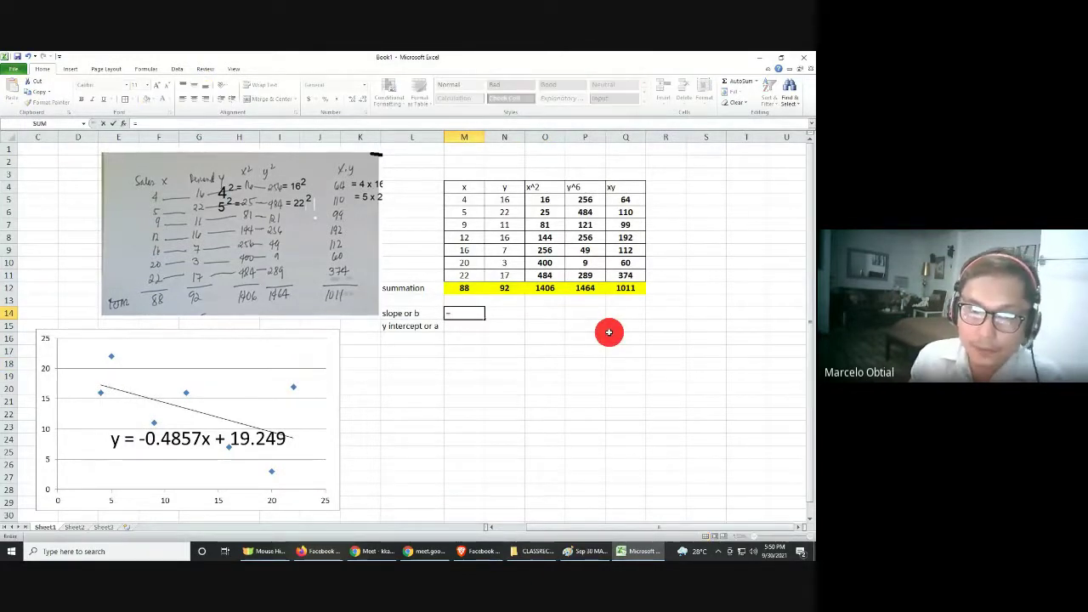
pyautogui.write('slop')
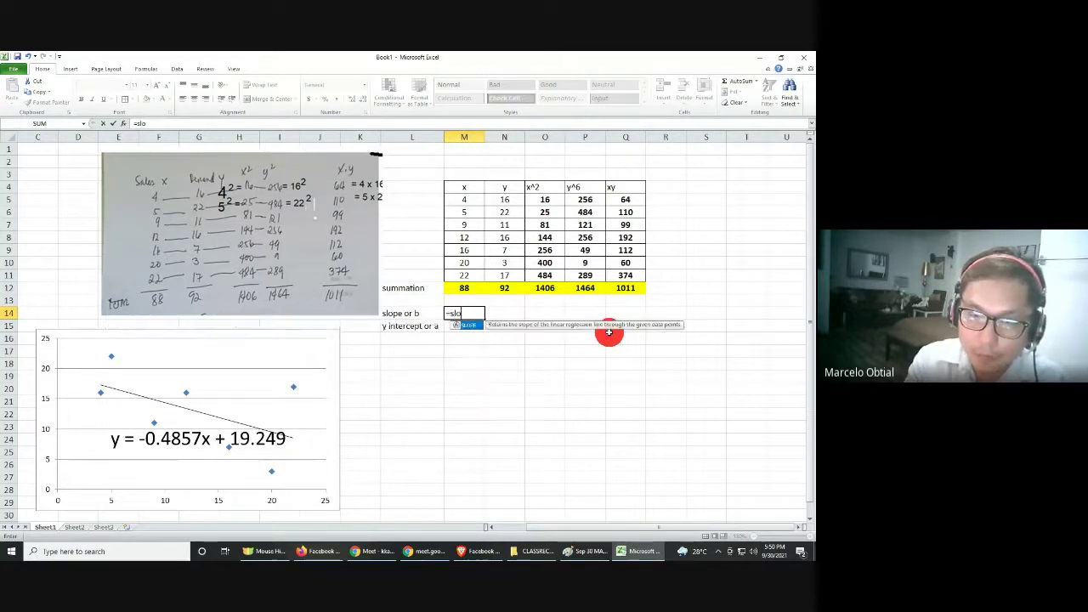
pyautogui.doubleClick(468, 325)
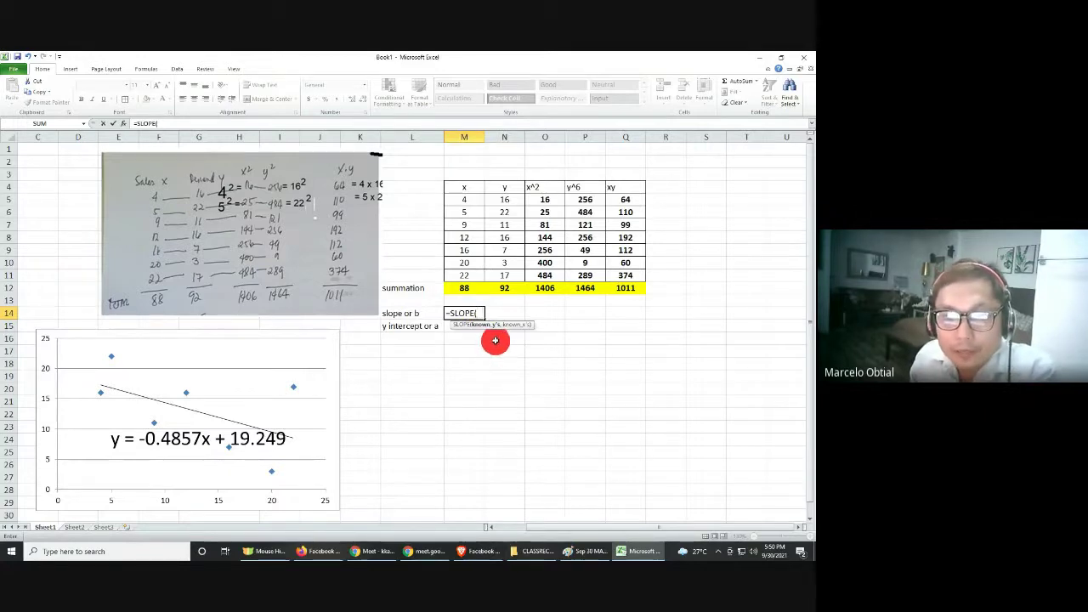
pyautogui.click(510, 199)
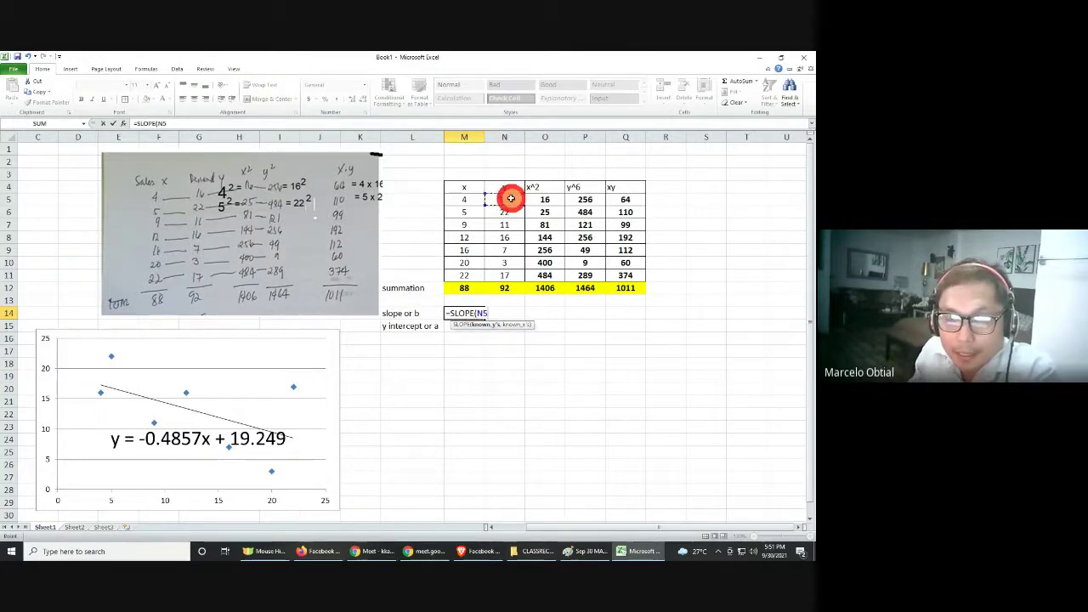
pyautogui.moveTo(510, 198); pyautogui.dragTo(517, 238)
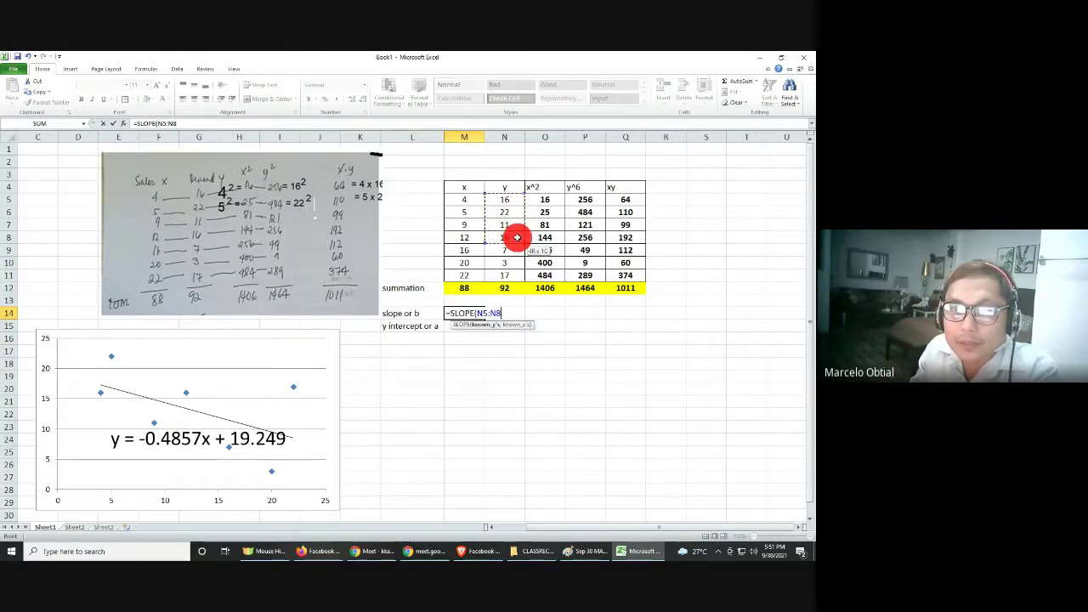
pyautogui.moveTo(516, 238); pyautogui.dragTo(516, 273)
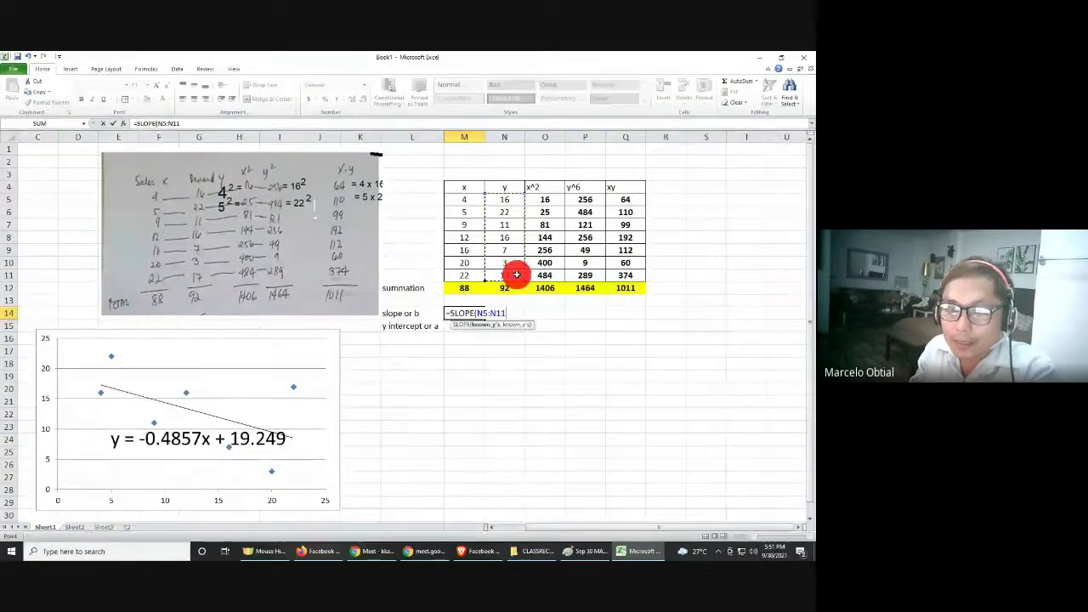
pyautogui.write(',')
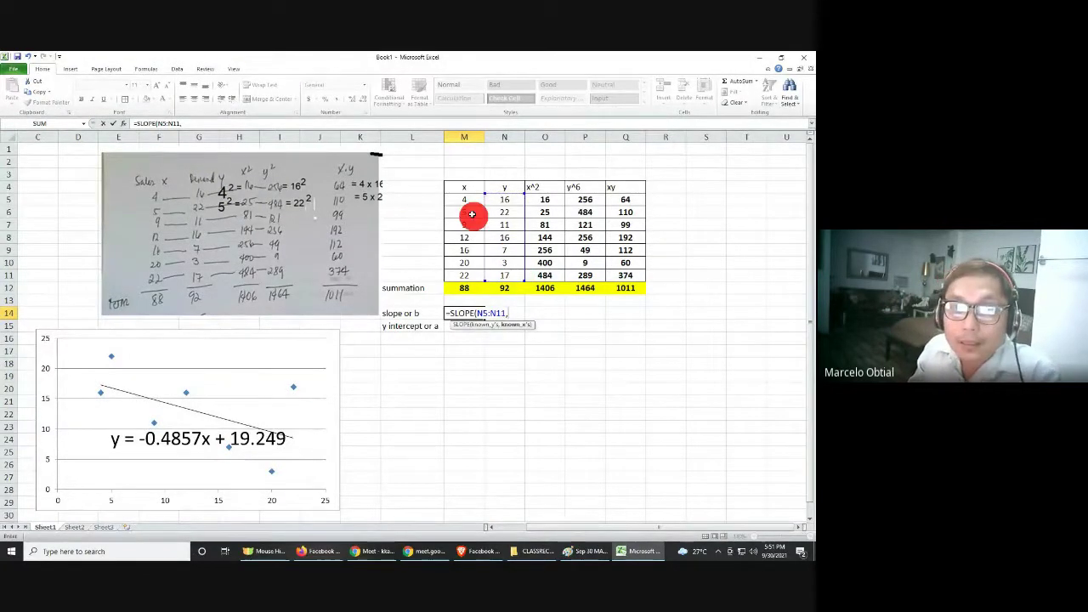
pyautogui.click(463, 198)
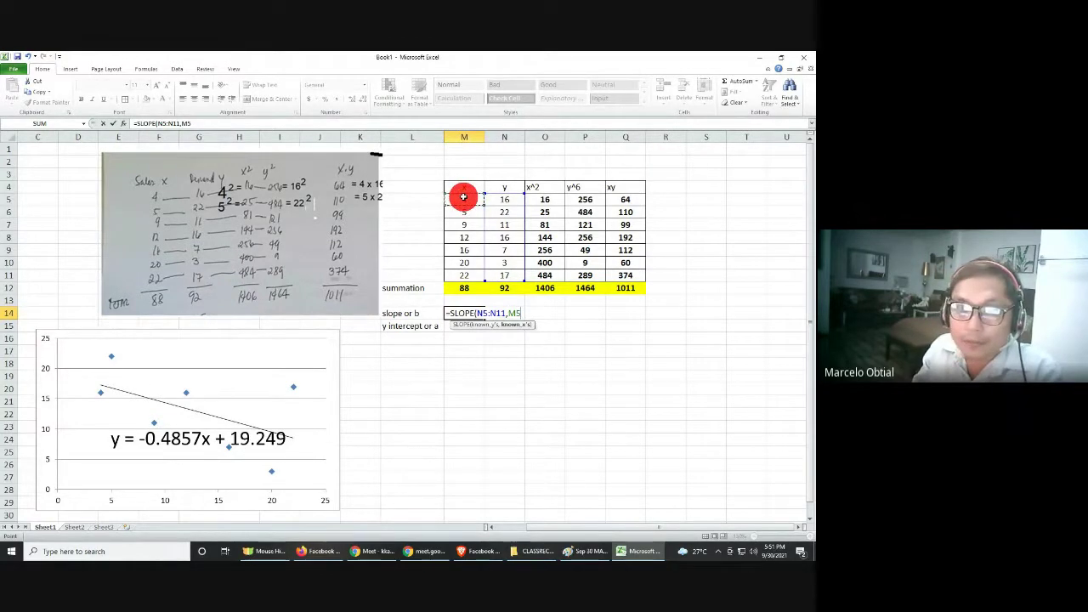
pyautogui.moveTo(463, 197); pyautogui.dragTo(466, 271)
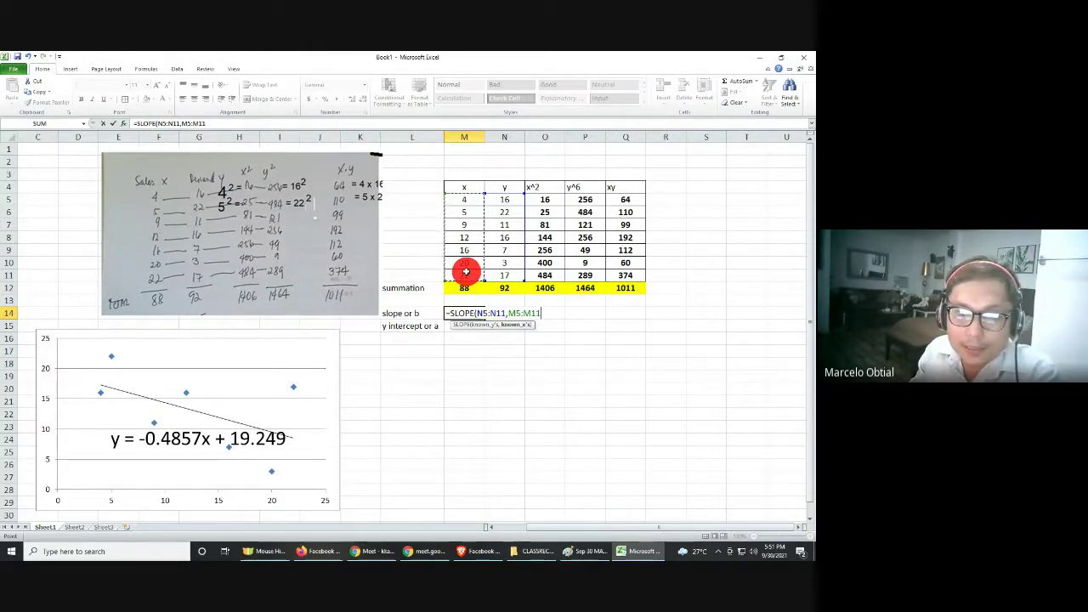
pyautogui.press('Return')
pyautogui.click(476, 315)
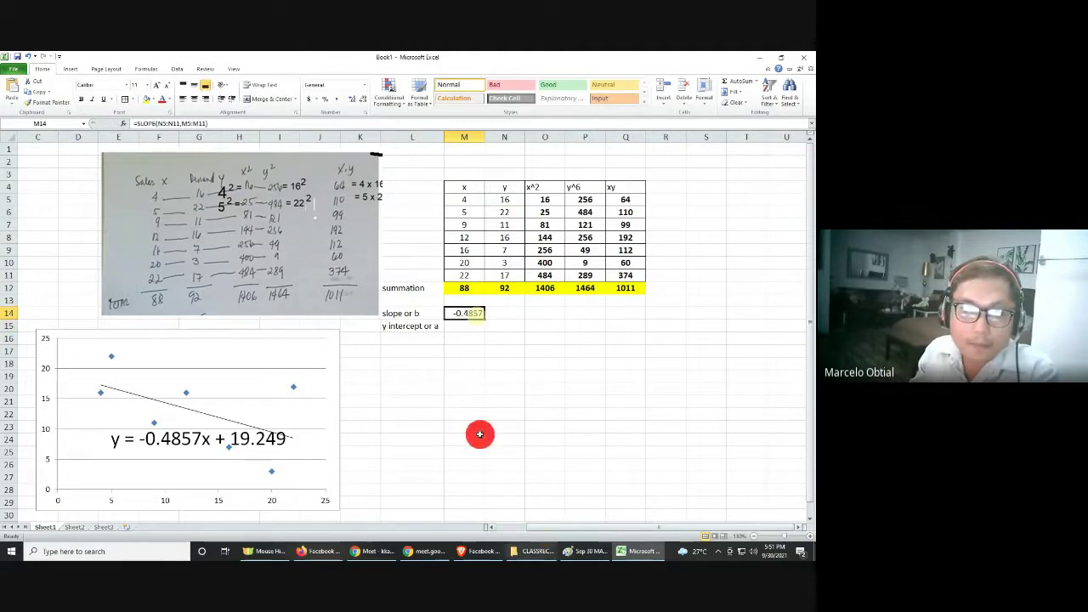
pyautogui.click(81, 98)
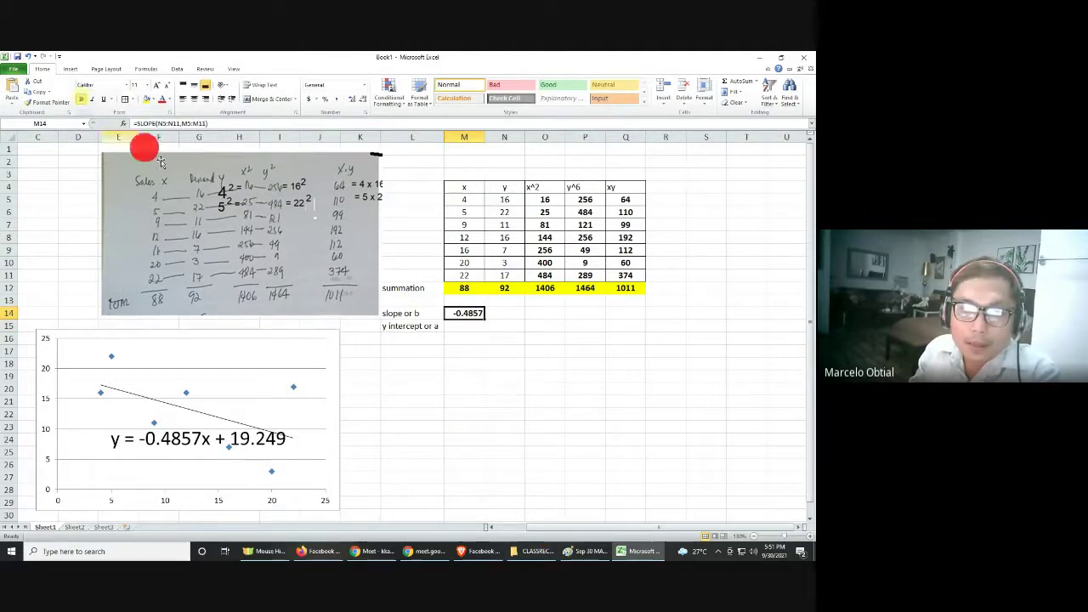
# Calculate the y intercept in cell M15 with =INTERCEPT(N5:N11,M5:M11)
pyautogui.click(463, 326)
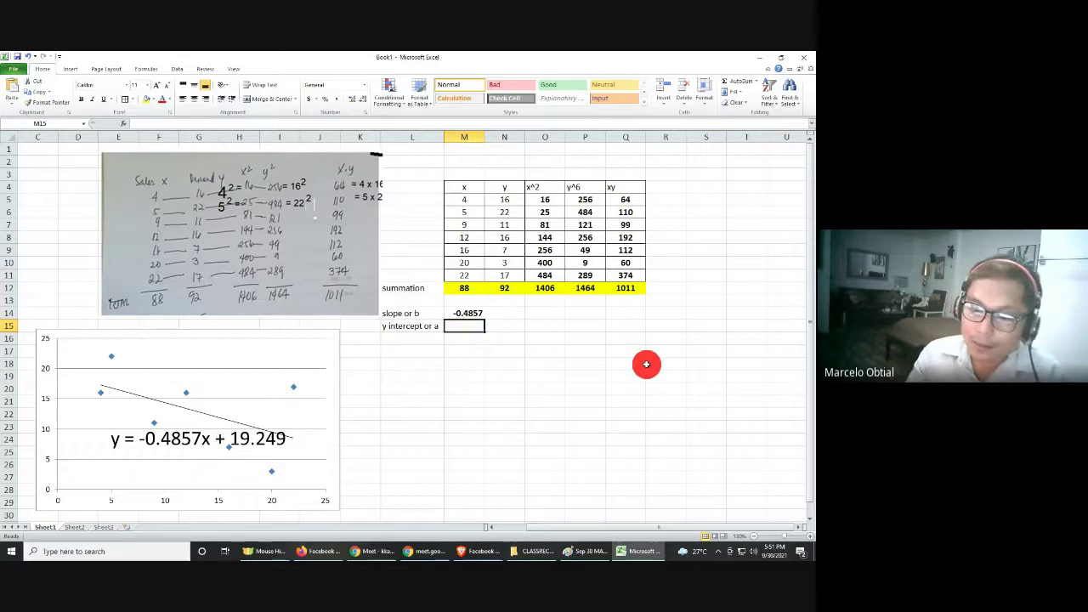
pyautogui.write('=in')
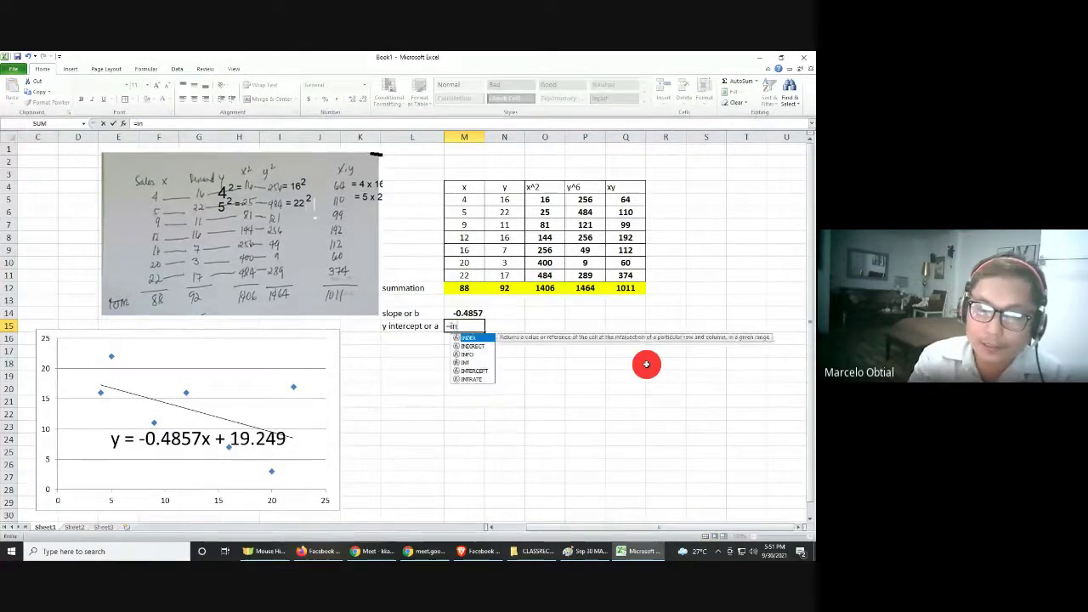
pyautogui.doubleClick(480, 372)
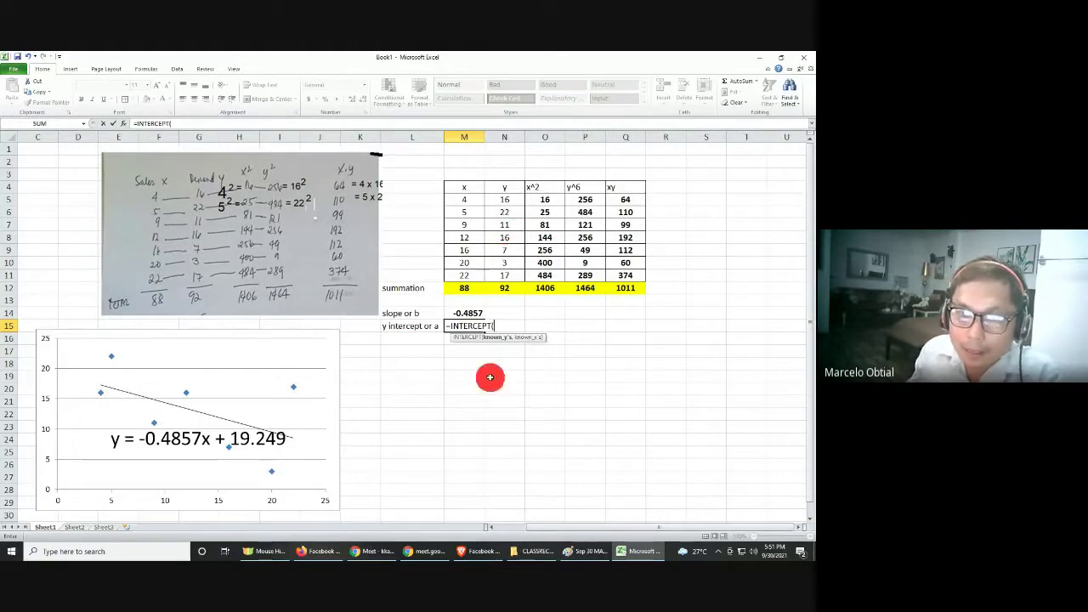
pyautogui.moveTo(504, 199); pyautogui.dragTo(506, 270)
pyautogui.write(',')
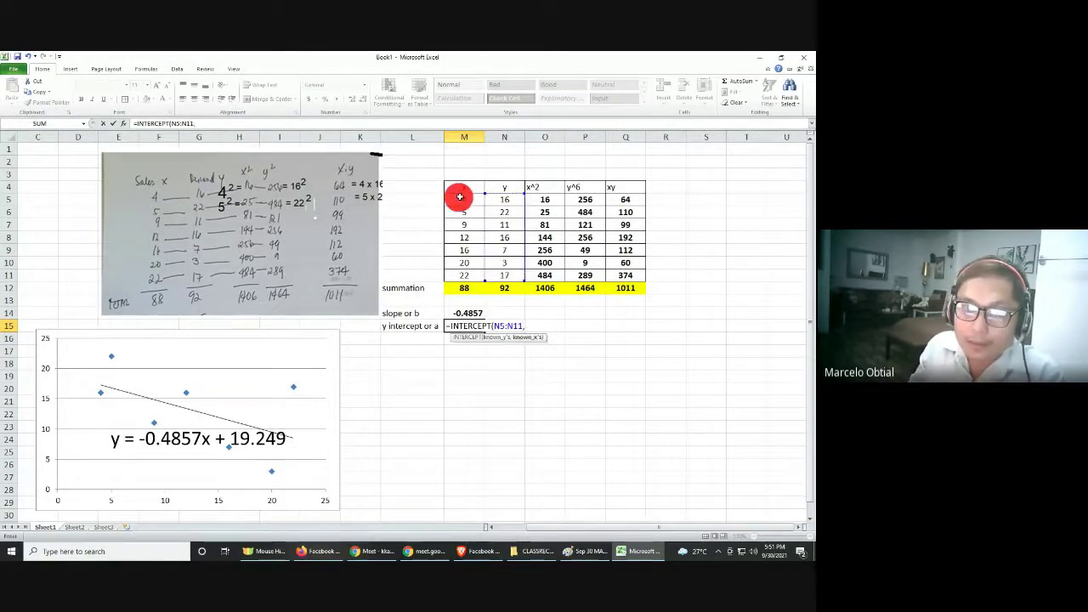
pyautogui.moveTo(454, 195); pyautogui.dragTo(476, 274)
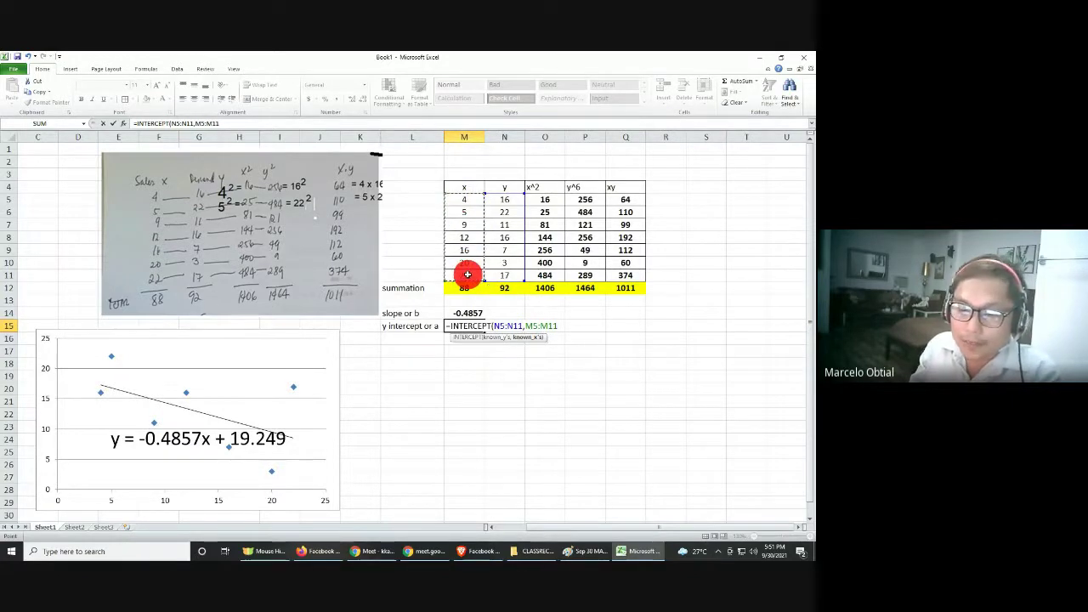
pyautogui.press('Return')
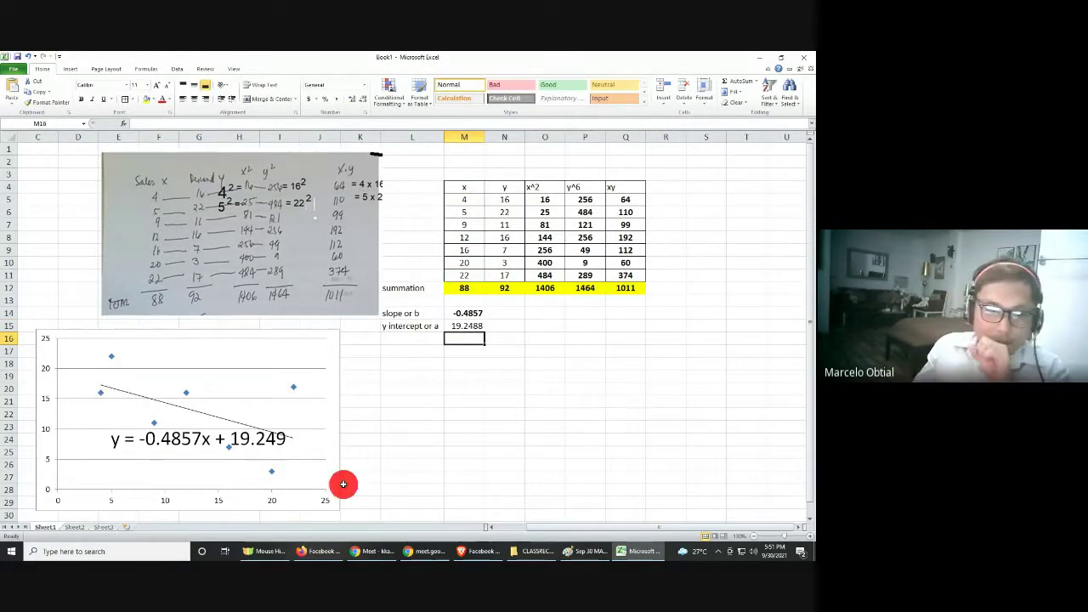
# Enter the label "correlation" in cell L17
pyautogui.click(403, 350)
pyautogui.write('corro')
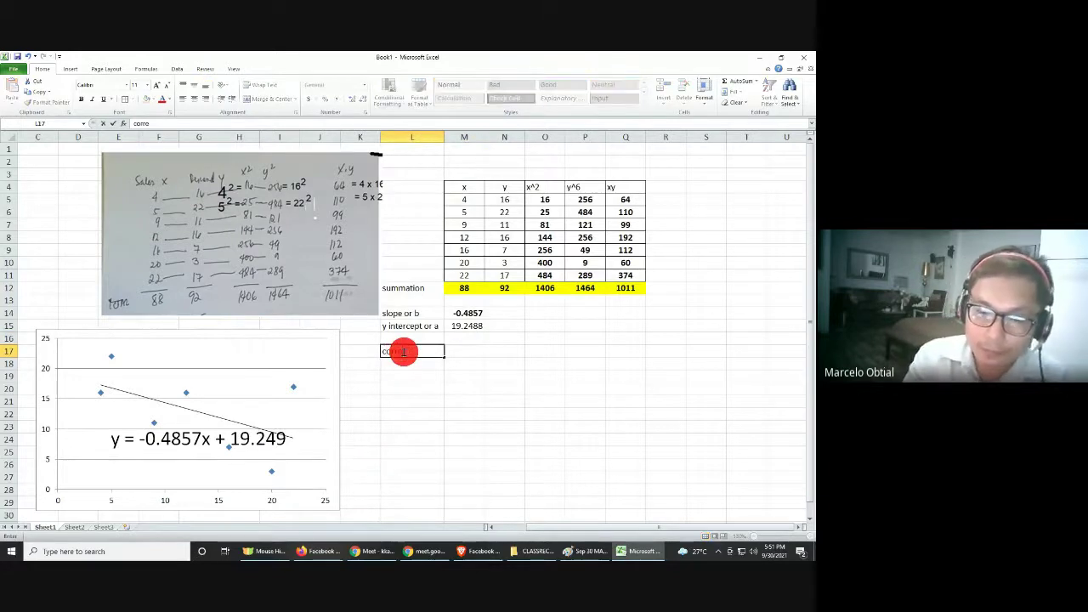
pyautogui.write('latiomn')
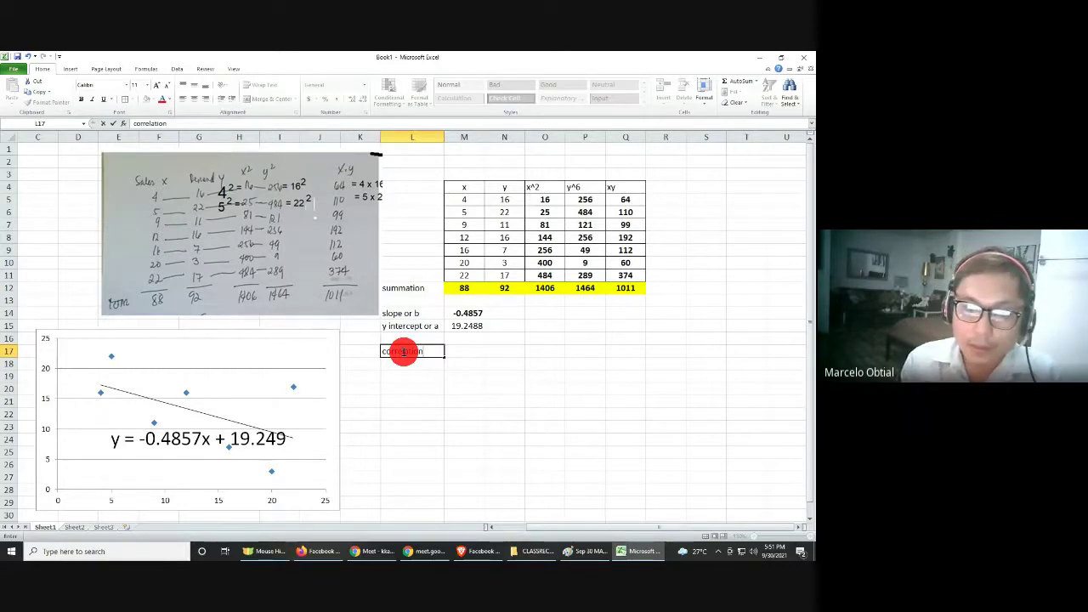
pyautogui.click(454, 423)
# Calculate the correlation coefficient in cell M17 with =CORREL(M5:M11,N5:N11)
pyautogui.click(465, 355)
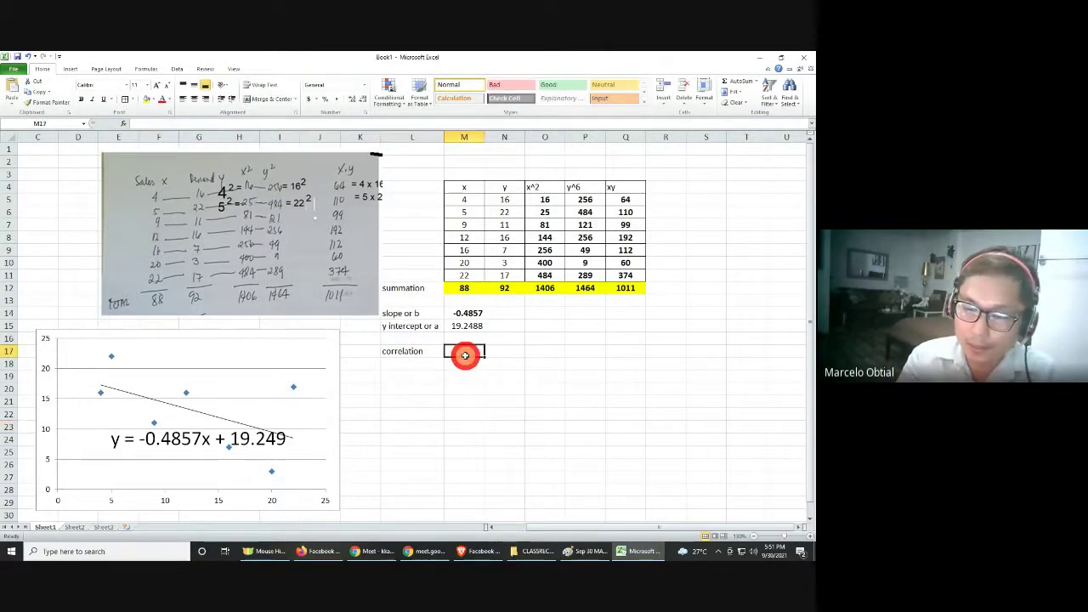
pyautogui.write('=corr')
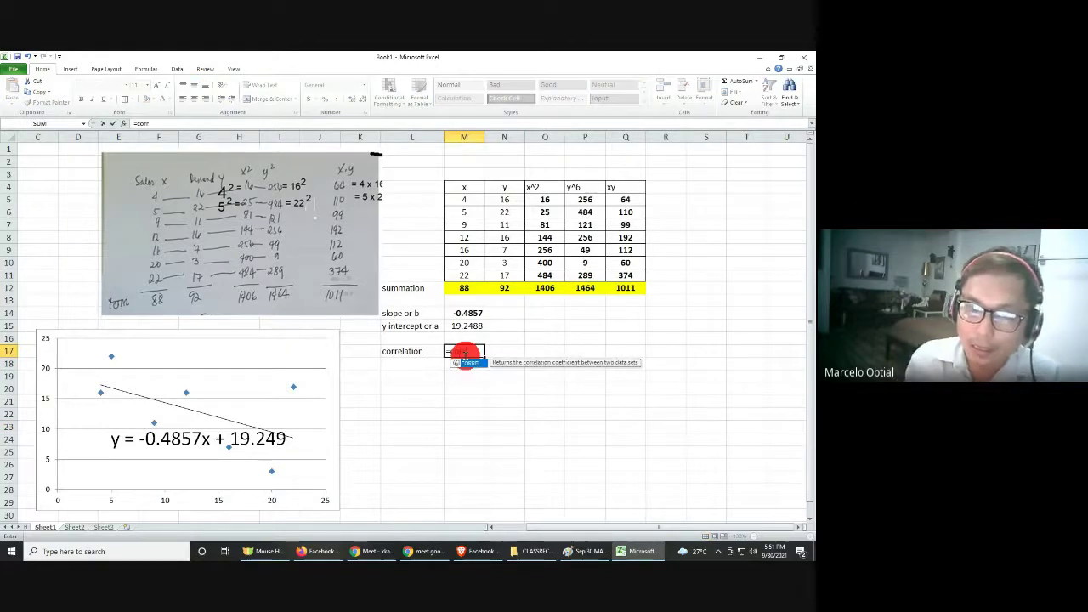
pyautogui.doubleClick(467, 363)
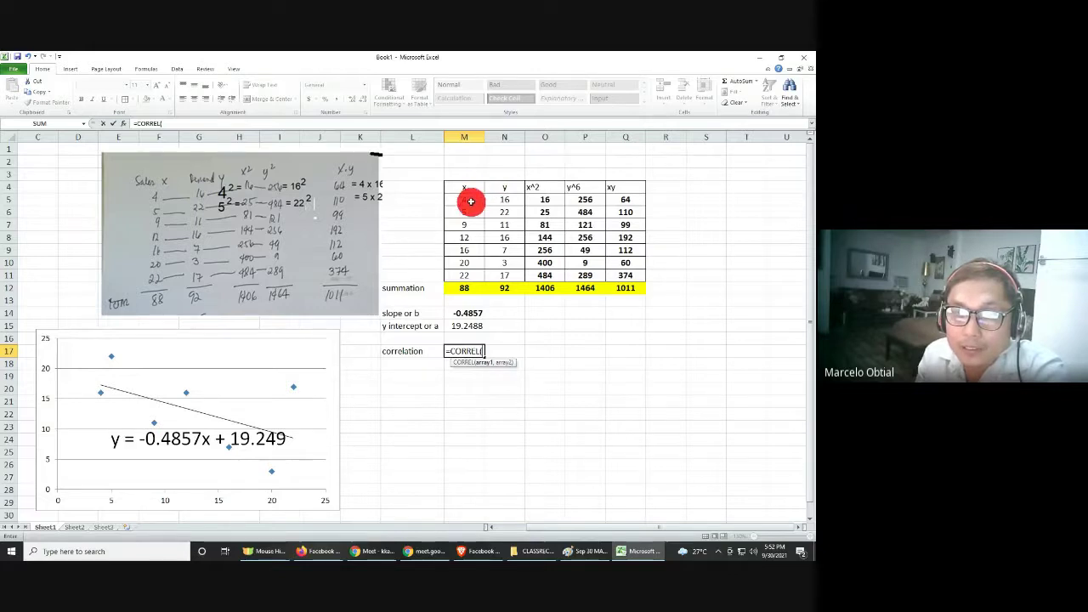
pyautogui.moveTo(473, 198); pyautogui.dragTo(475, 271)
pyautogui.write(',')
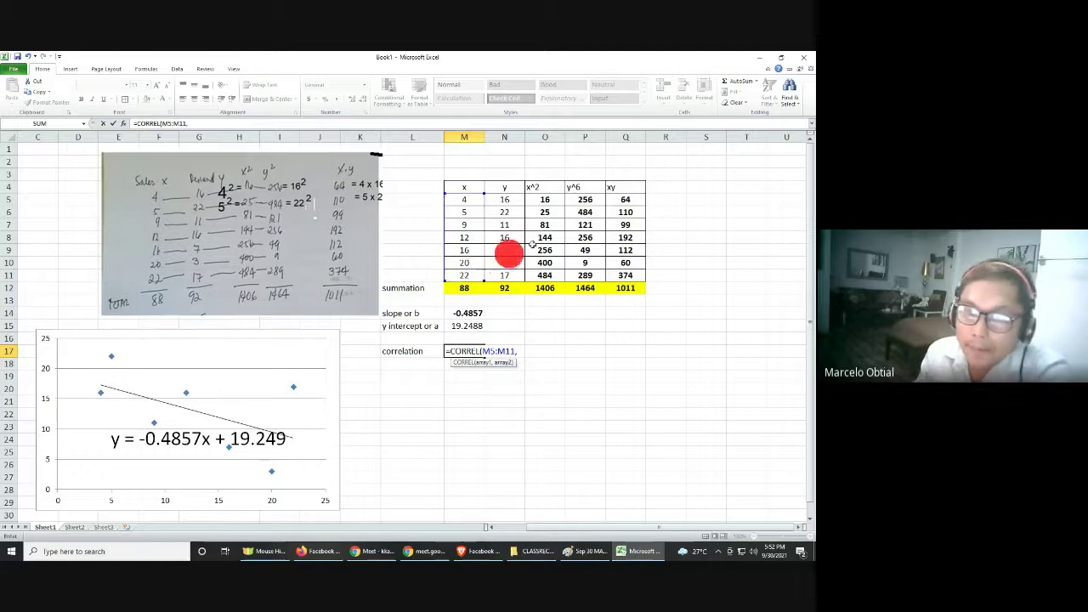
pyautogui.moveTo(501, 201); pyautogui.dragTo(501, 267)
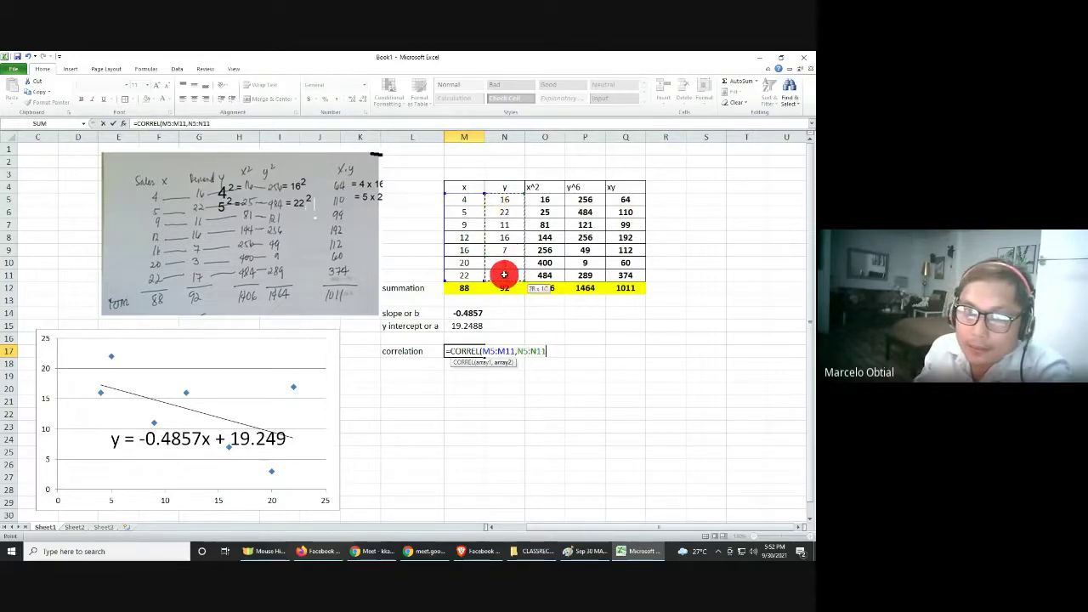
pyautogui.press('Return')
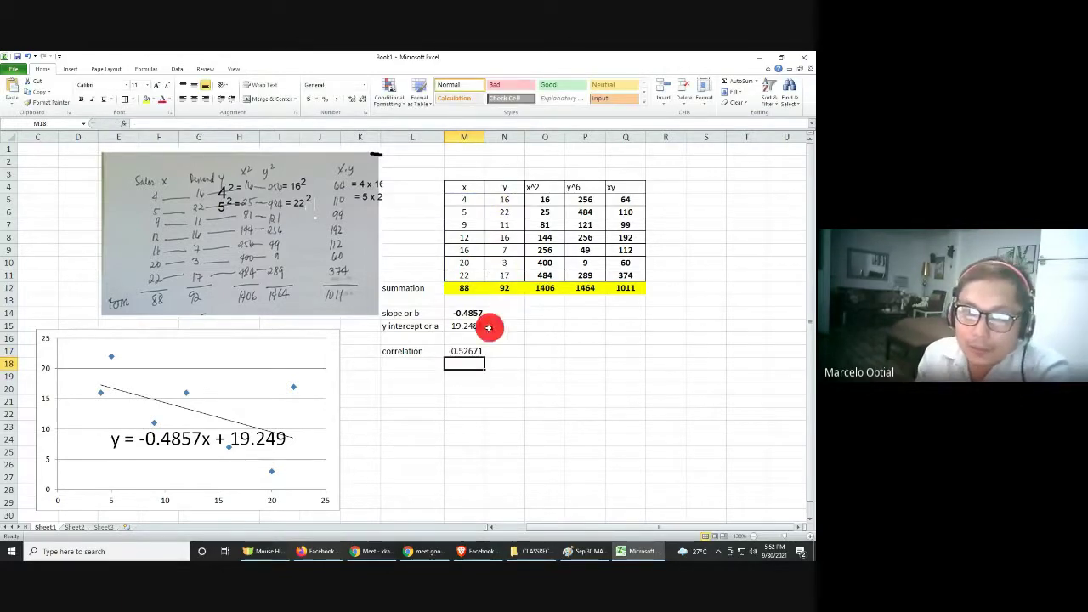
# Make the correlation result in cell M17 bold with a yellow fill
pyautogui.click(472, 352)
pyautogui.click(143, 103)
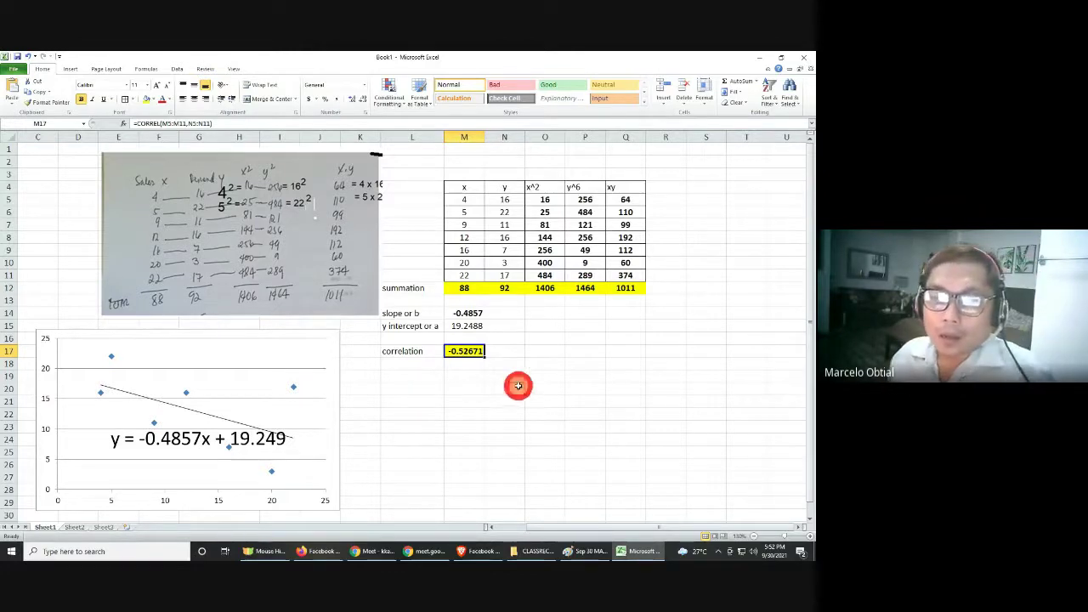
pyautogui.click(496, 385)
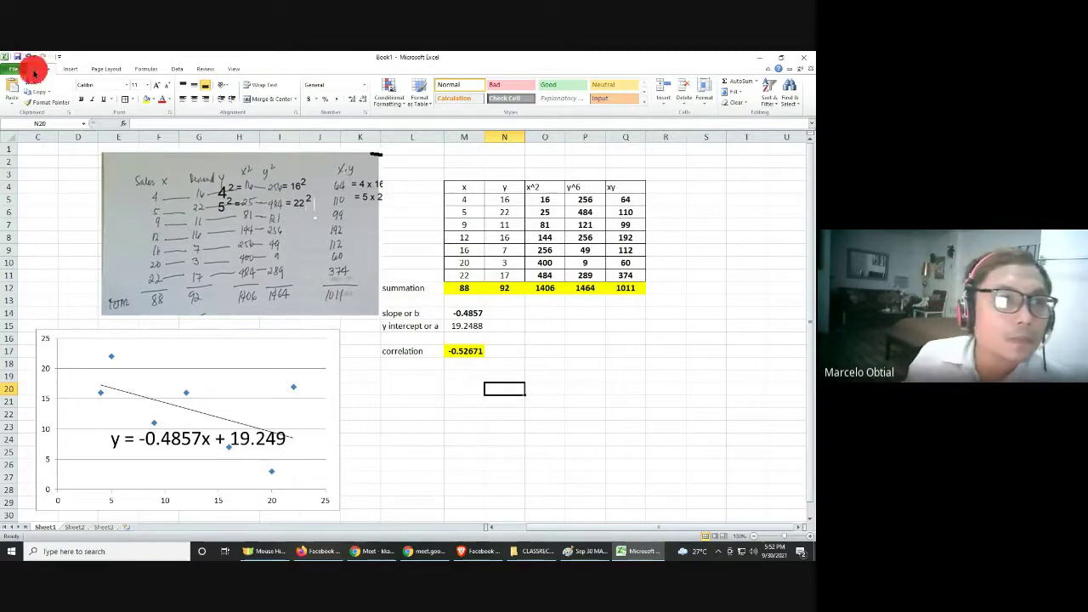
# On Sheet2, enter the heading "# hours playing online games" in cell C4 and widen column C to fit it
pyautogui.click(78, 526)
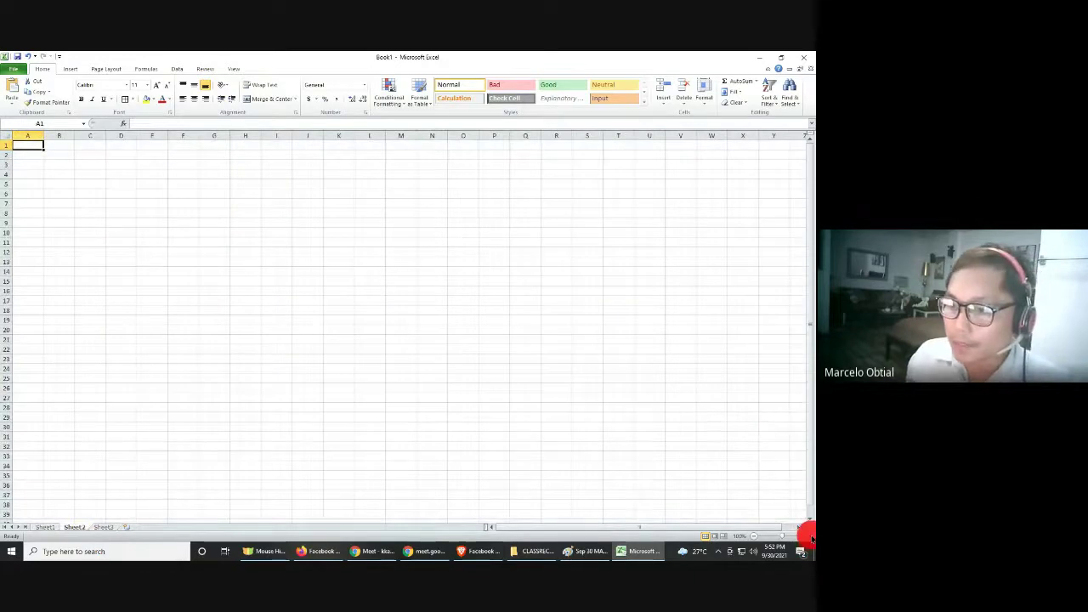
pyautogui.keyDown('ctrl'); pyautogui.scroll(4, 808, 534); pyautogui.keyUp('ctrl')
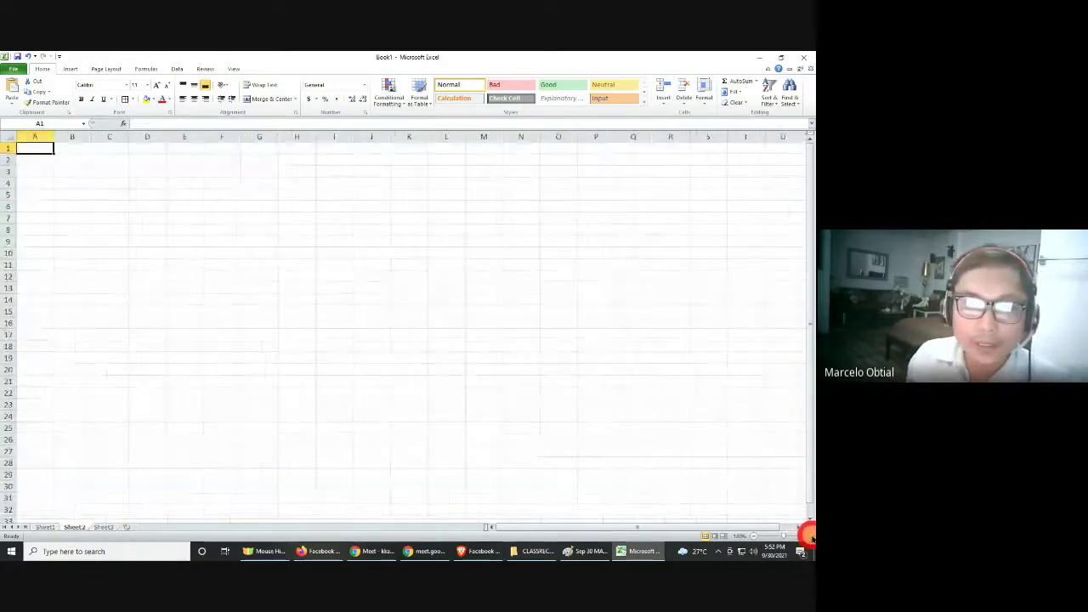
pyautogui.click(140, 199)
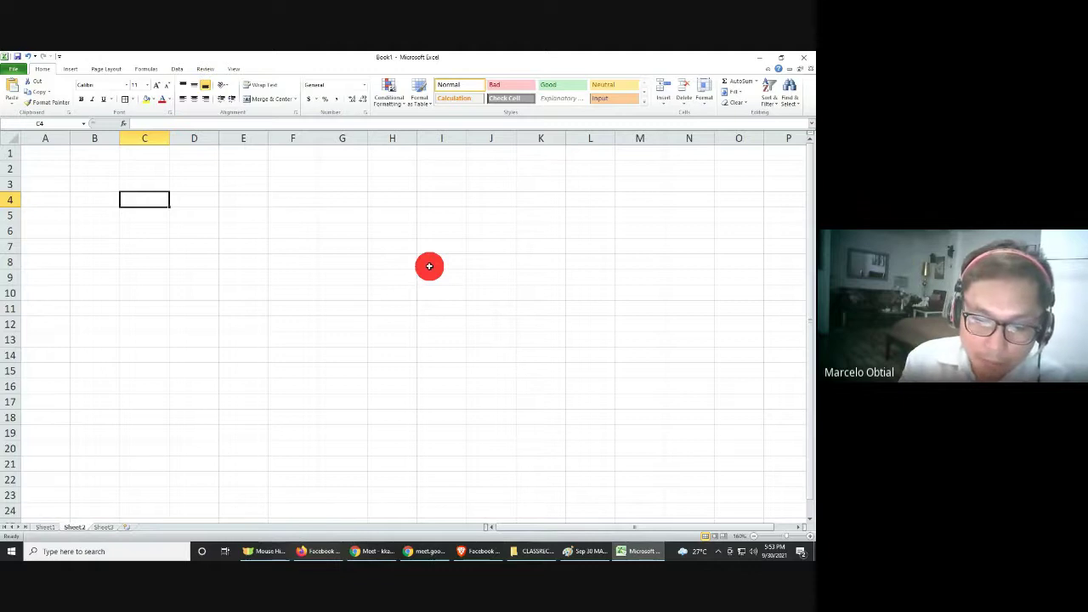
pyautogui.write('#')
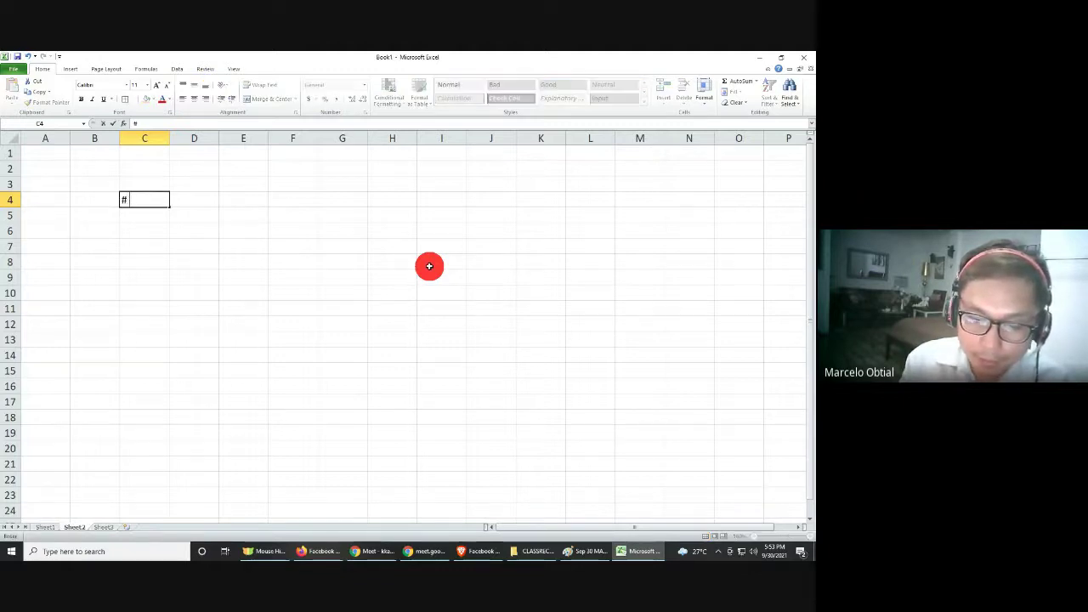
pyautogui.write(' hours ')
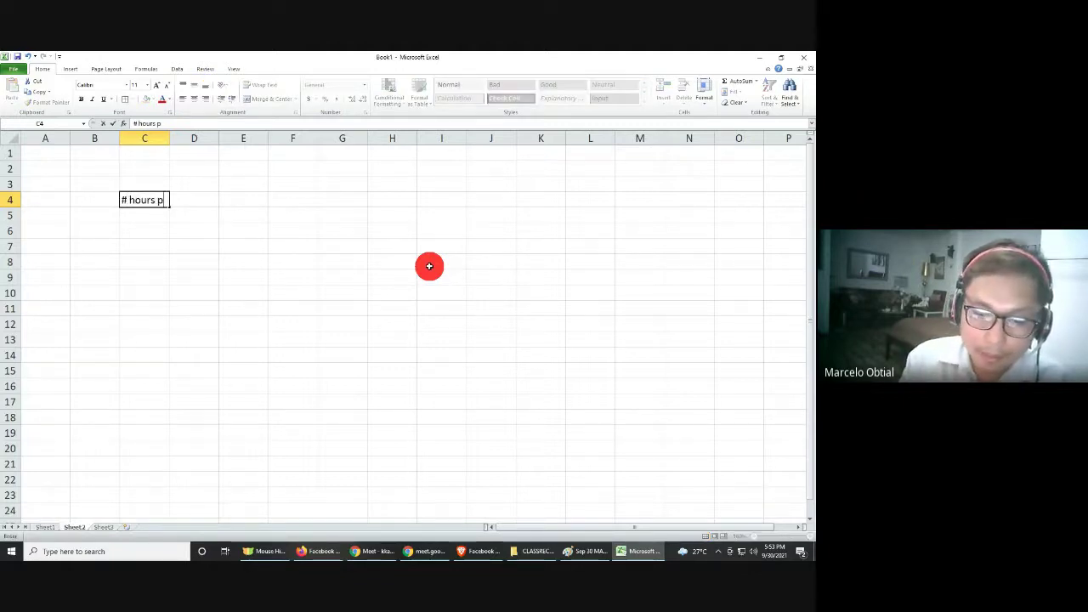
pyautogui.write('playing on')
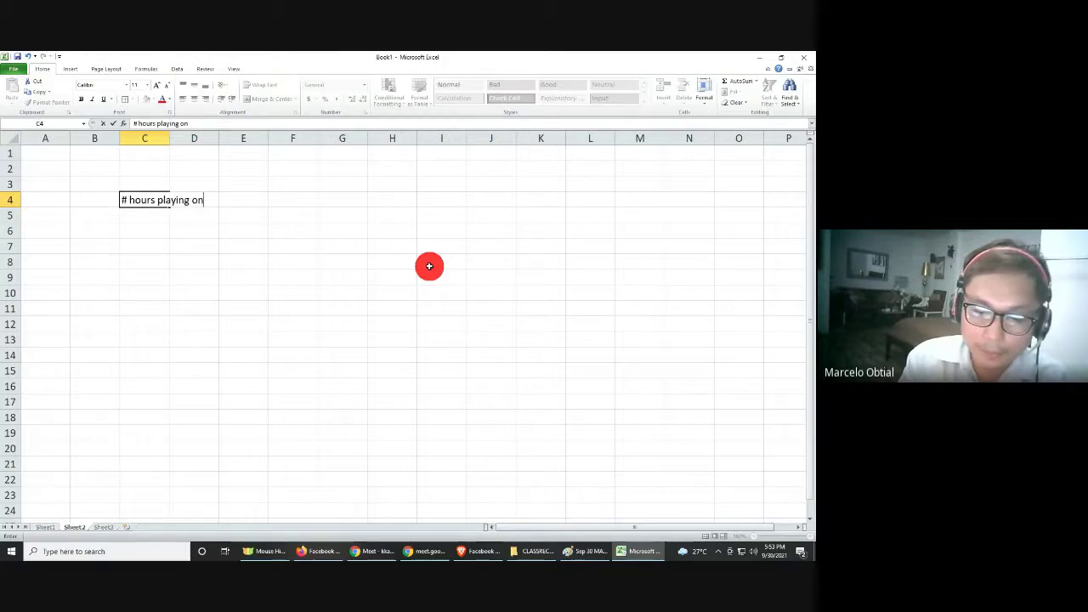
pyautogui.write('line game')
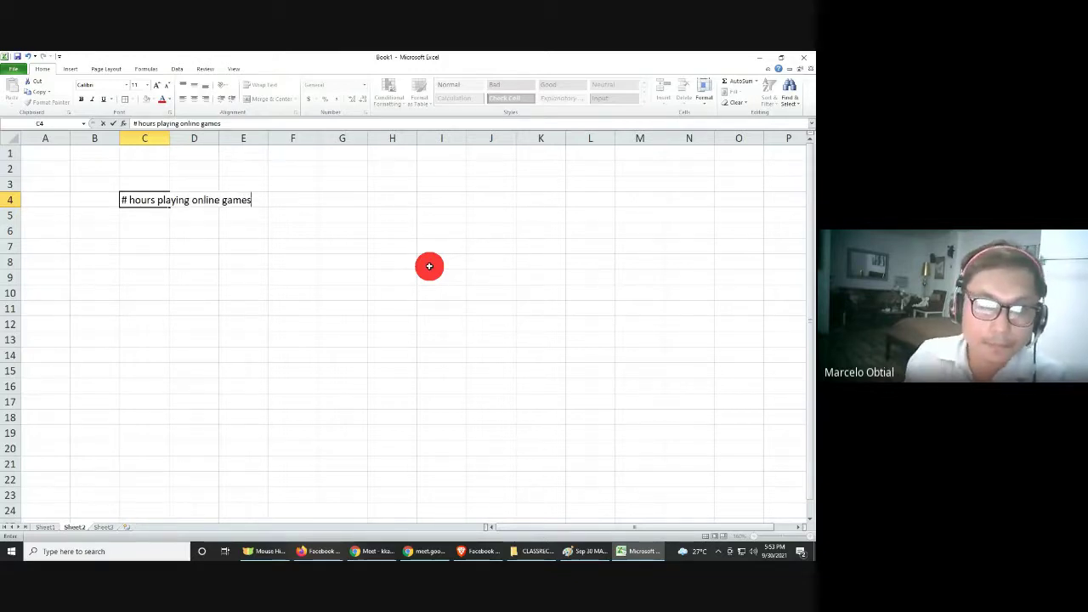
pyautogui.write('s')
pyautogui.click(171, 138)
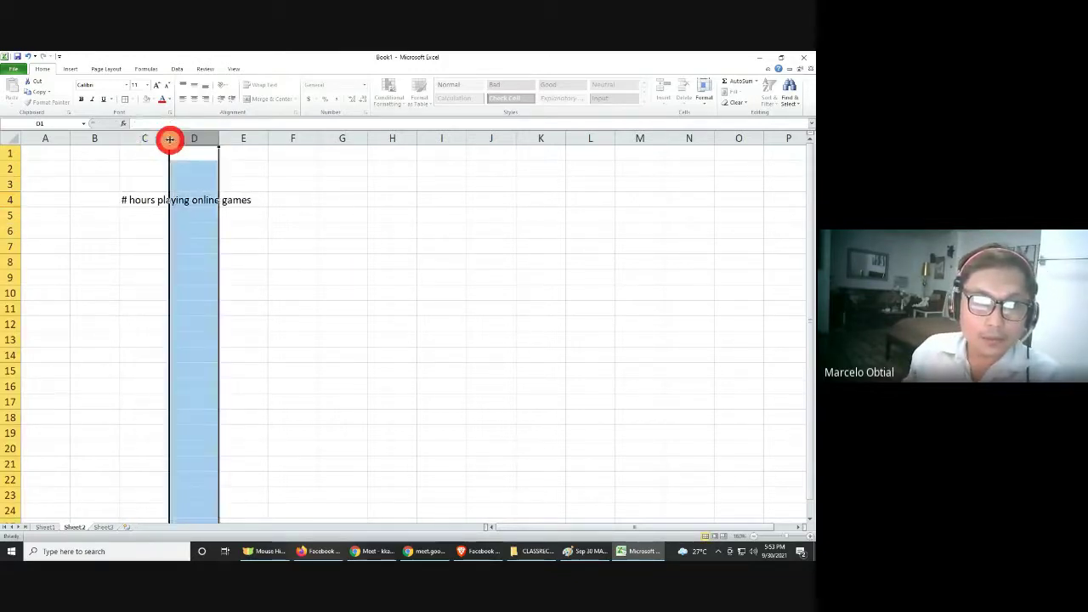
pyautogui.moveTo(170, 138); pyautogui.dragTo(267, 139)
# Enter 10 in cell C5 under the hours heading, and the heading "Math" in cell D4
pyautogui.click(224, 218)
pyautogui.write('1')
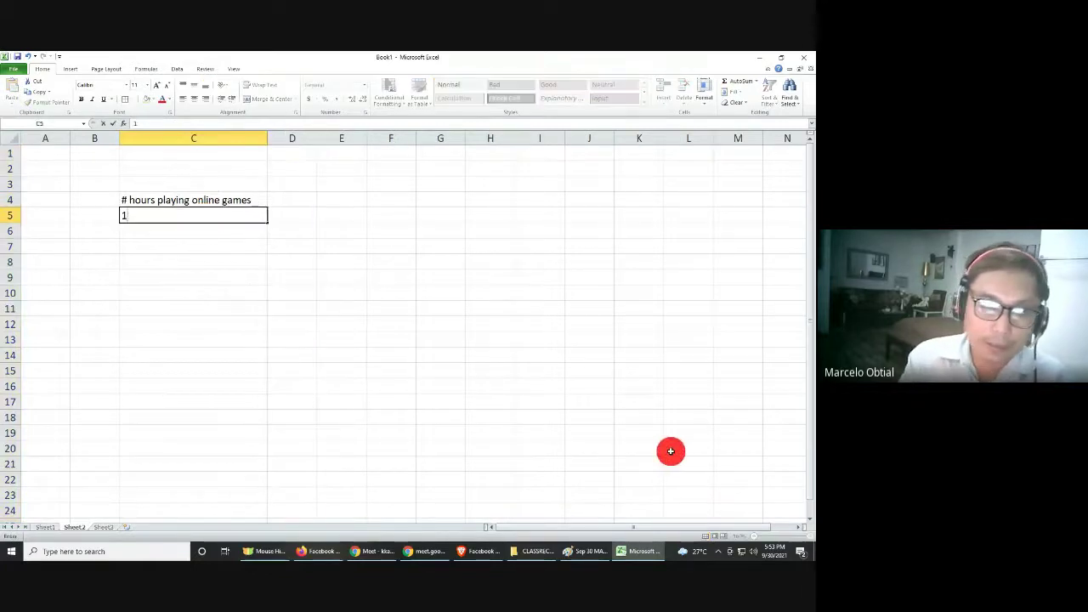
pyautogui.write('0')
pyautogui.press('Tab')
pyautogui.press('Tab')
pyautogui.press('Up')
pyautogui.press('Left')
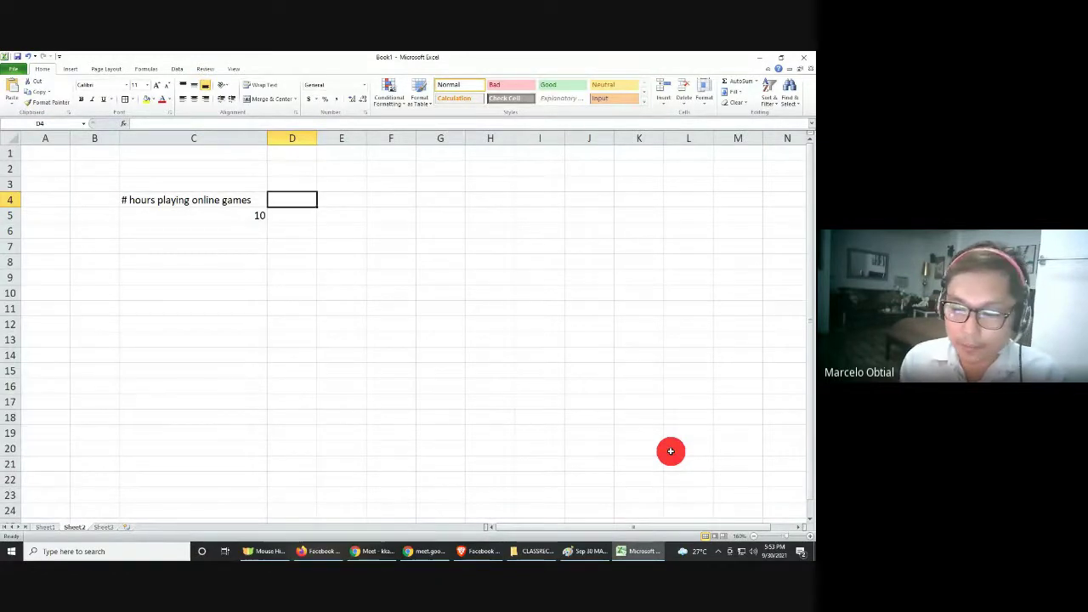
pyautogui.write('MAth')
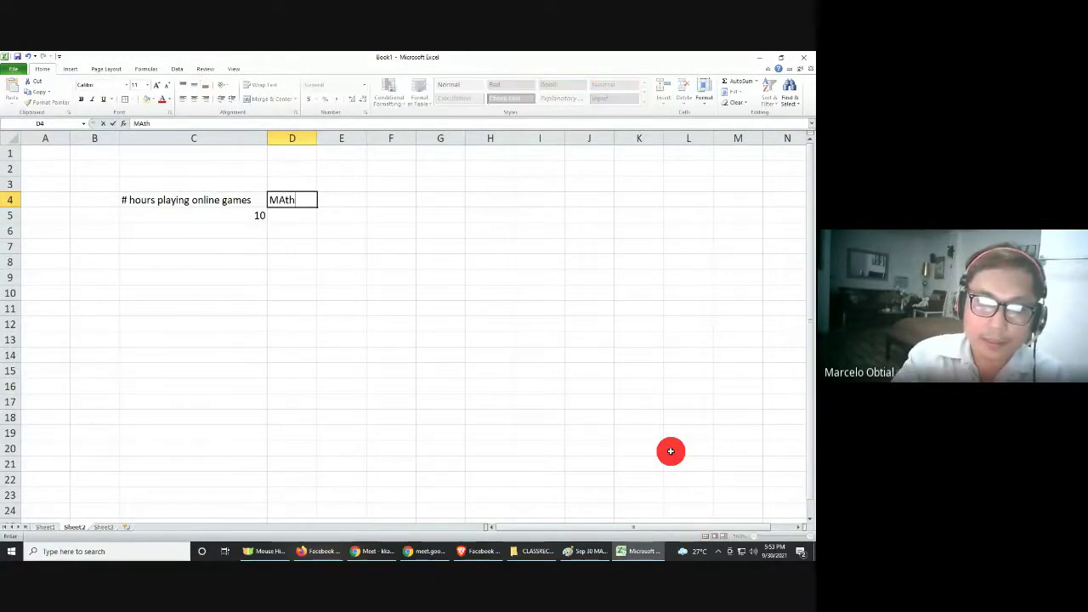
pyautogui.press('Return')
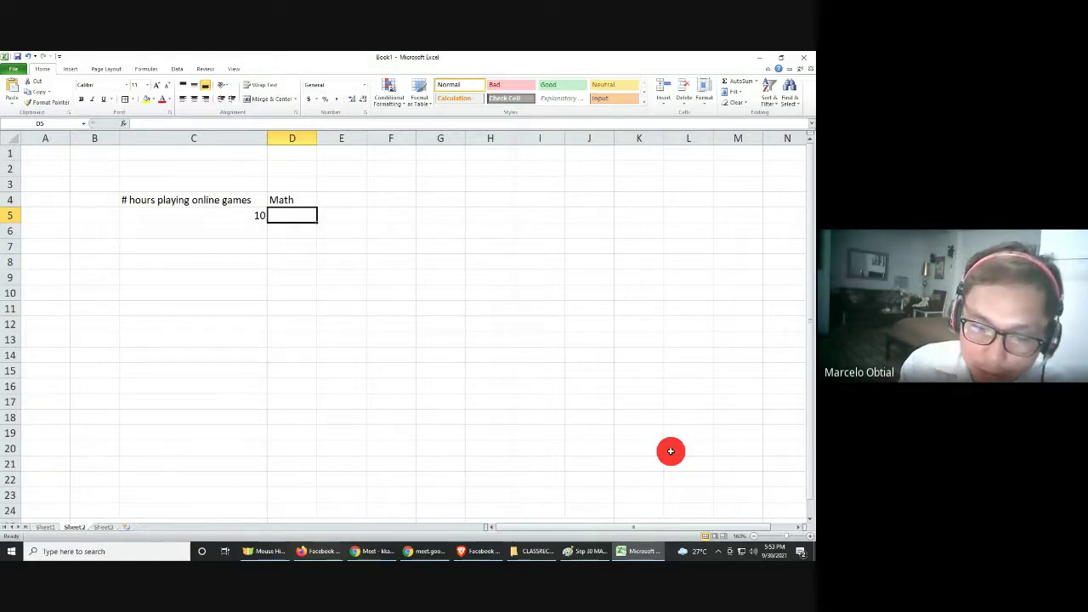
# Enter the Math score 65 in D5, and fill row 6 with 20 hours and a Math score of 55
pyautogui.write('65')
pyautogui.press('Return')
pyautogui.press('Left')
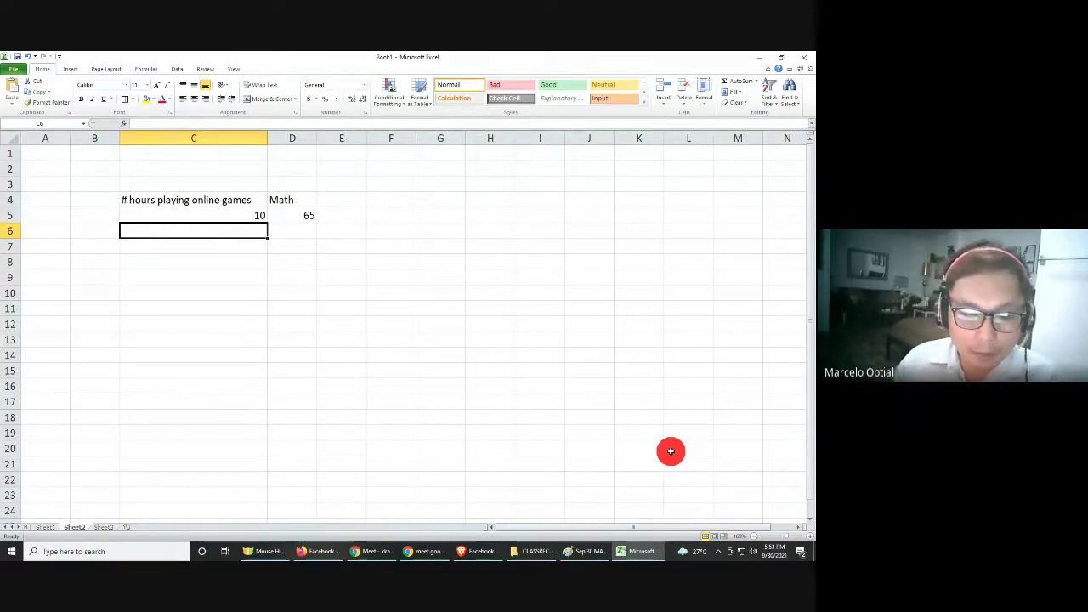
pyautogui.write('20')
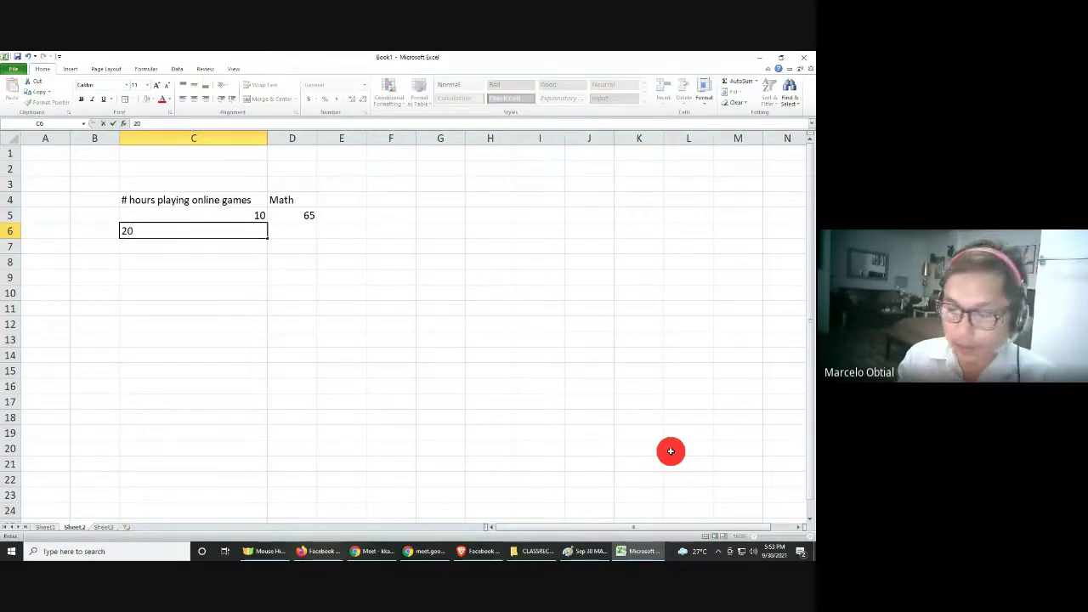
pyautogui.press('Tab')
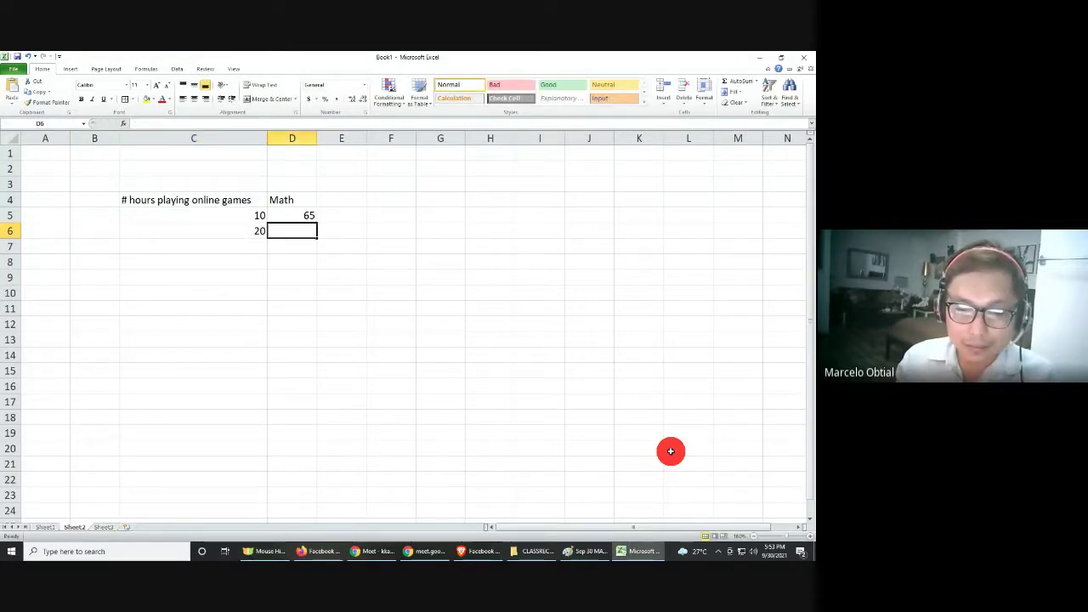
pyautogui.write('55')
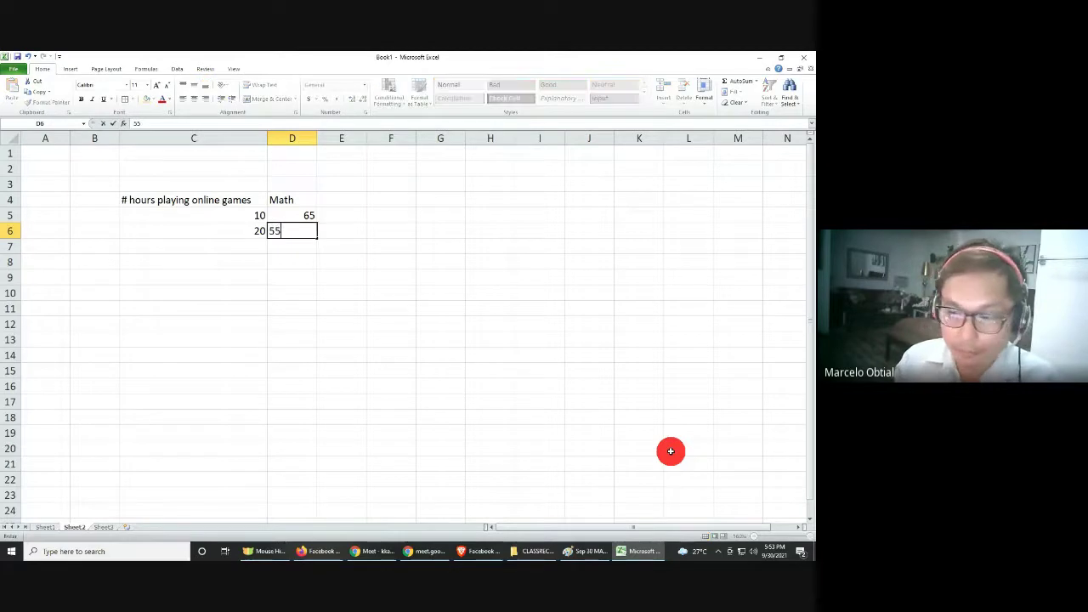
pyautogui.press('Return')
pyautogui.press('Left')
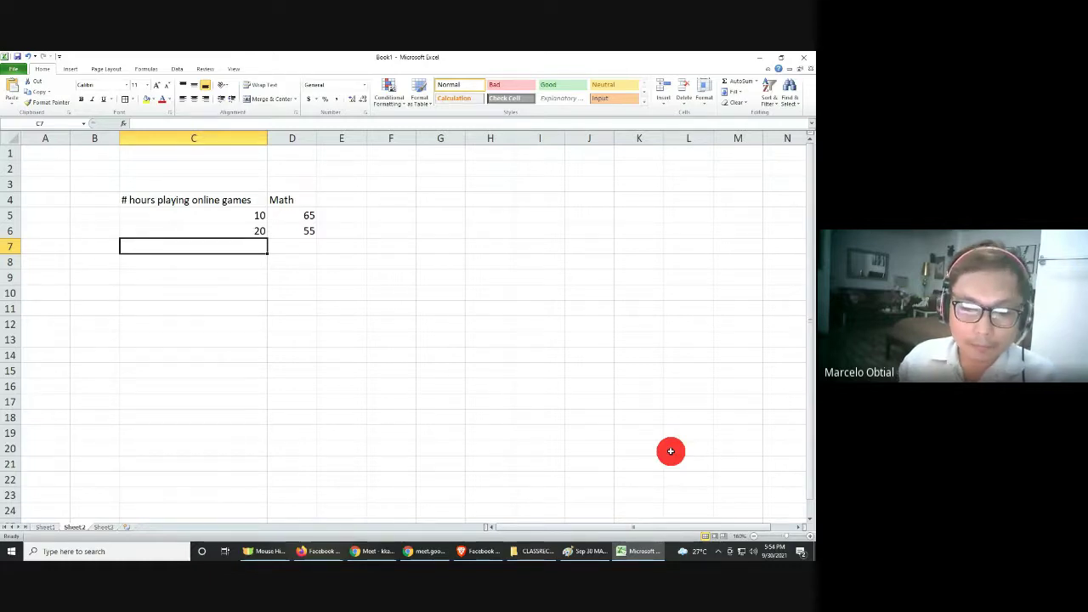
# Fill row 7 with 5 hours in C7 and a Math score of 70 in D7
pyautogui.write('5')
pyautogui.press('Tab')
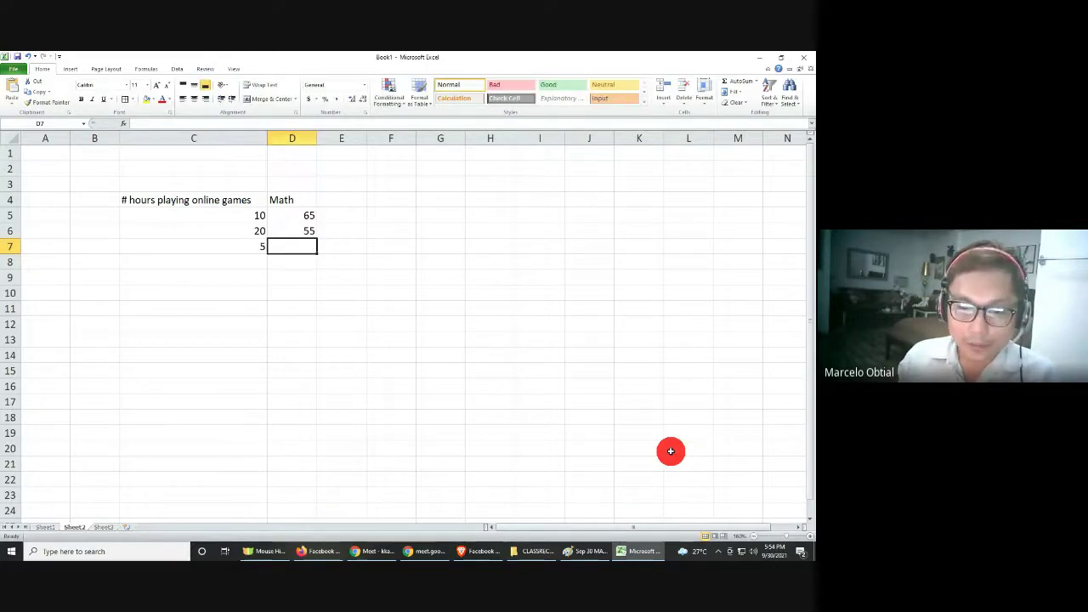
pyautogui.write('70')
pyautogui.press('Return')
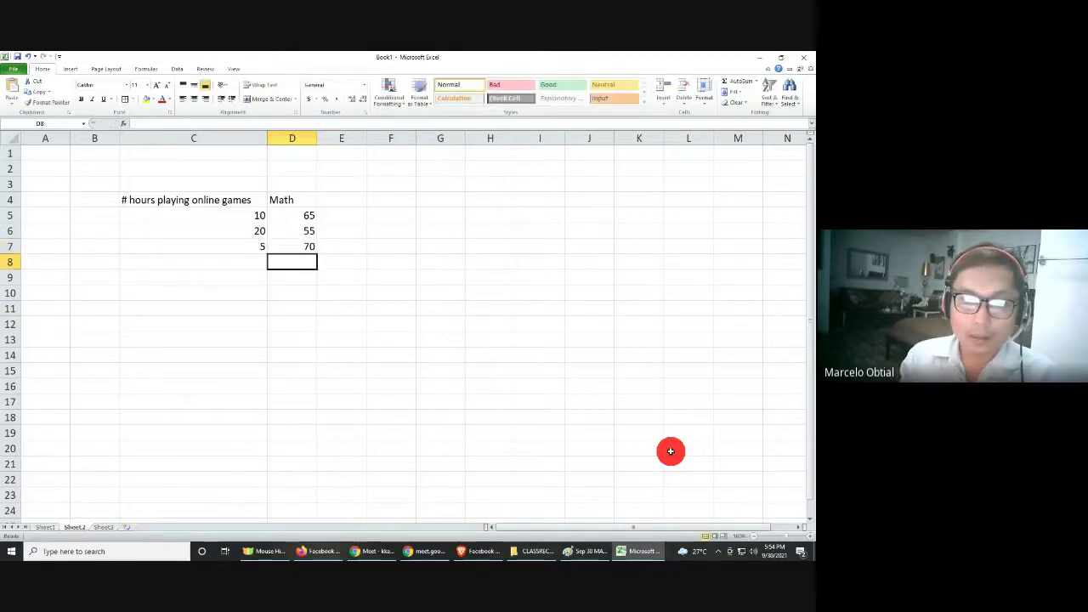
# Fill row 8 with 0 hours in C8 and a Math score of 75 in D8
pyautogui.press('Left')
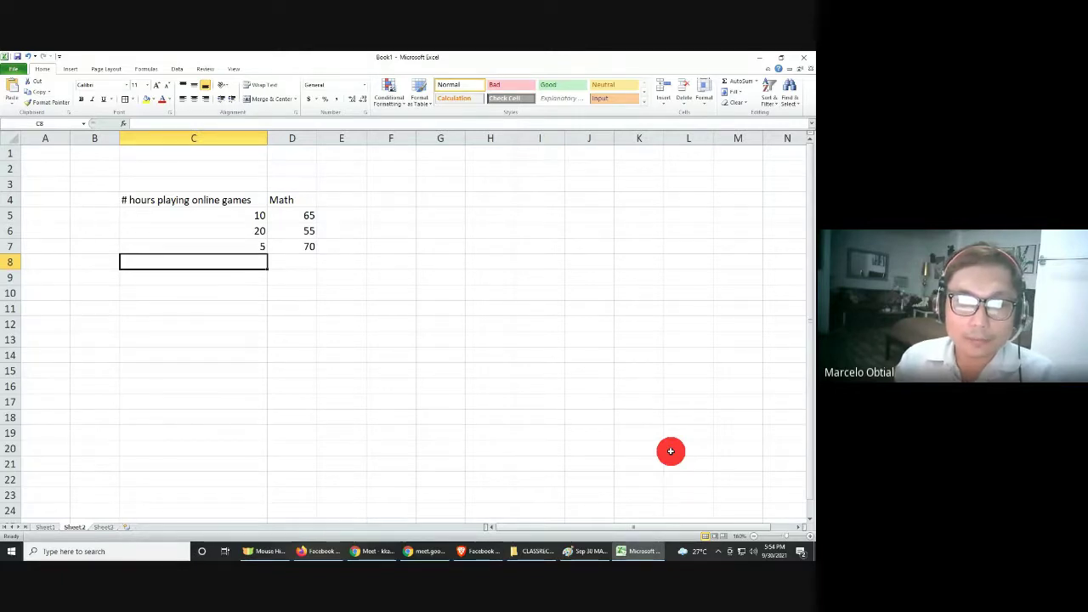
pyautogui.write('0')
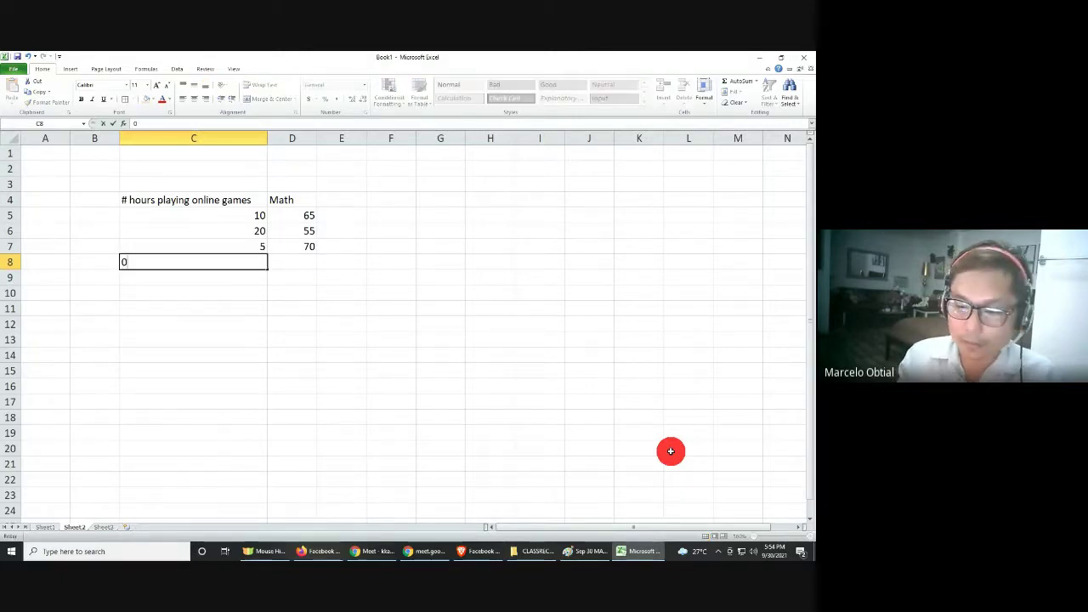
pyautogui.press('Tab')
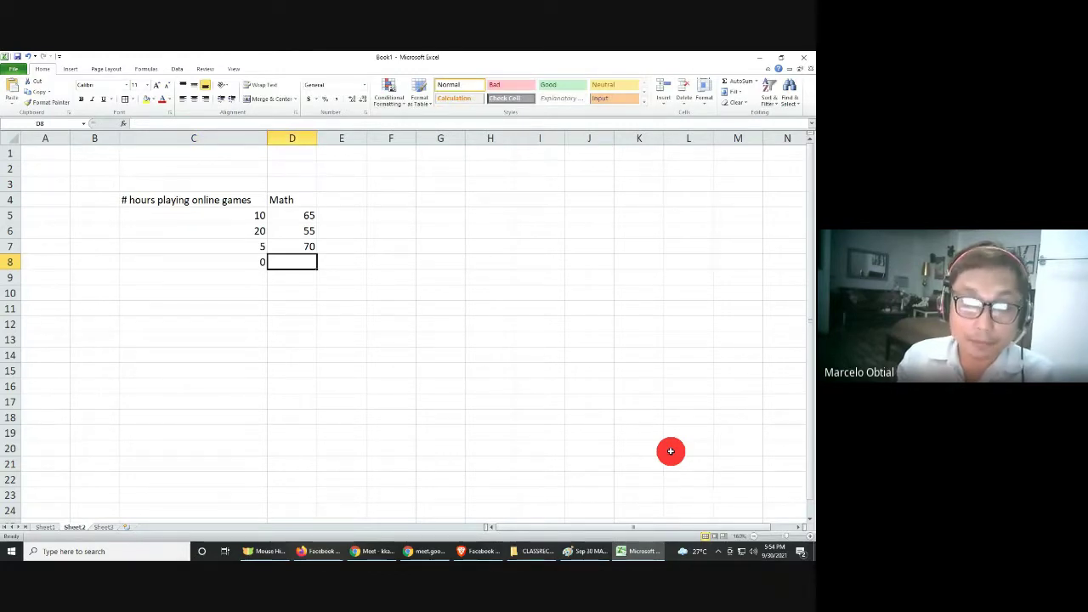
pyautogui.write('75')
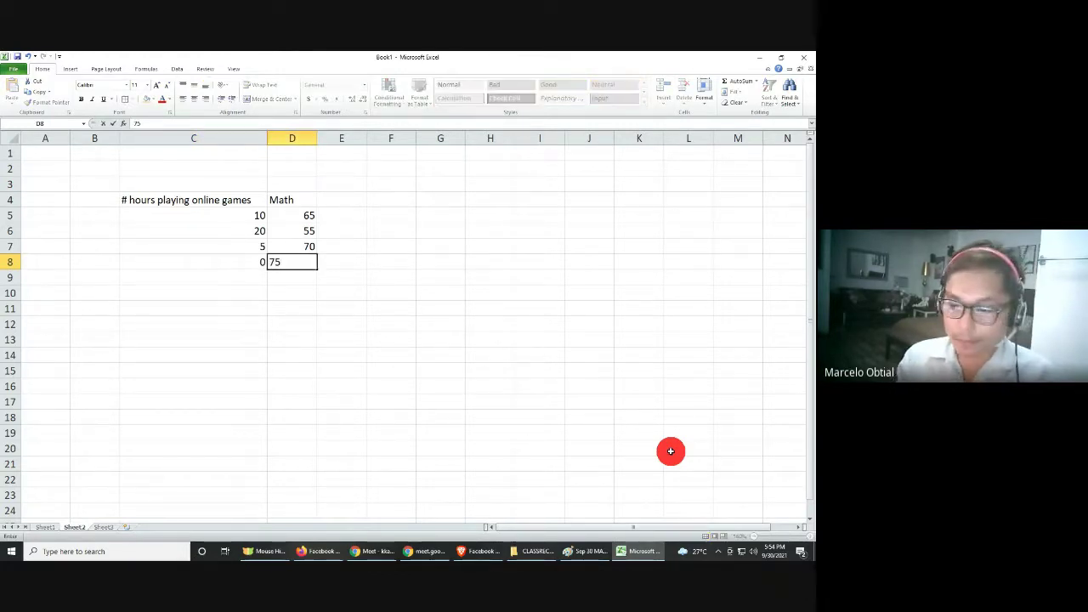
pyautogui.press('Return')
# Fill row 9 with 30 hours in C9 and a Math score of 45 in D9
pyautogui.press('Left')
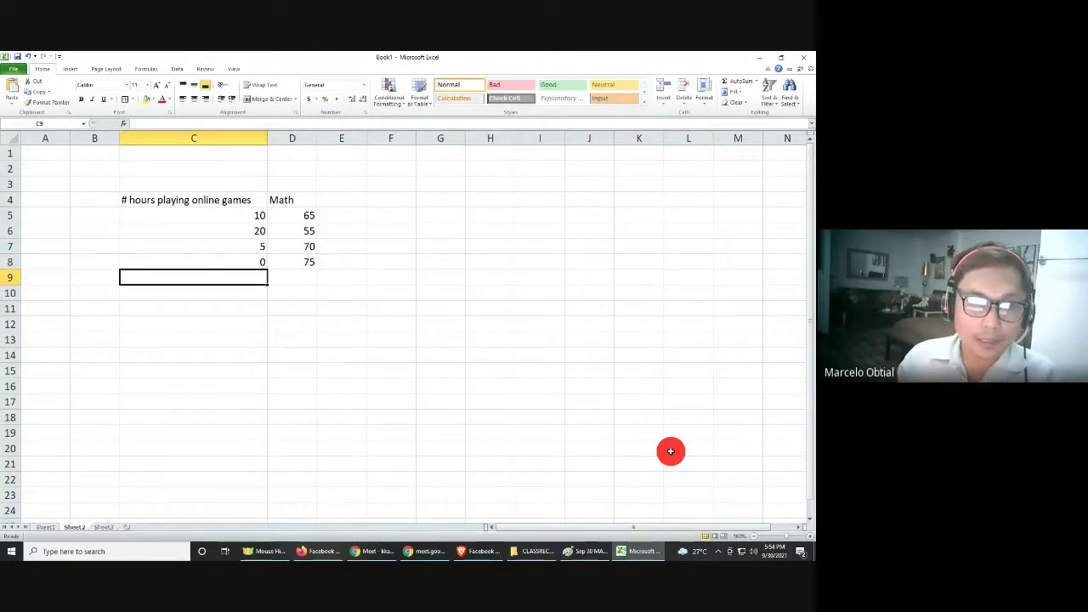
pyautogui.write('30')
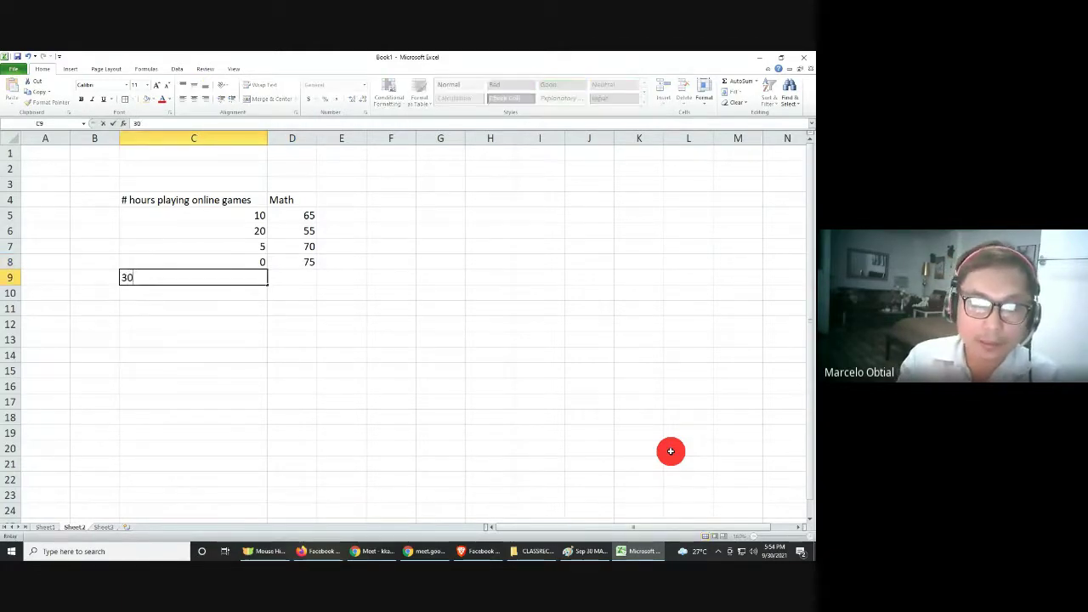
pyautogui.press('Tab')
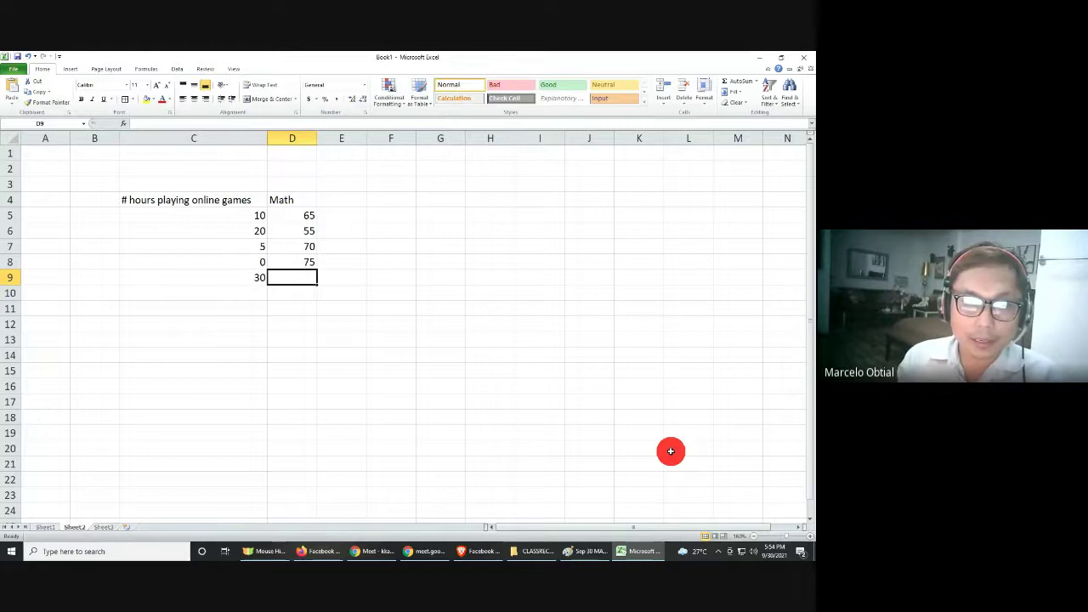
pyautogui.write('45')
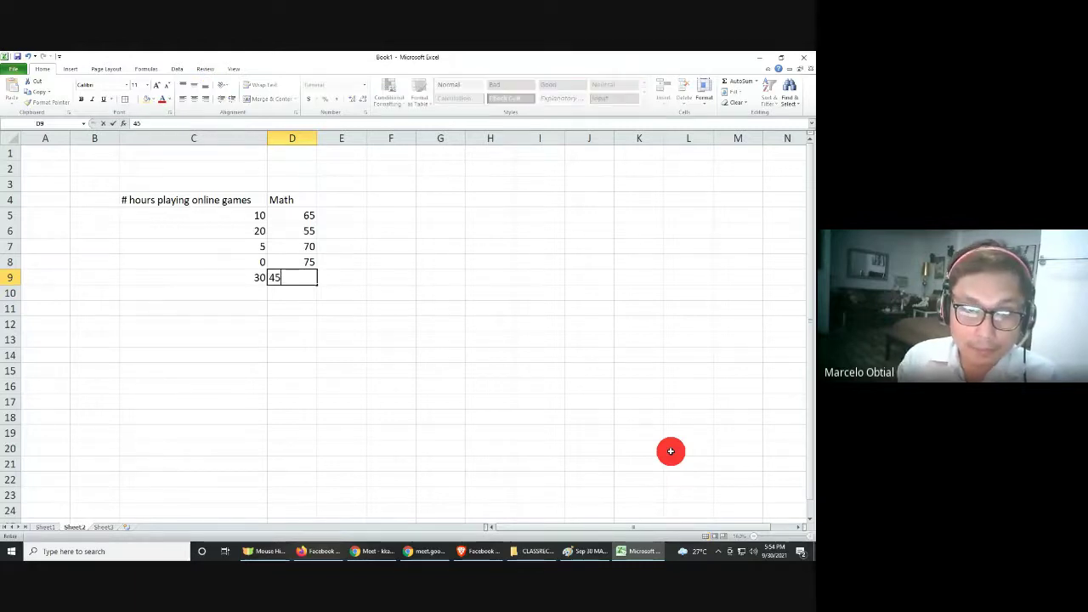
pyautogui.press('Return')
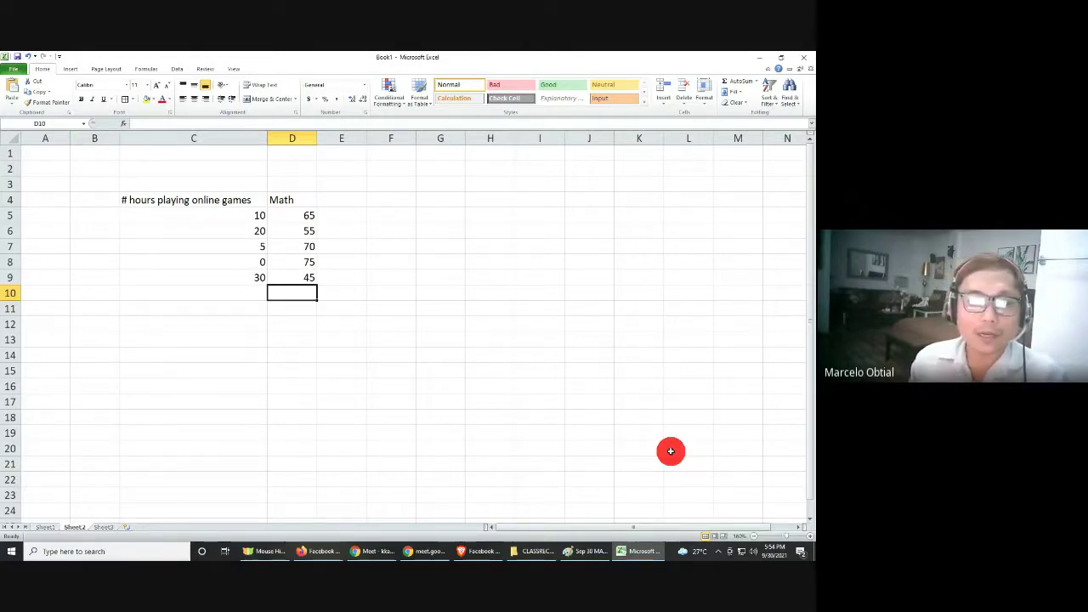
# Enter the label "correlation" in cell C13 below the data
pyautogui.click(187, 340)
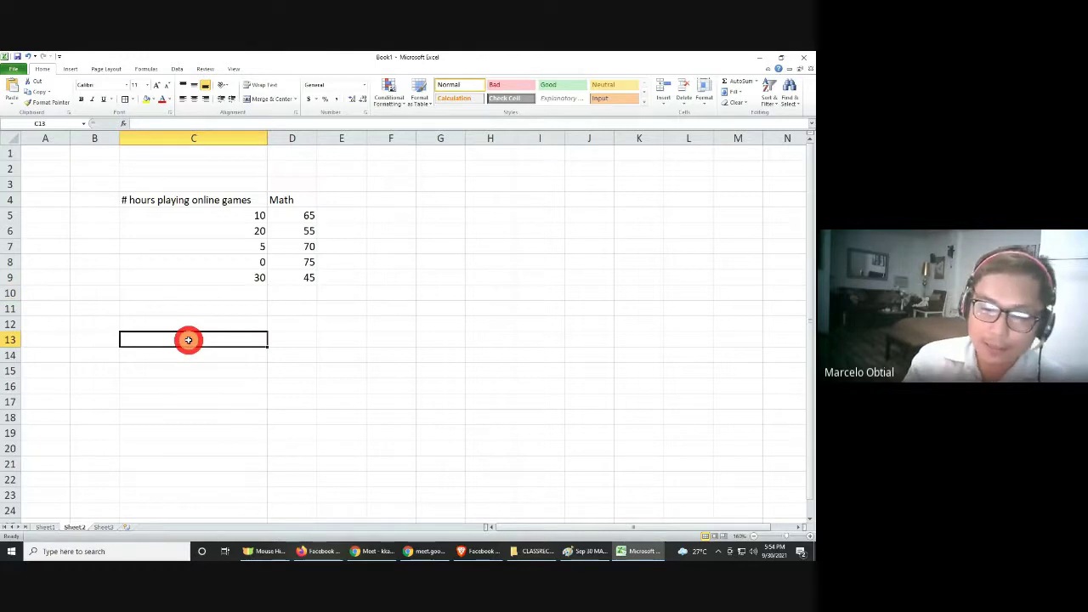
pyautogui.write('co')
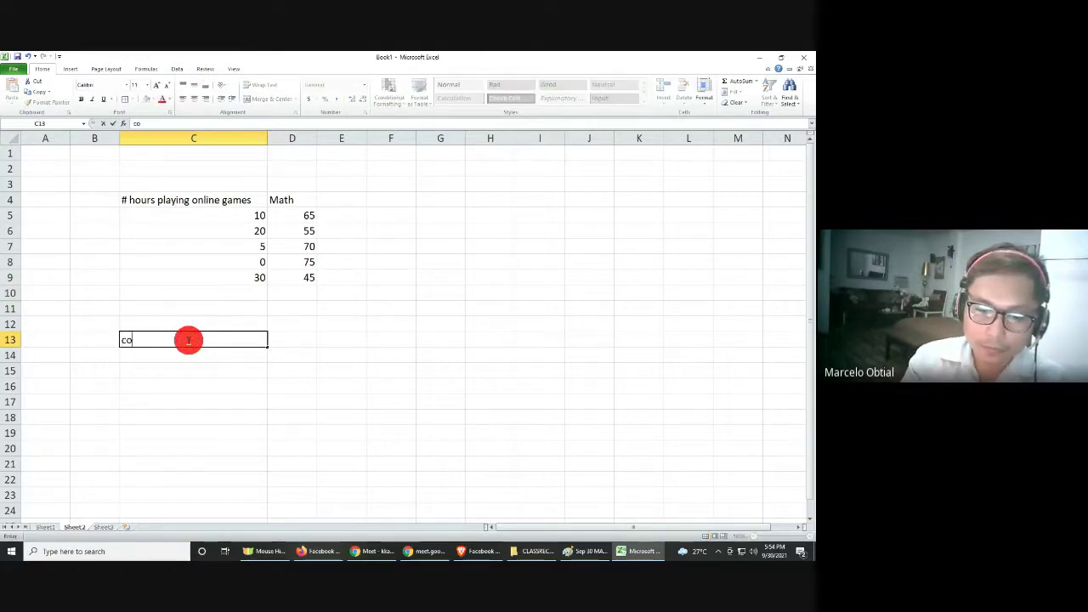
pyautogui.write('rrelat')
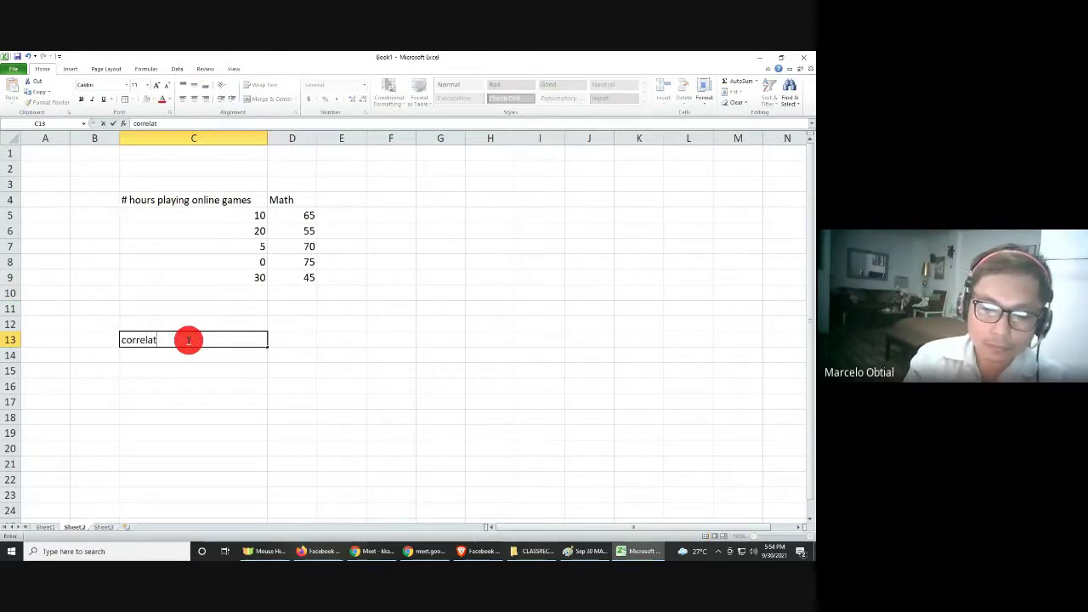
pyautogui.write('ion')
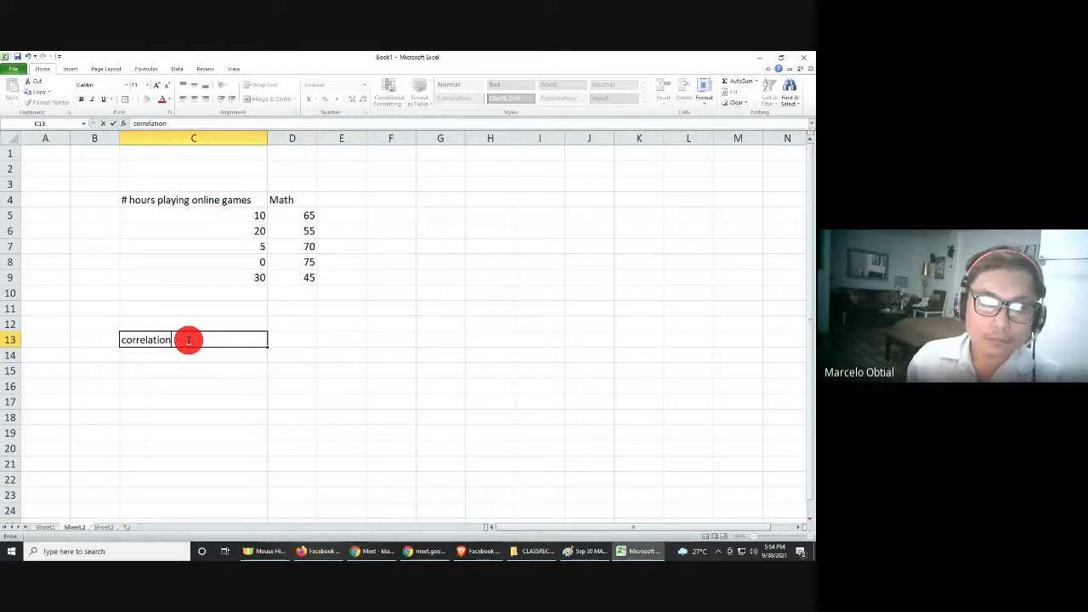
# Calculate the correlation of hours and Math scores in D13 with =CORREL(C5:C9,D5:D9)
pyautogui.click(280, 340)
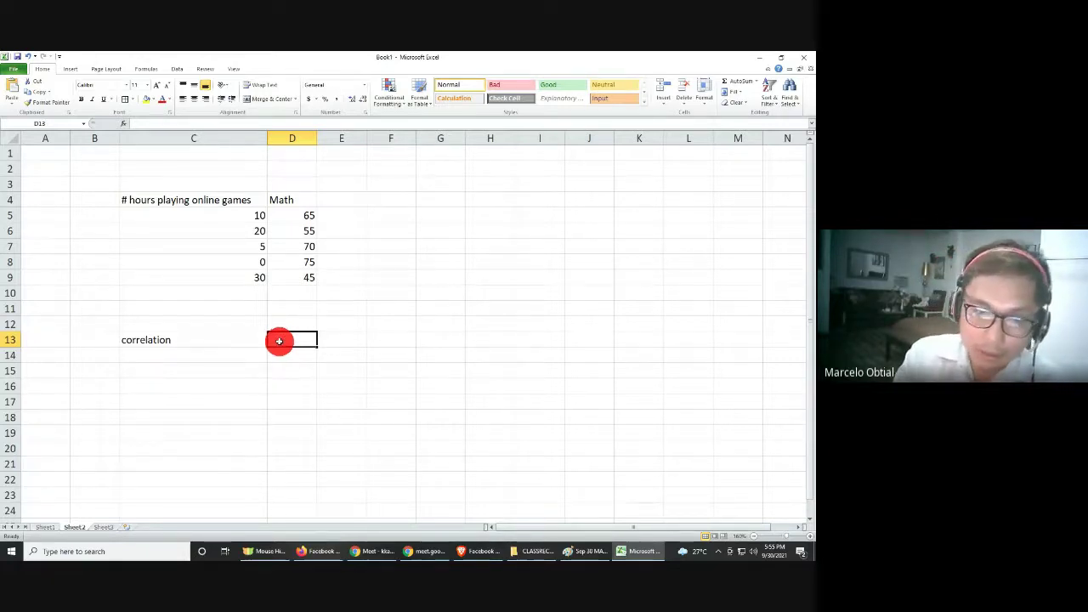
pyautogui.write('=corr')
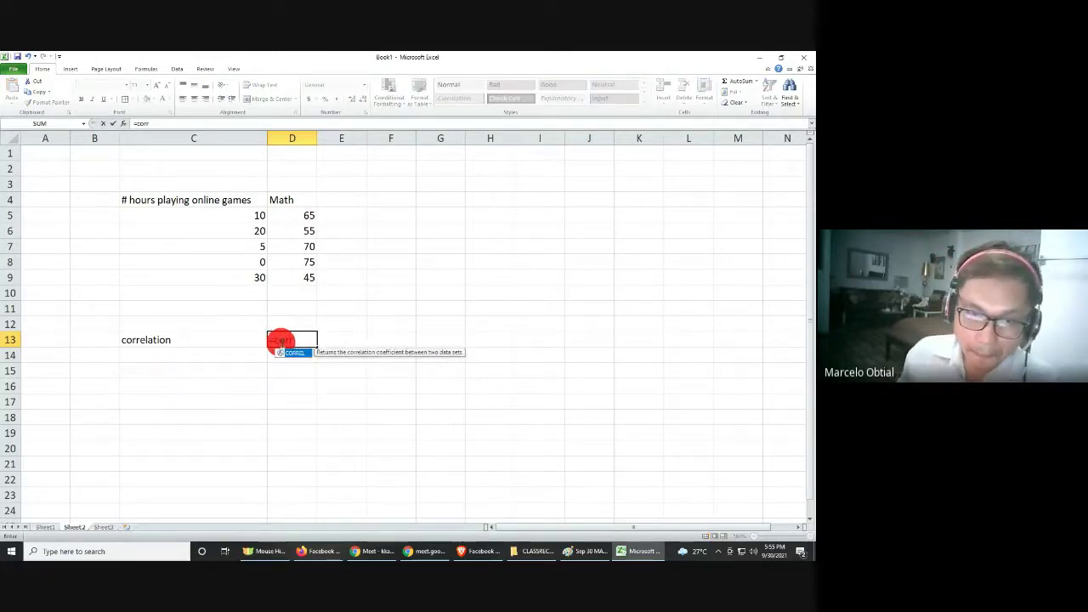
pyautogui.doubleClick(291, 353)
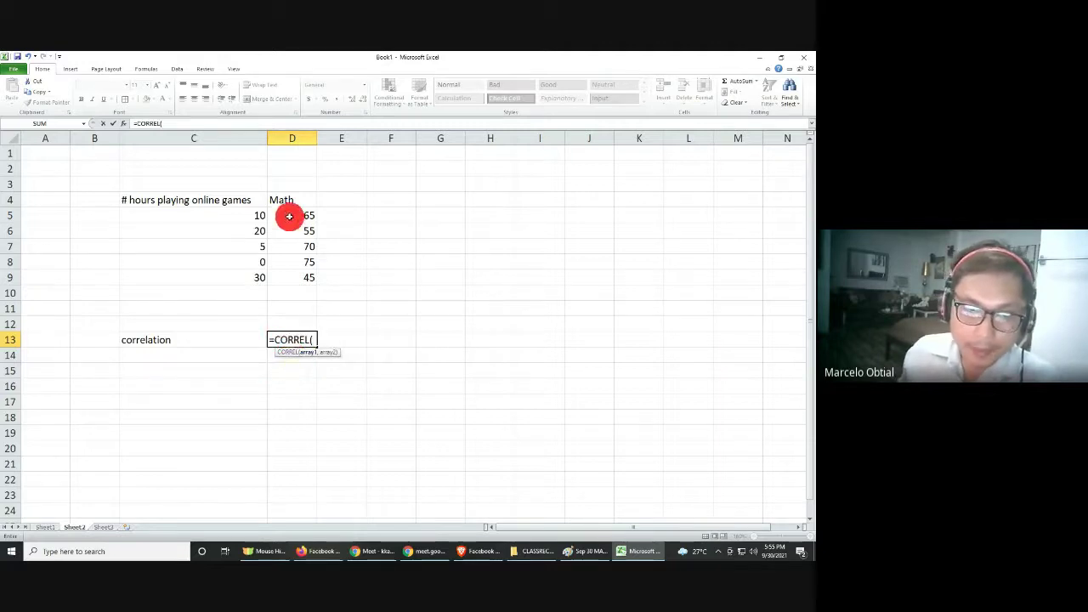
pyautogui.moveTo(245, 219); pyautogui.dragTo(243, 284)
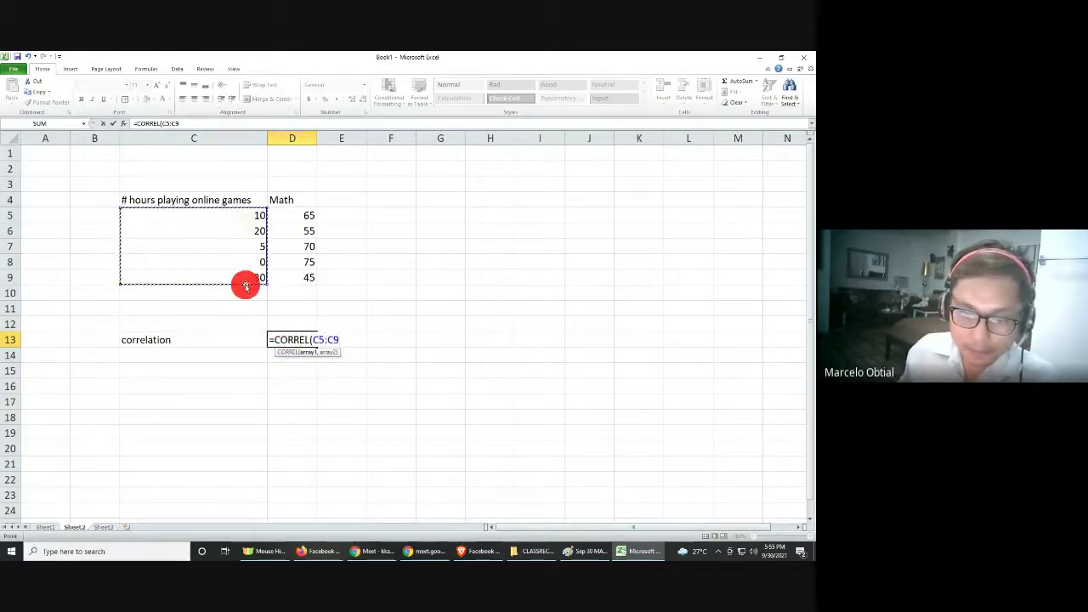
pyautogui.write(',')
pyautogui.moveTo(291, 219); pyautogui.dragTo(292, 277)
pyautogui.press('Return')
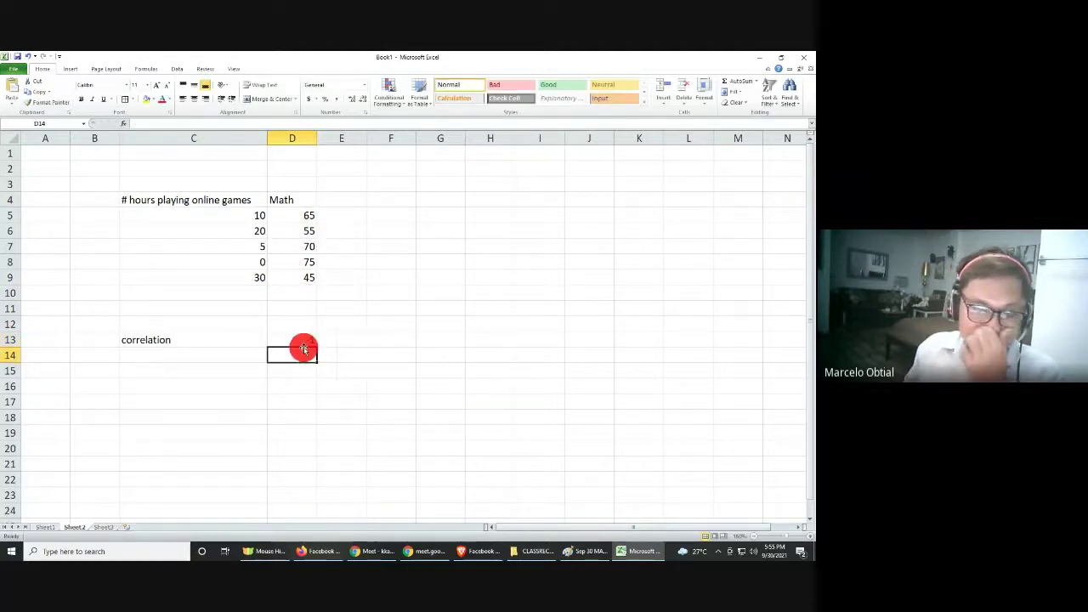
# Format the correlation result in D13 to show two decimal places
pyautogui.click(291, 340)
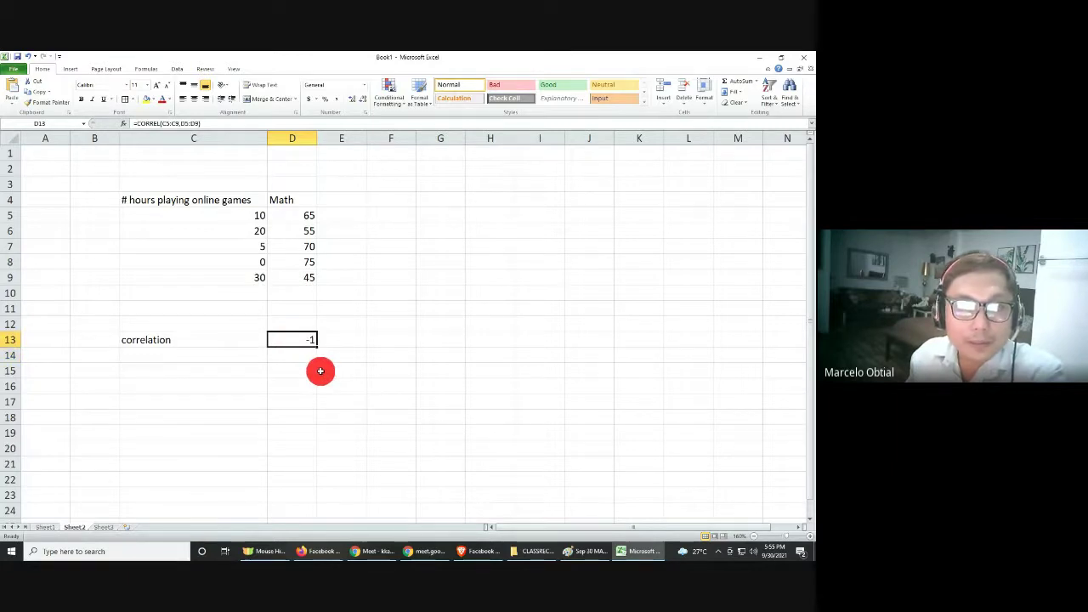
pyautogui.click(352, 99)
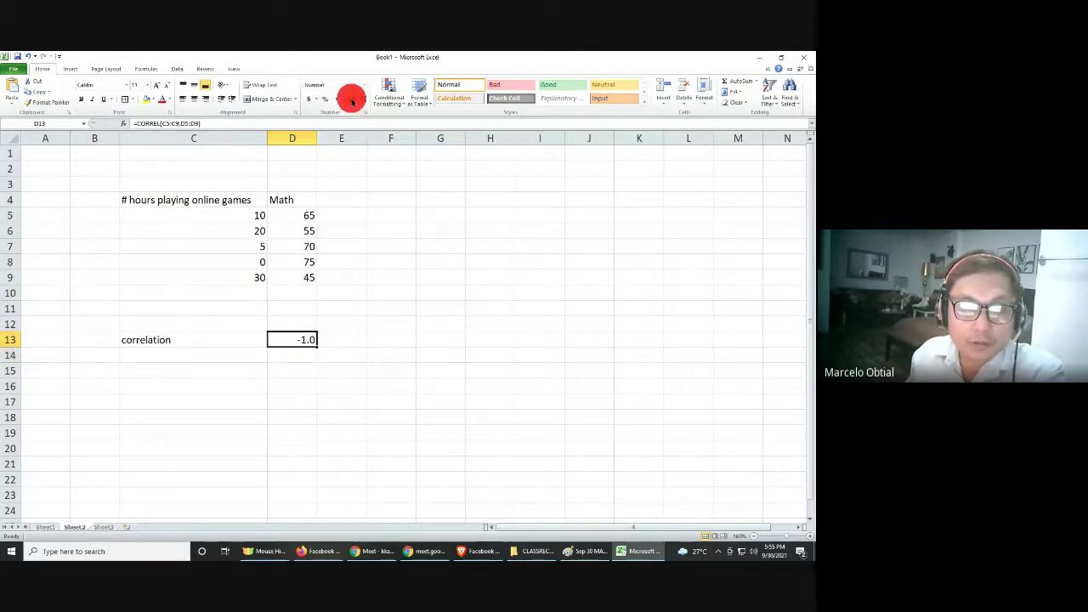
pyautogui.click(352, 100)
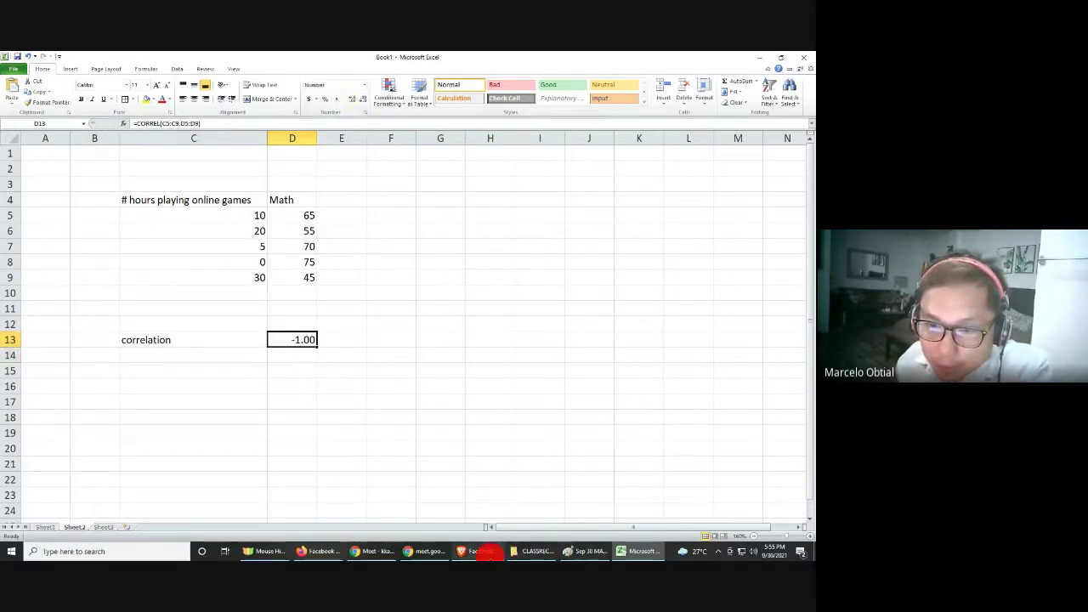
# Switch to the Paint notes to examine the correlation size interpretation table, and return to the Excel sheet
pyautogui.click(586, 550)
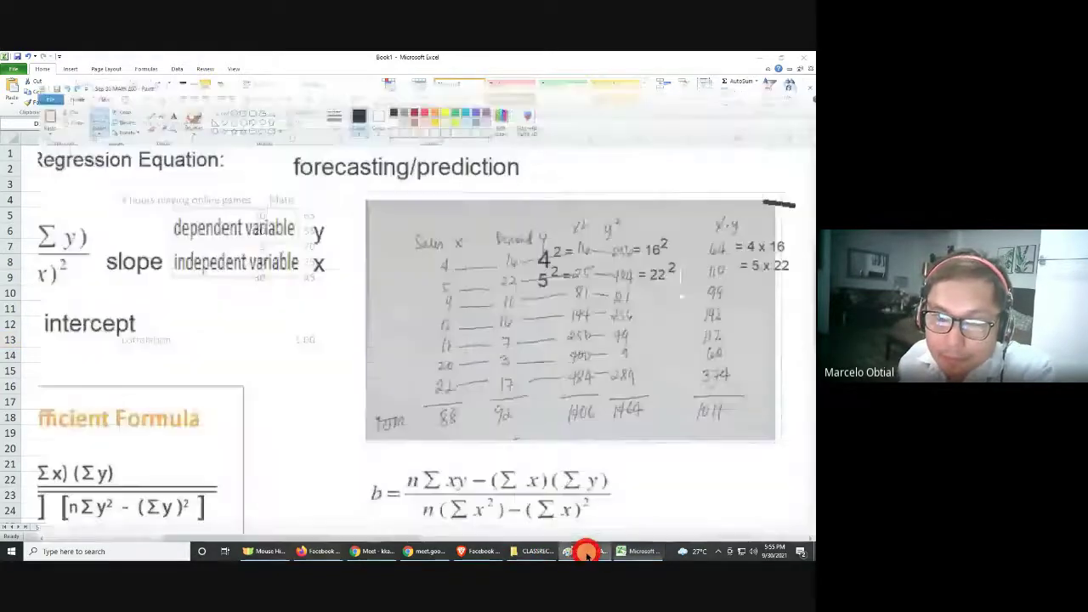
pyautogui.moveTo(359, 527); pyautogui.dragTo(678, 524)
pyautogui.scroll(-5, 599, 502)
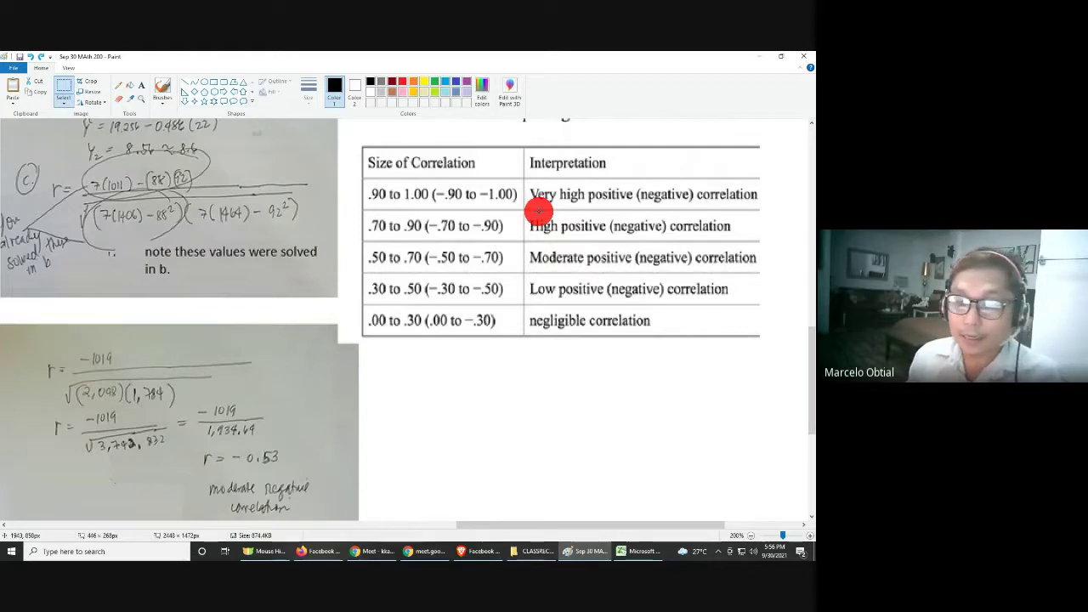
pyautogui.click(644, 550)
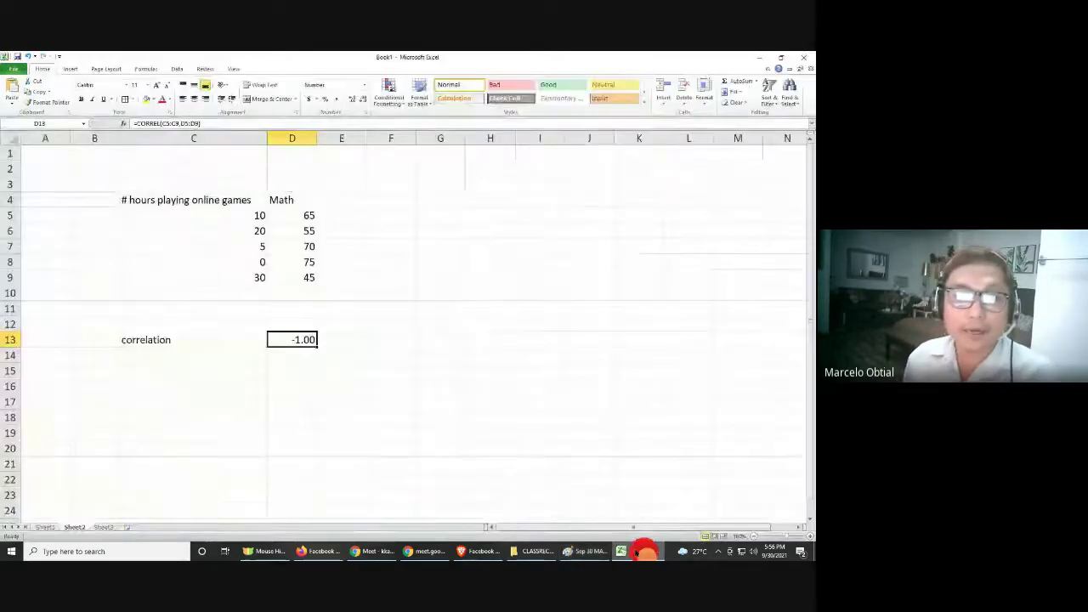
pyautogui.click(430, 431)
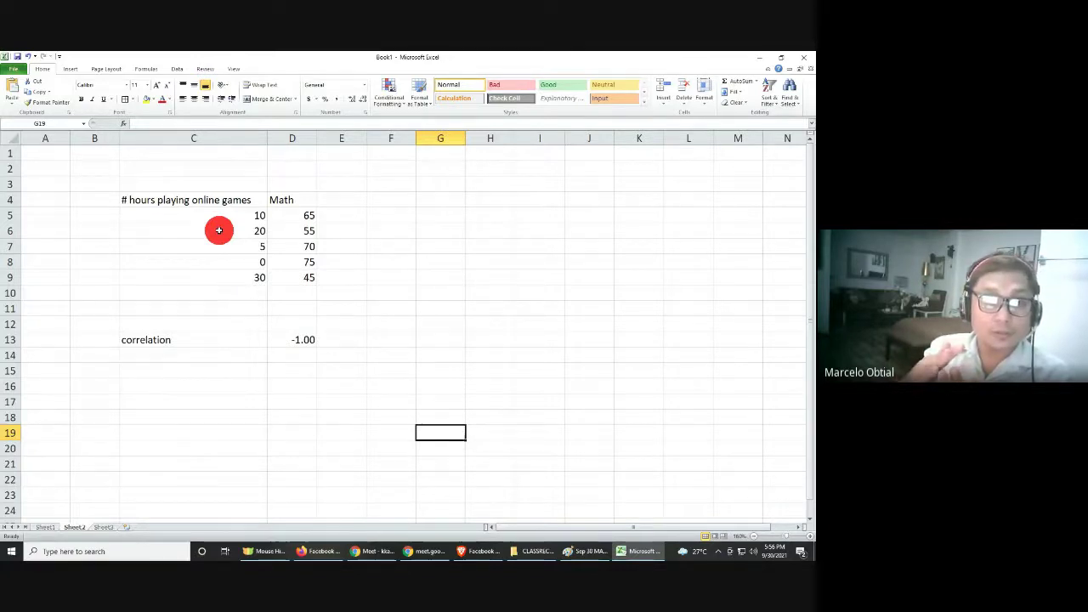
# Insert a markers-only scatter chart of the hours and Math scores in C5:D9
pyautogui.moveTo(221, 215); pyautogui.dragTo(284, 275)
pyautogui.click(69, 68)
pyautogui.click(287, 93)
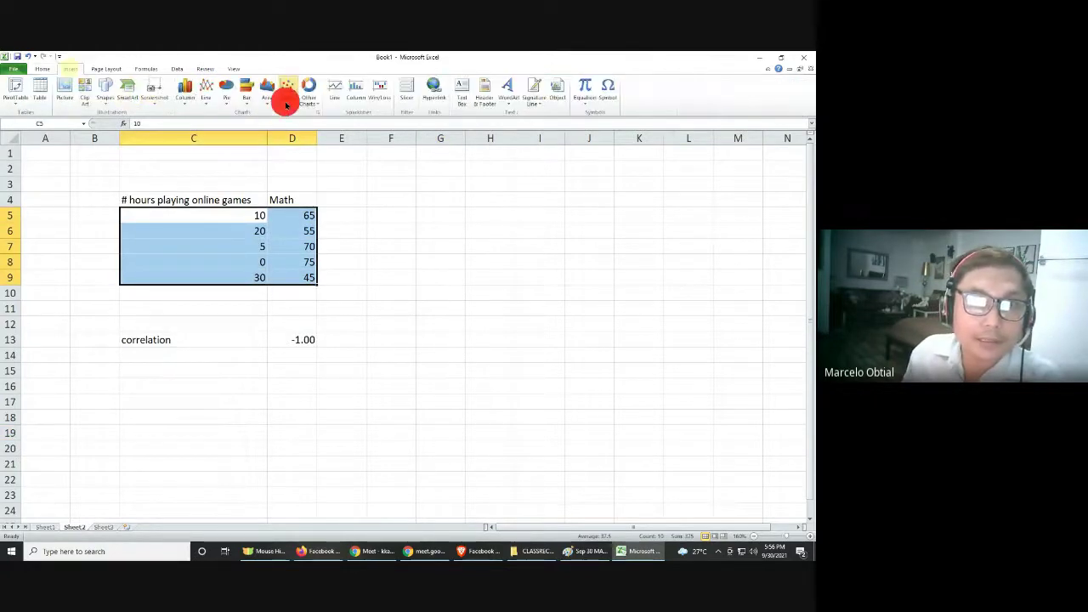
pyautogui.click(291, 130)
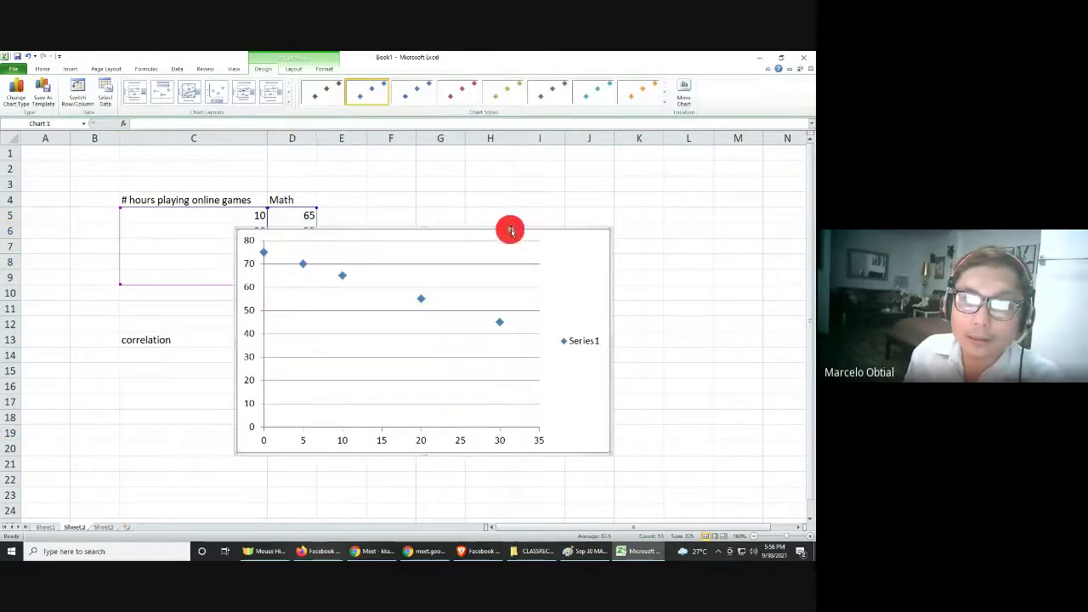
# Move the scatter chart beside the data, starting around column F, and delete its Series1 legend
pyautogui.moveTo(512, 226); pyautogui.dragTo(589, 203)
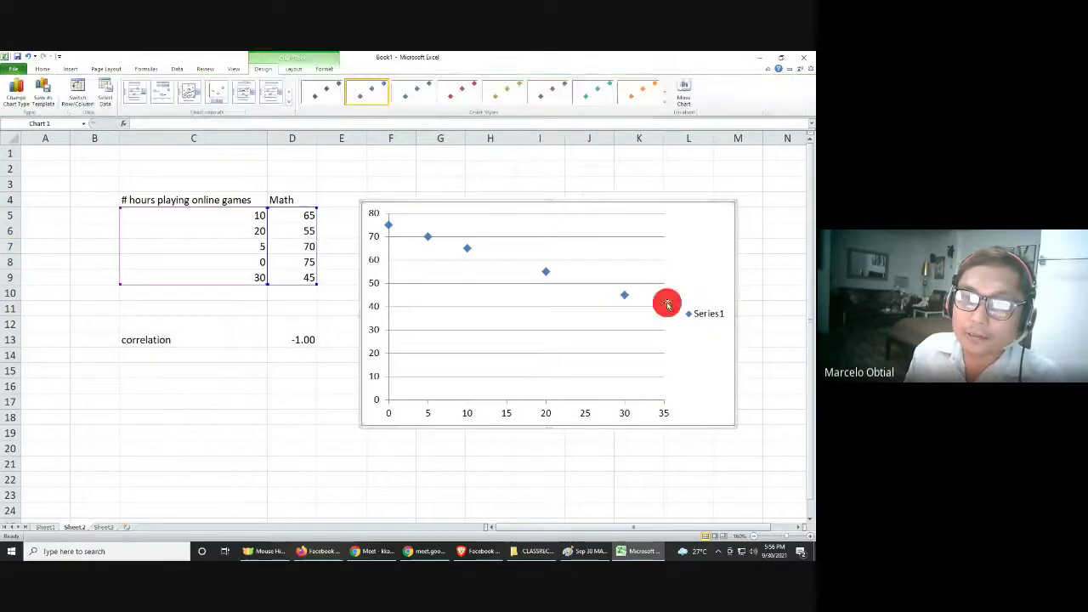
pyautogui.click(702, 311)
pyautogui.press('Delete')
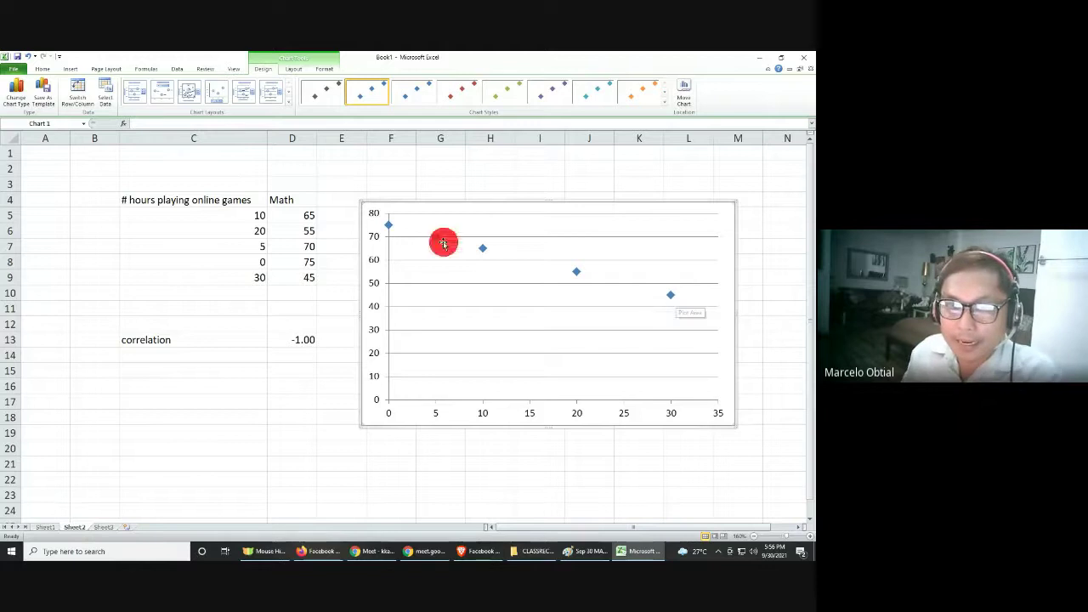
# Add a linear trendline to the scatter points and display its equation on the chart
pyautogui.rightClick(671, 294)
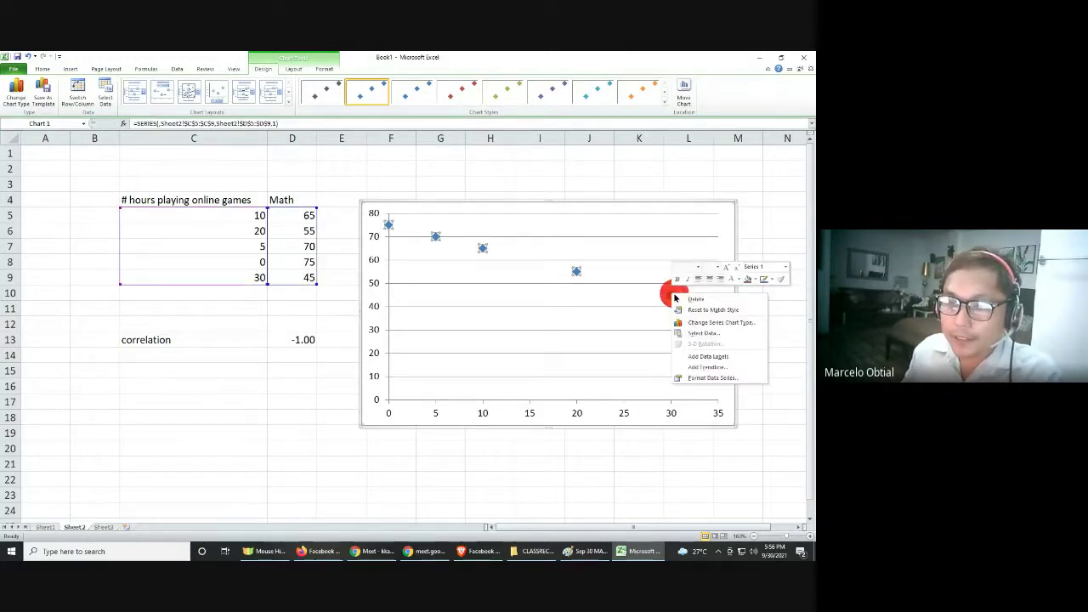
pyautogui.click(720, 367)
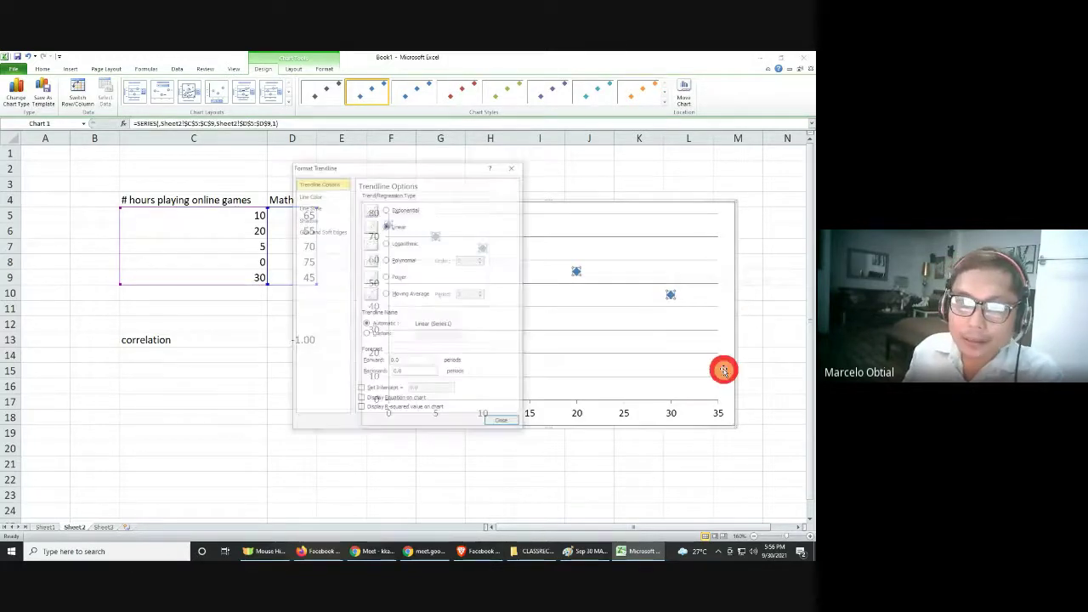
pyautogui.click(361, 400)
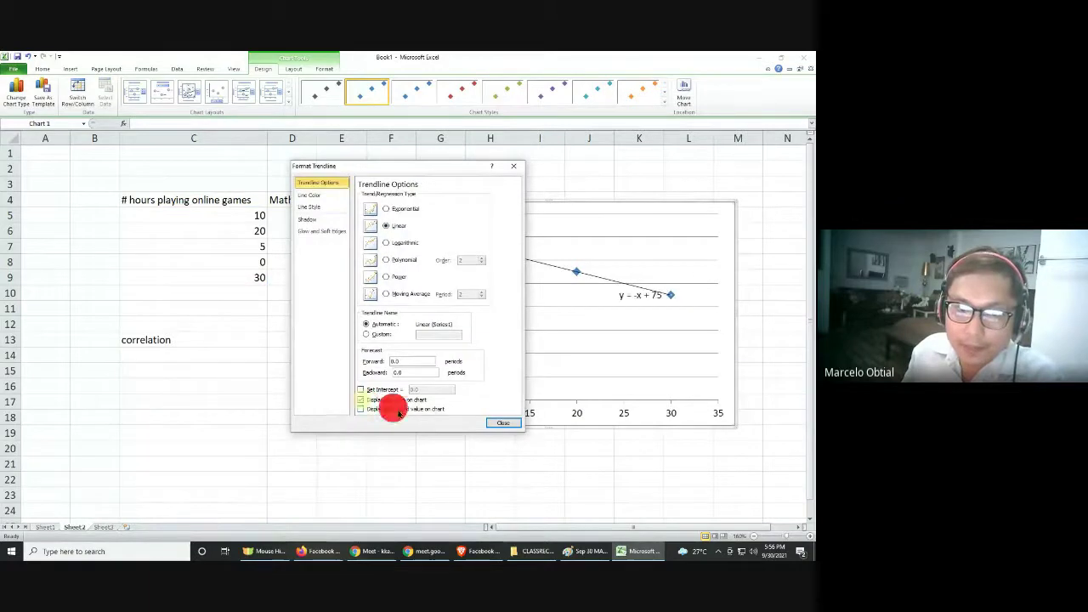
pyautogui.click(493, 423)
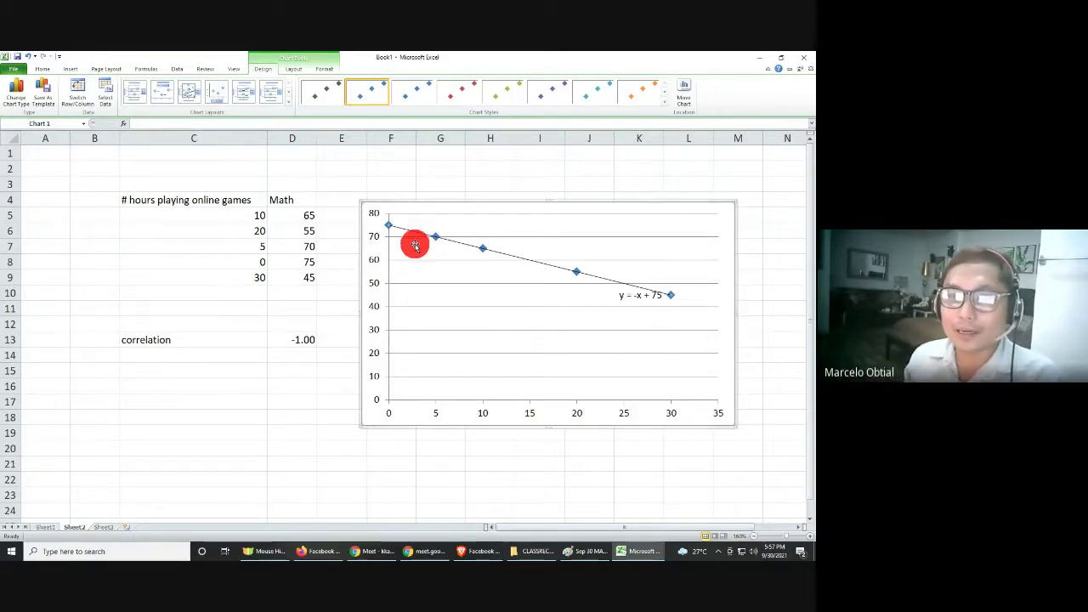
# Make the trendline equation label on the scatter chart bold and enlarge its font size
pyautogui.click(638, 298)
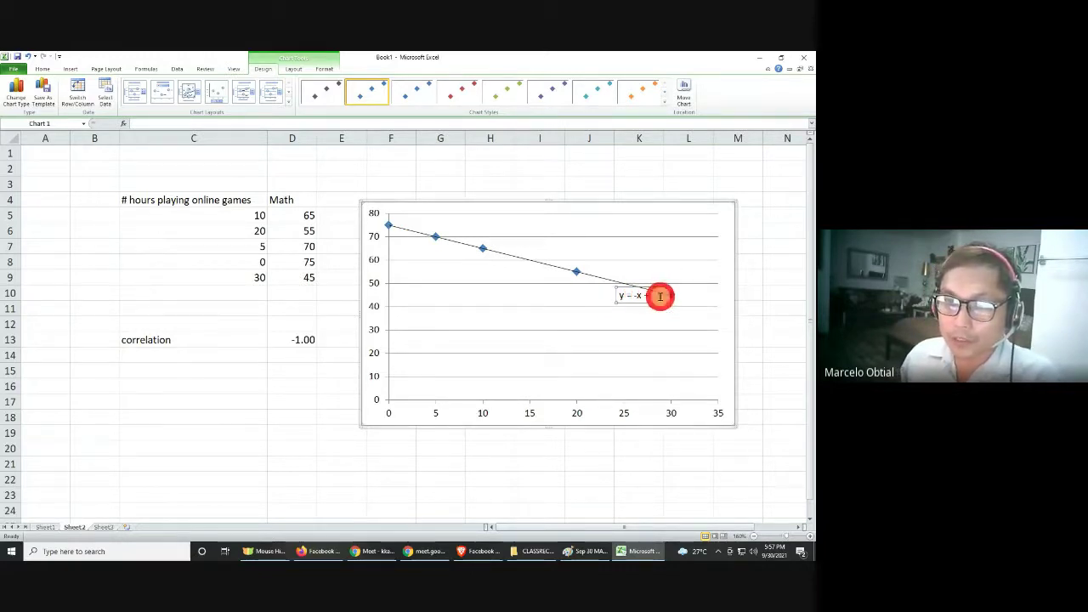
pyautogui.moveTo(658, 297); pyautogui.dragTo(602, 289)
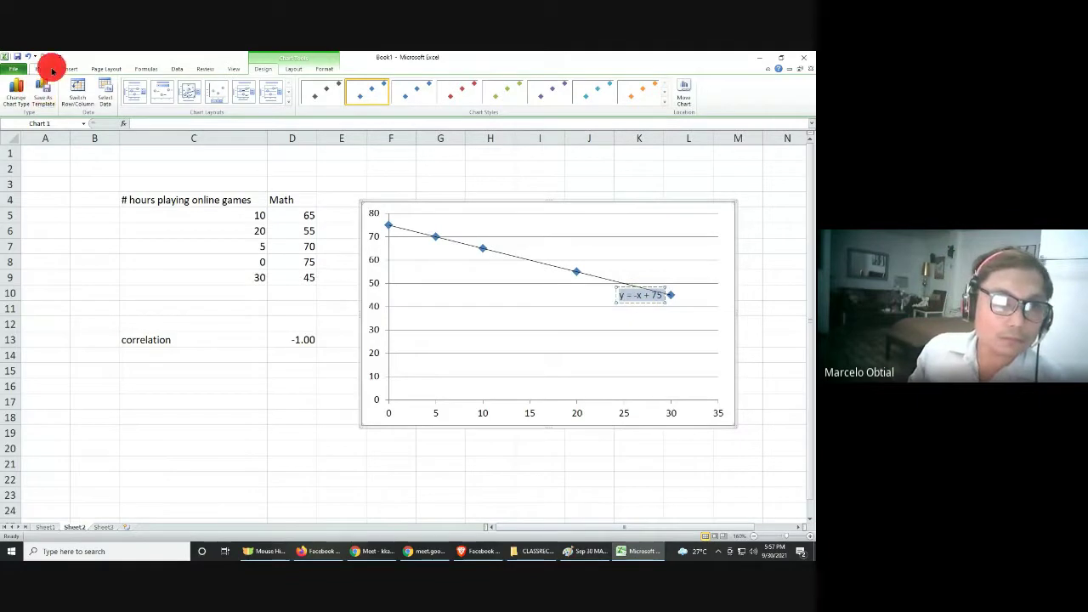
pyautogui.click(41, 69)
pyautogui.click(87, 105)
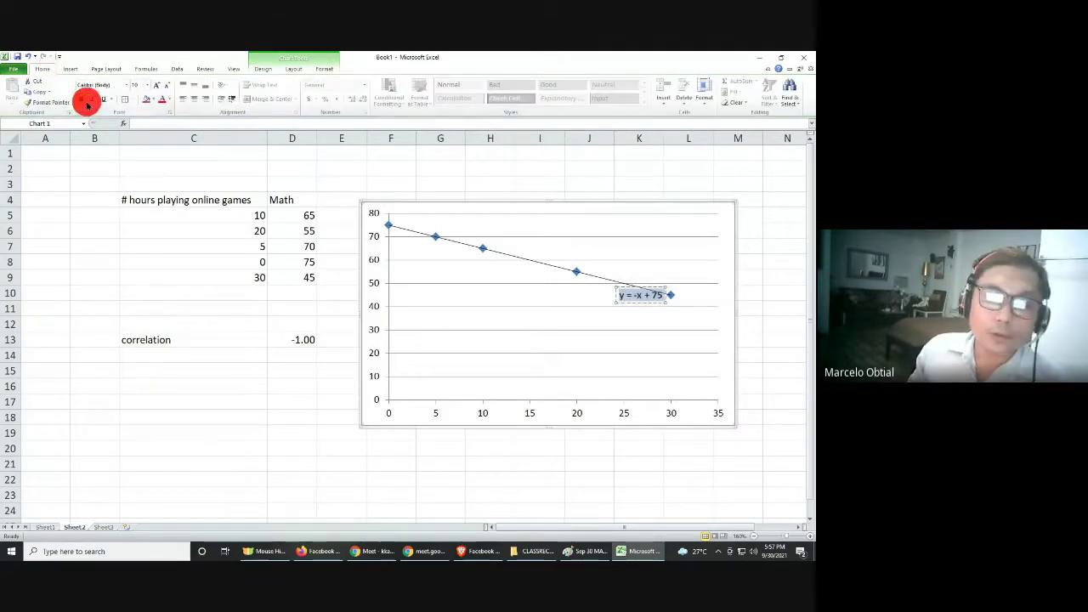
pyautogui.click(149, 85)
pyautogui.click(136, 184)
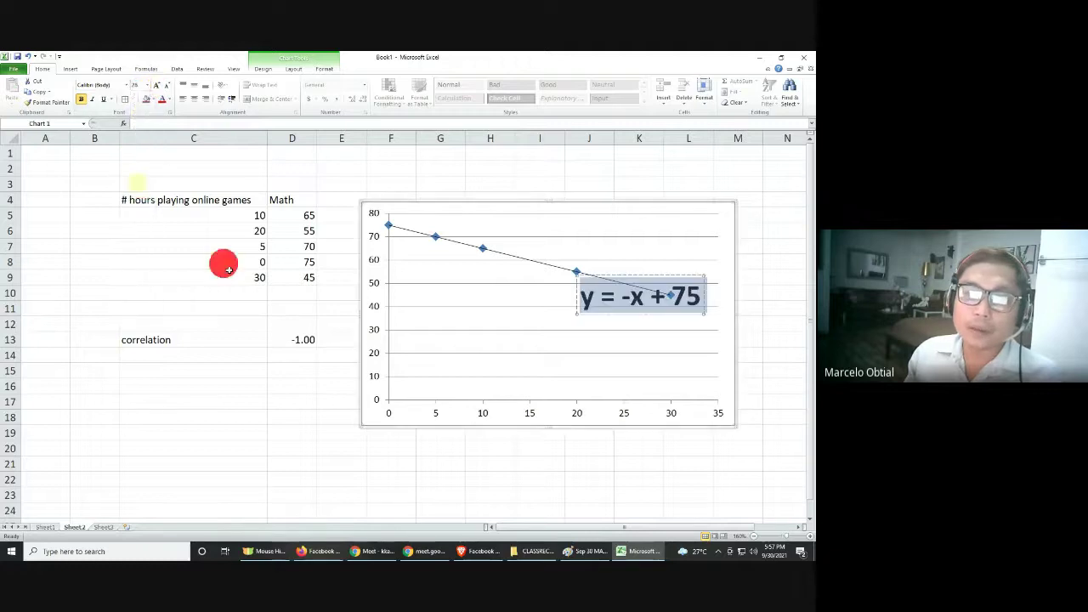
pyautogui.click(419, 316)
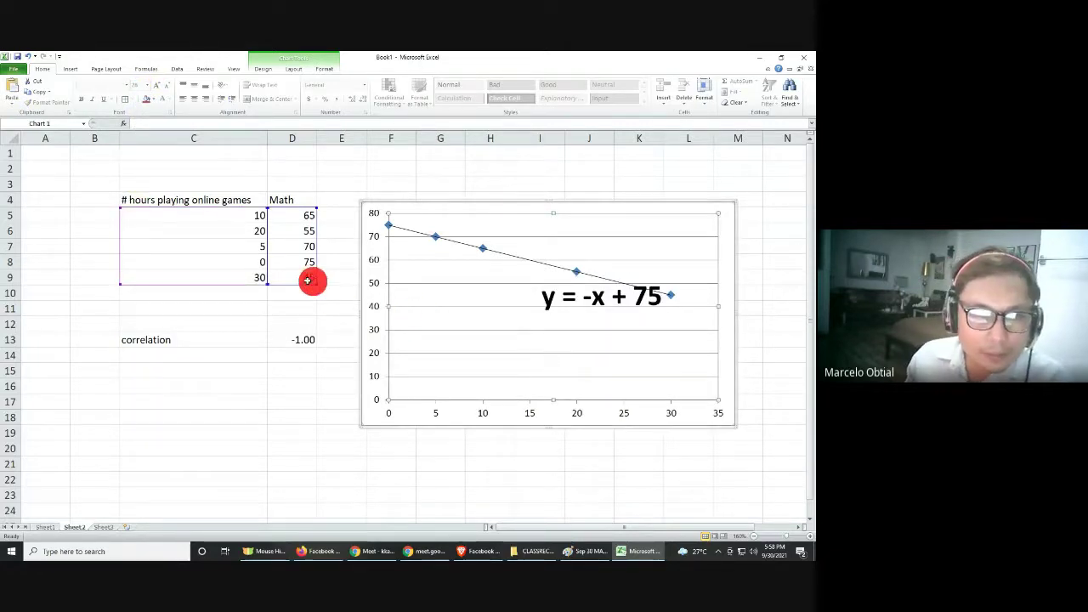
# Label the hours column x in C3 and the Math column y in D3
pyautogui.click(245, 246)
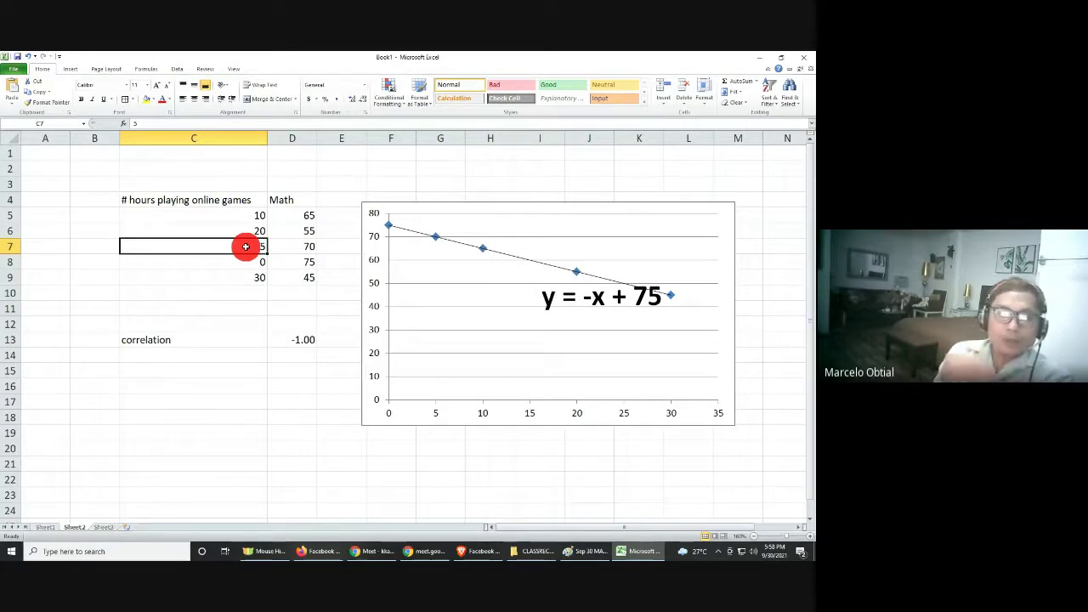
pyautogui.click(215, 189)
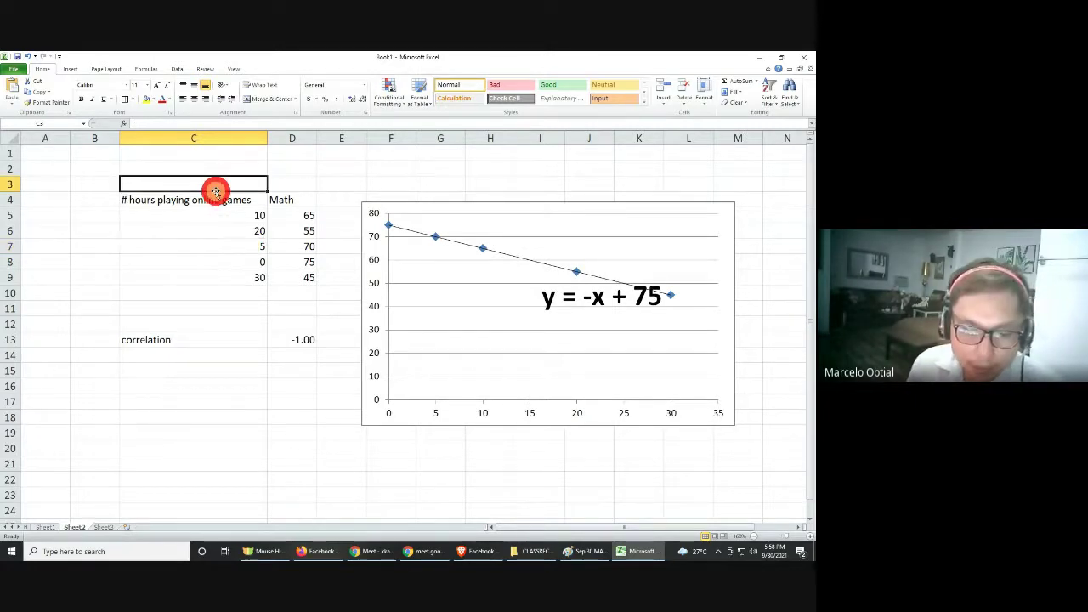
pyautogui.write('x')
pyautogui.click(297, 185)
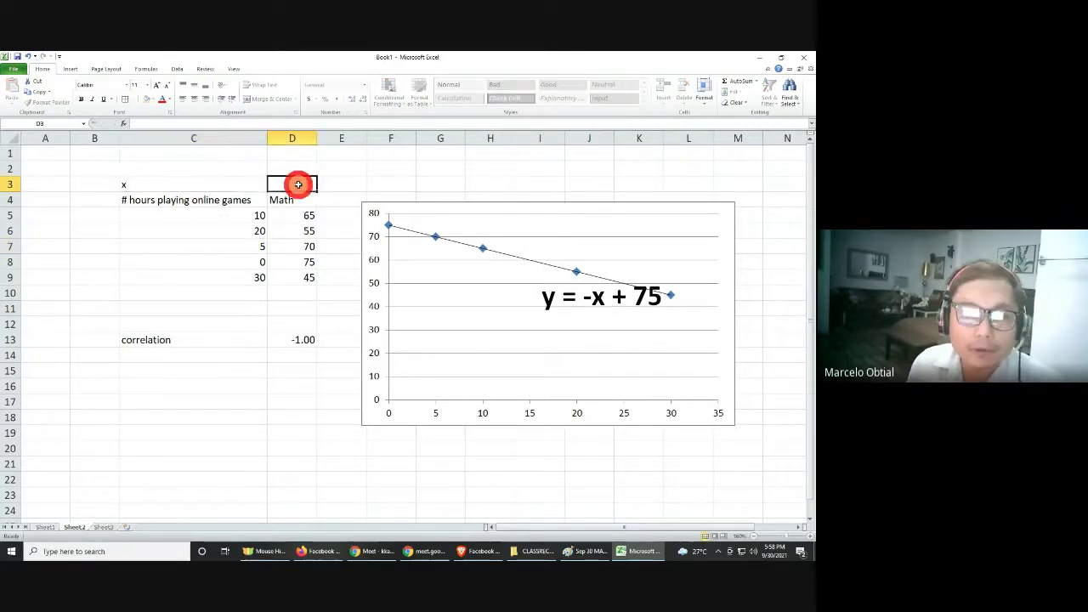
pyautogui.write('y')
pyautogui.click(375, 372)
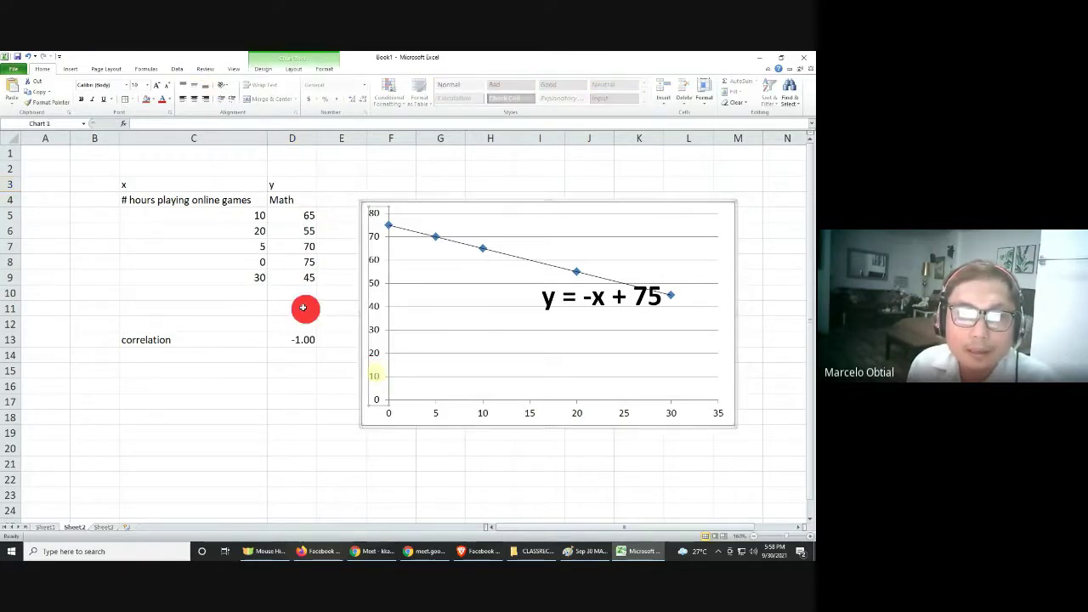
# Enter 7??? in C10 below the hours data, and select the trendline equation on the chart
pyautogui.click(252, 293)
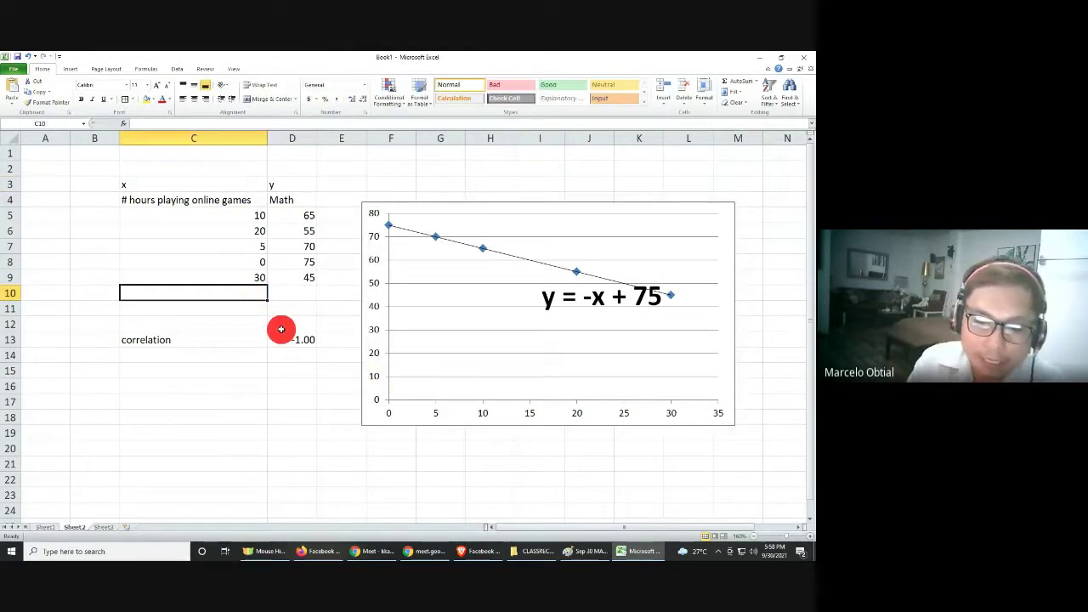
pyautogui.write('????')
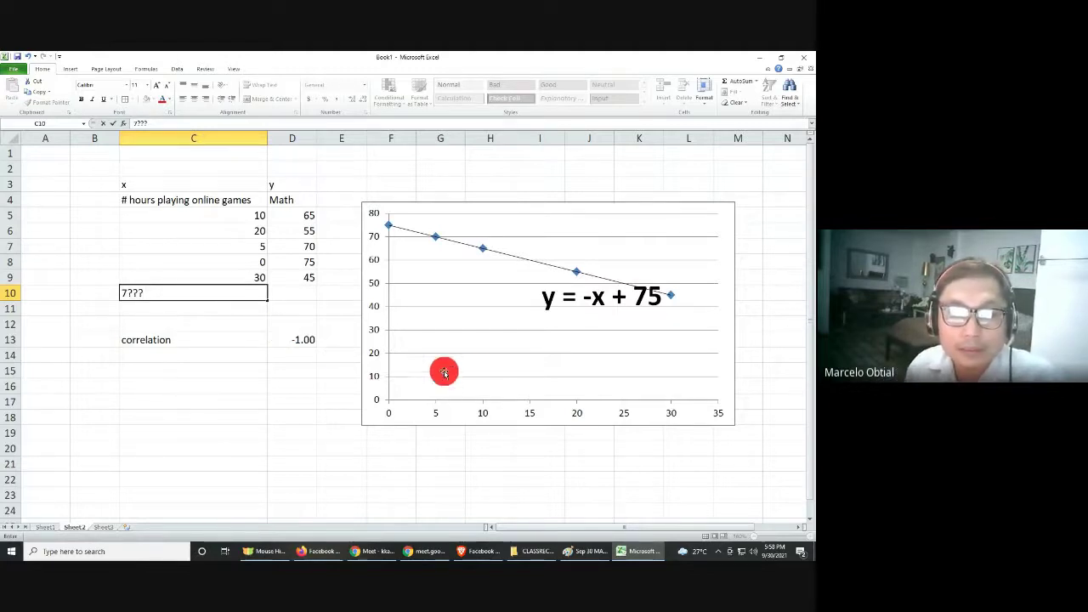
pyautogui.click(523, 352)
pyautogui.click(555, 303)
pyautogui.click(557, 304)
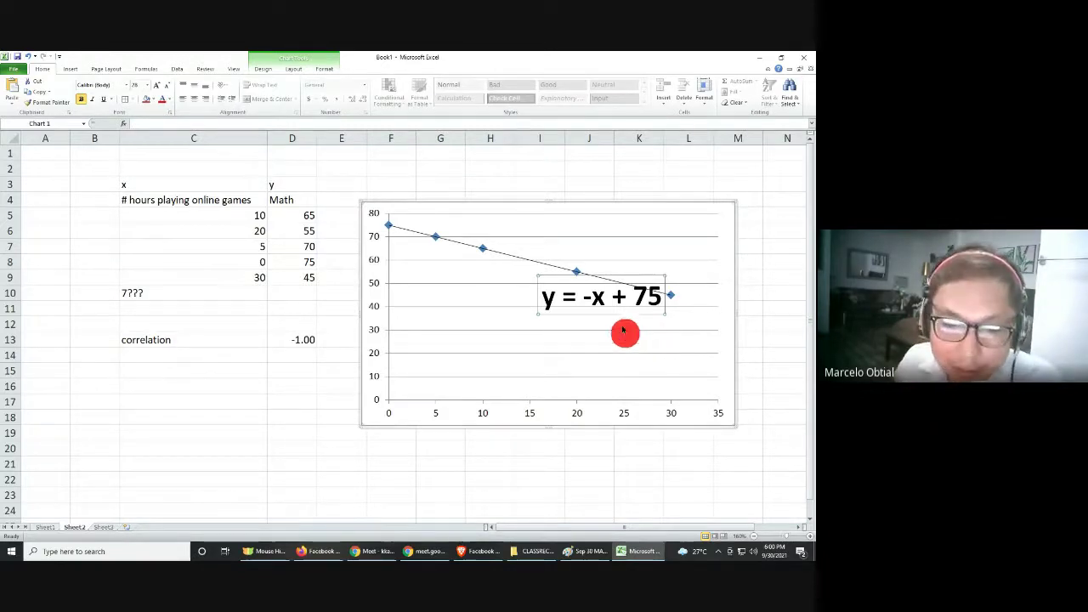
# Switch to the Google Meet call and request to stop the meeting recording
pyautogui.click(374, 551)
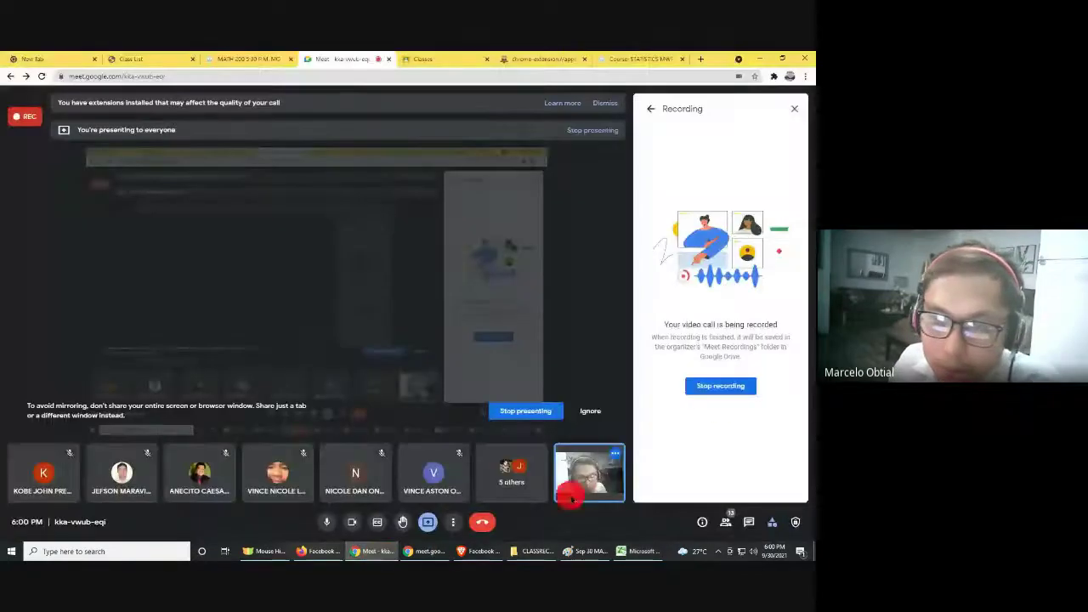
pyautogui.click(721, 385)
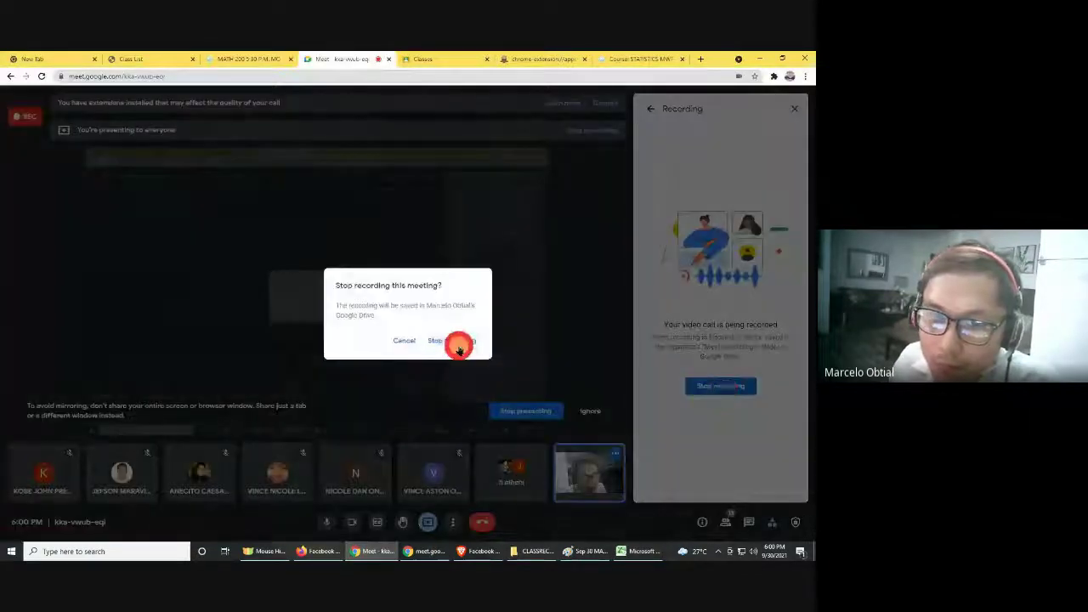